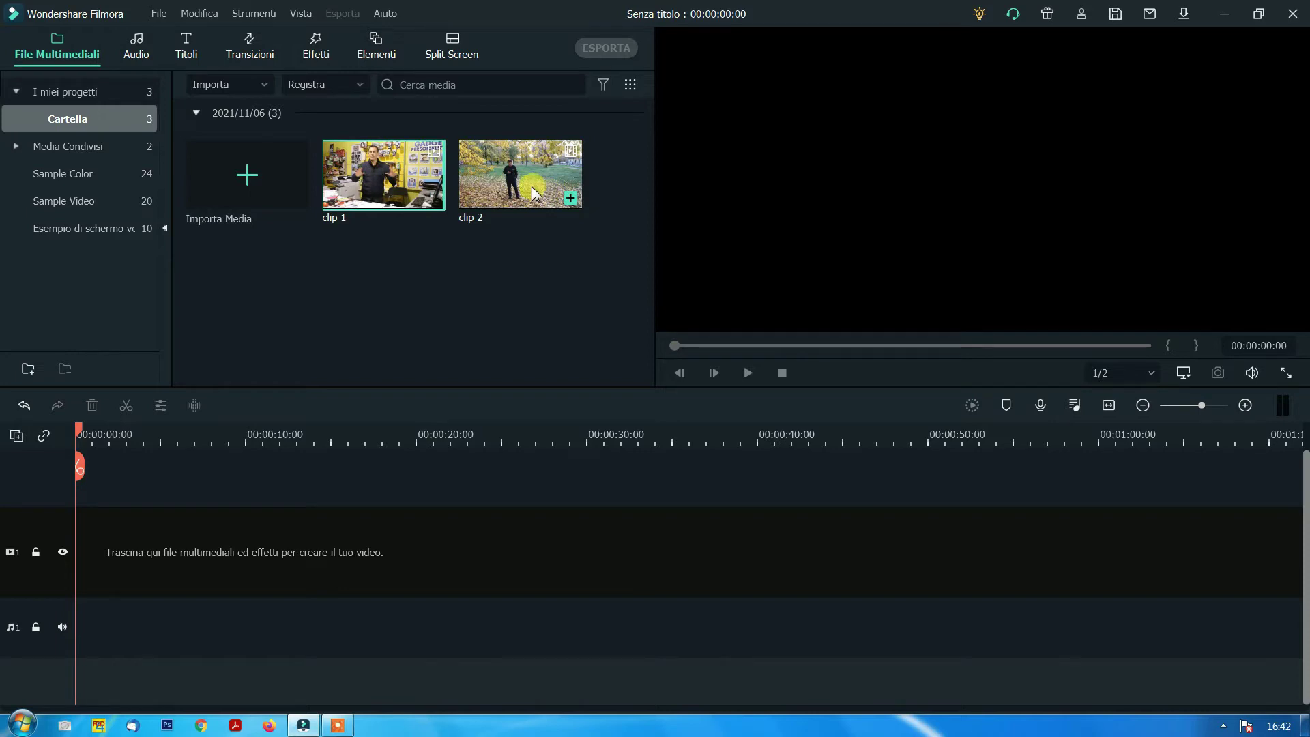
left_click(531, 188)
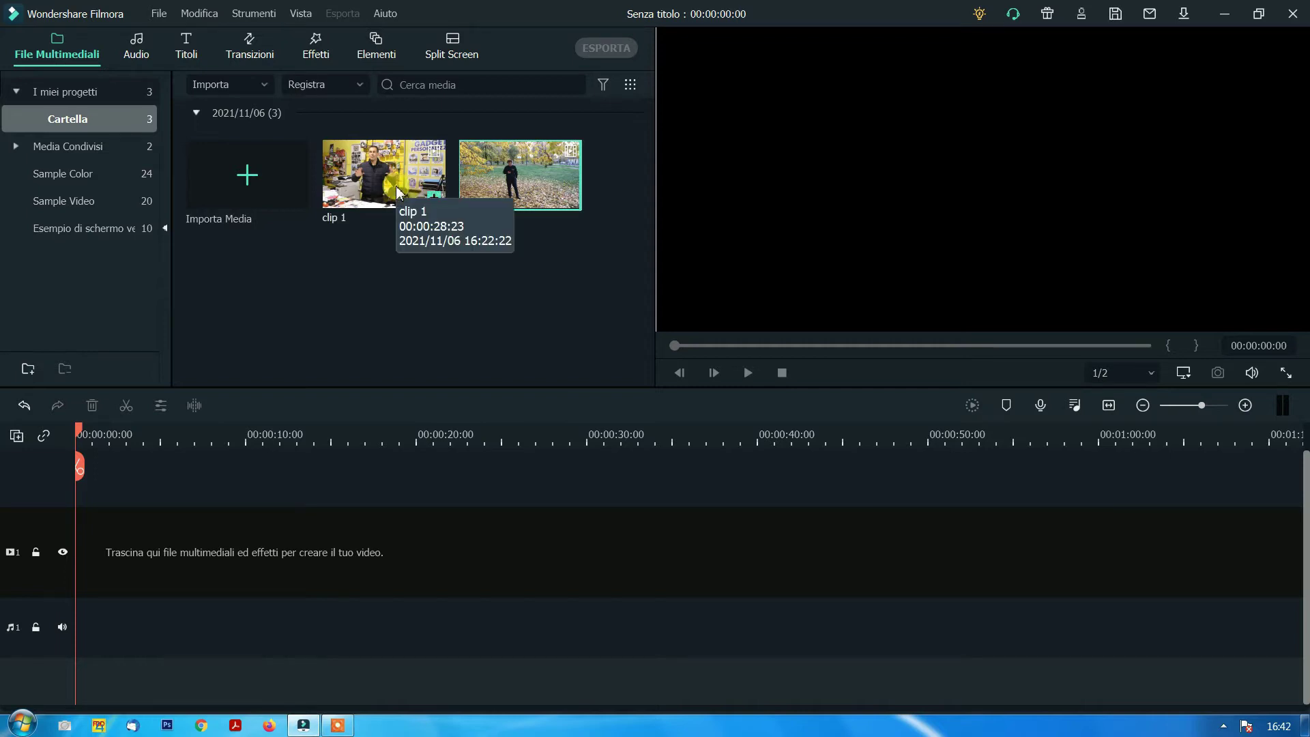
left_click(397, 264)
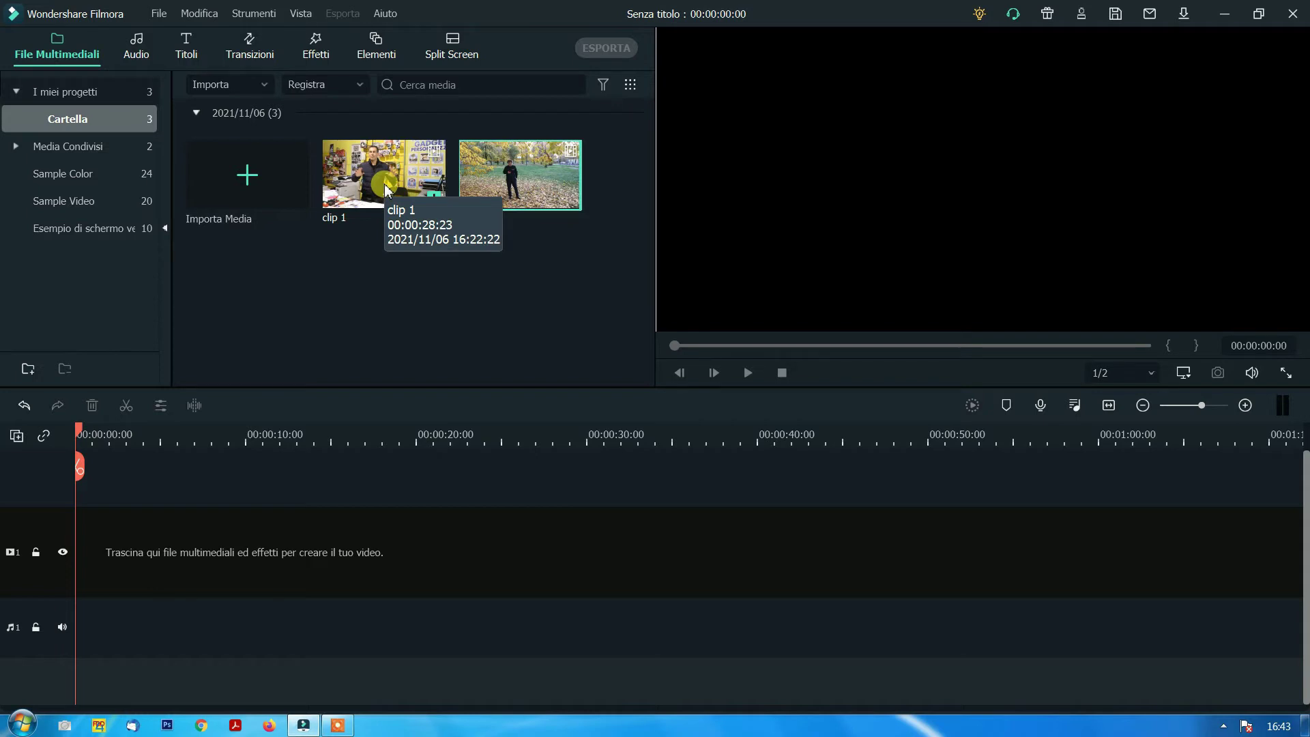
left_click(362, 220)
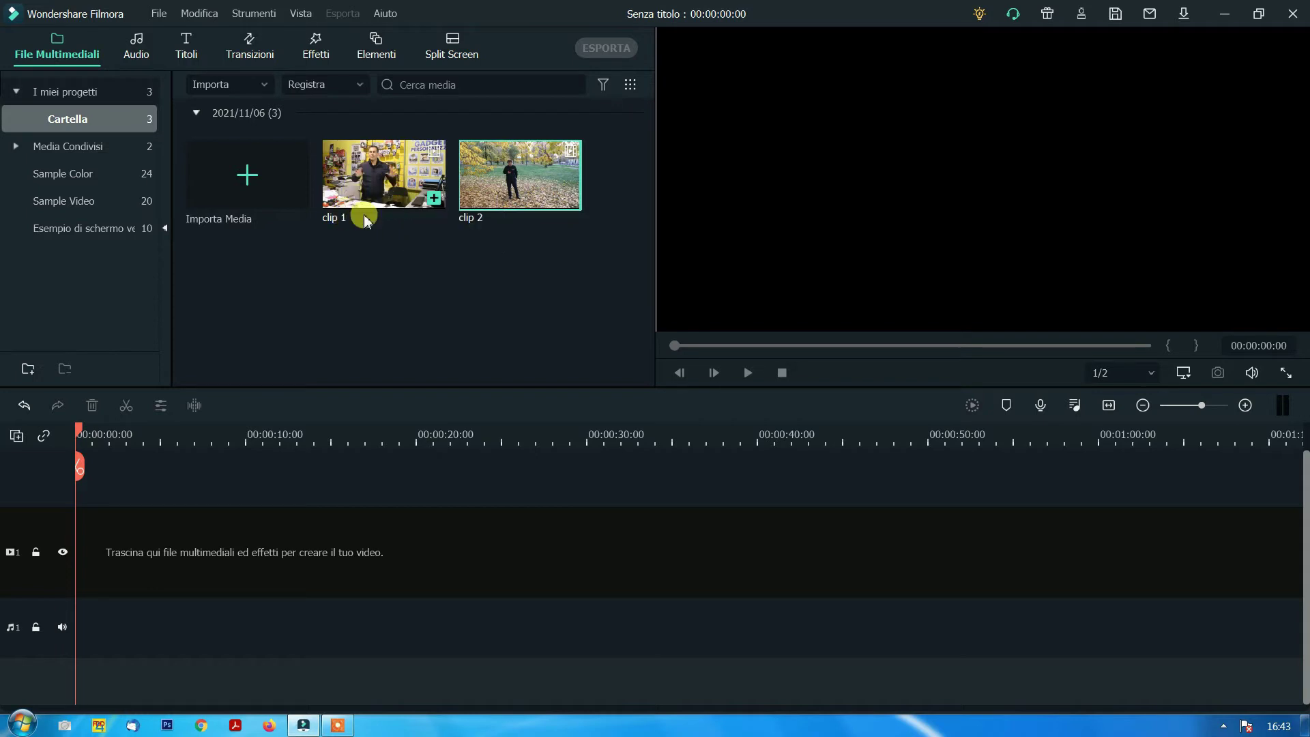
left_click(381, 238)
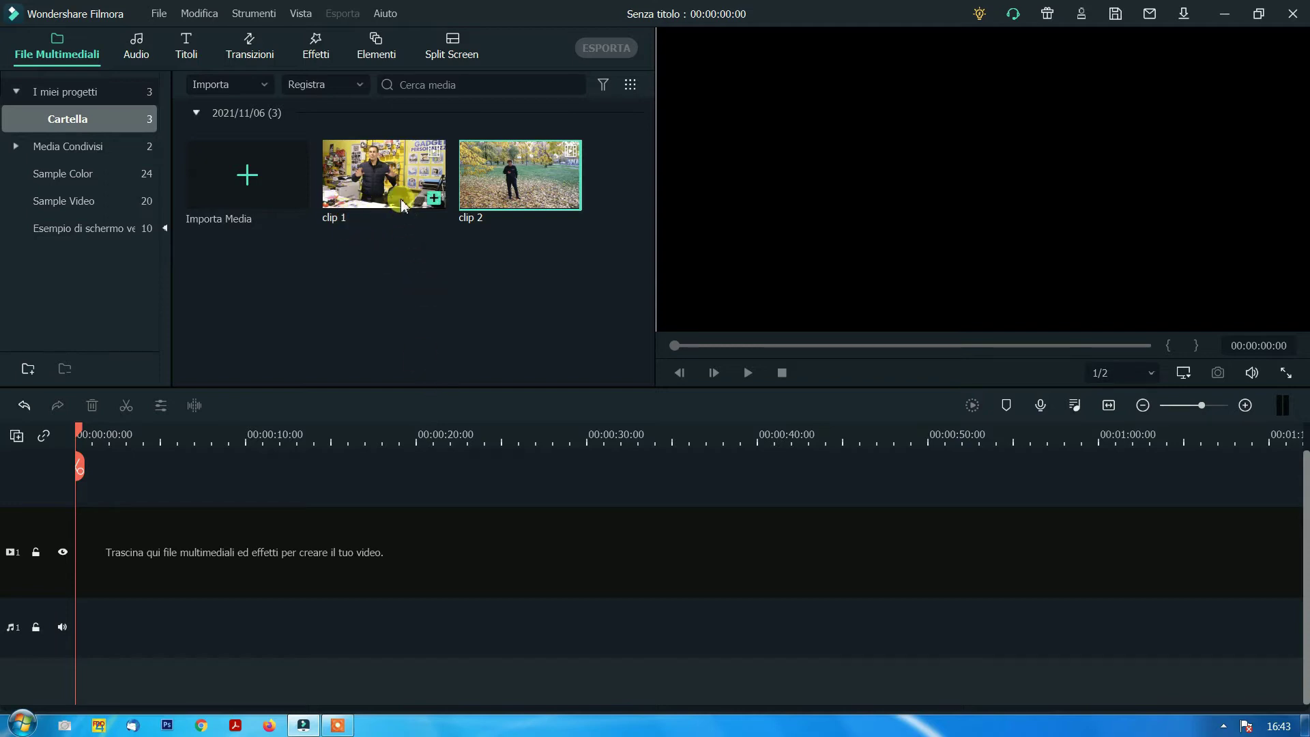
Place clip 1 at the start of the first video track and split it at about 00:00:08:05, at the raised-hand gesture
left_click_drag(386, 199, 89, 554)
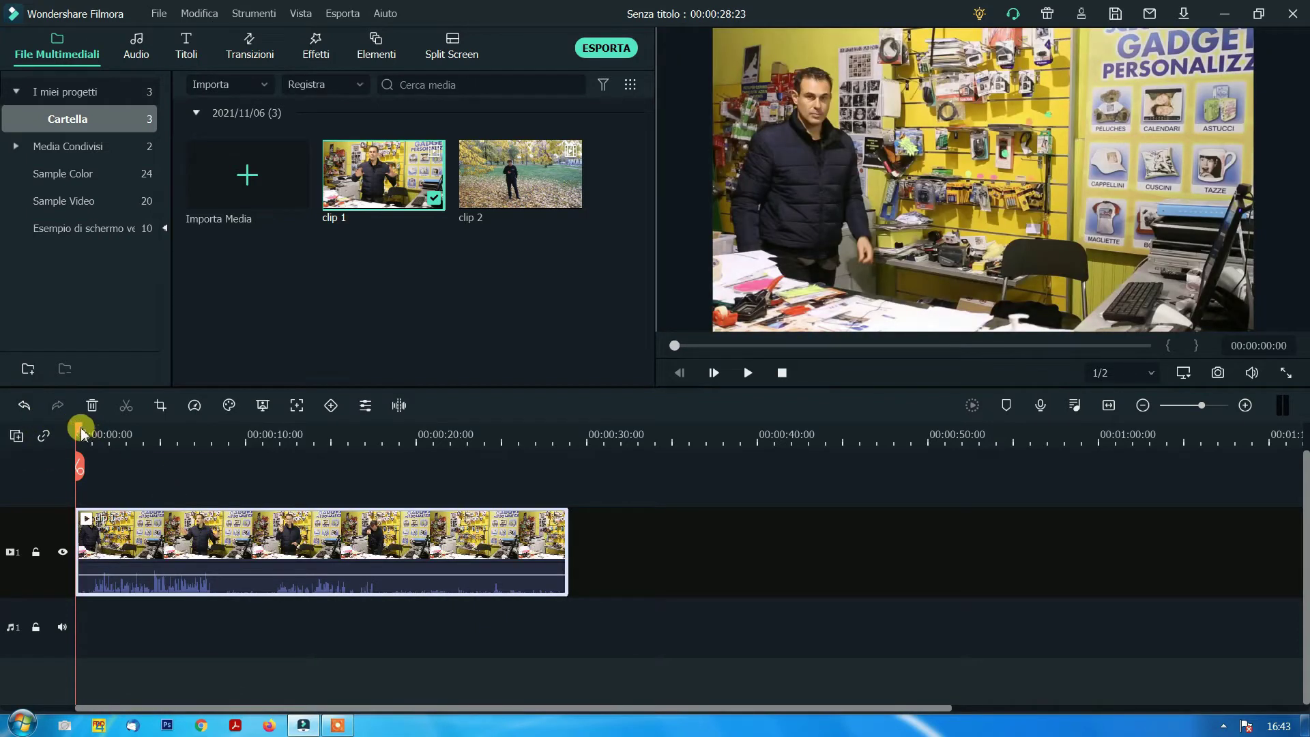
left_click_drag(81, 433, 461, 465)
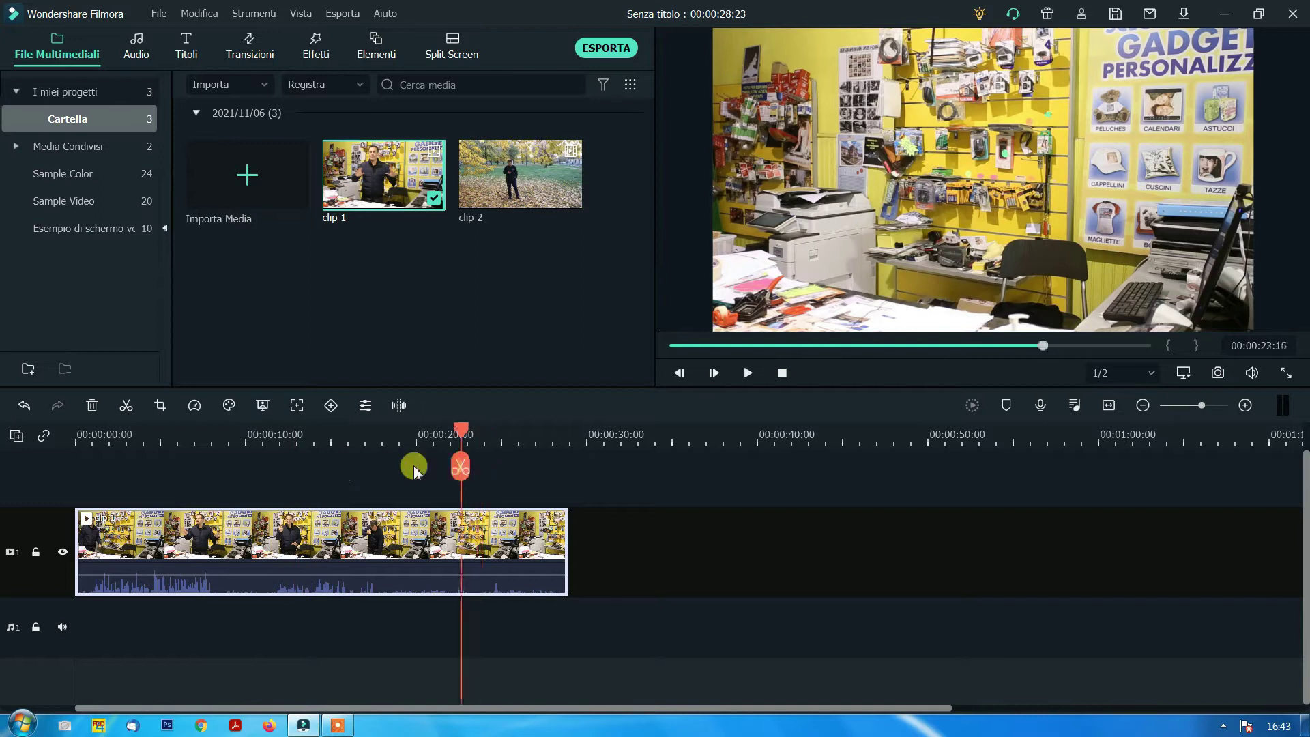
left_click_drag(355, 466, 501, 442)
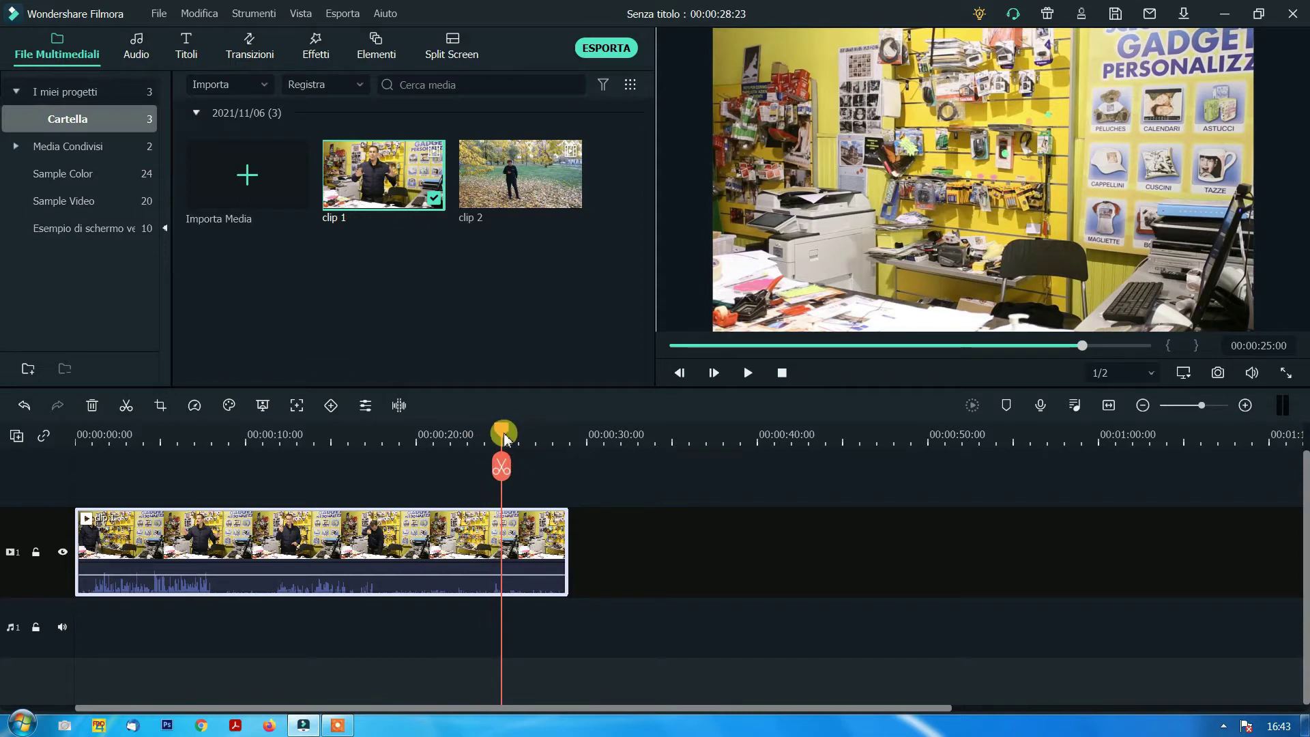
left_click_drag(501, 467, 214, 442)
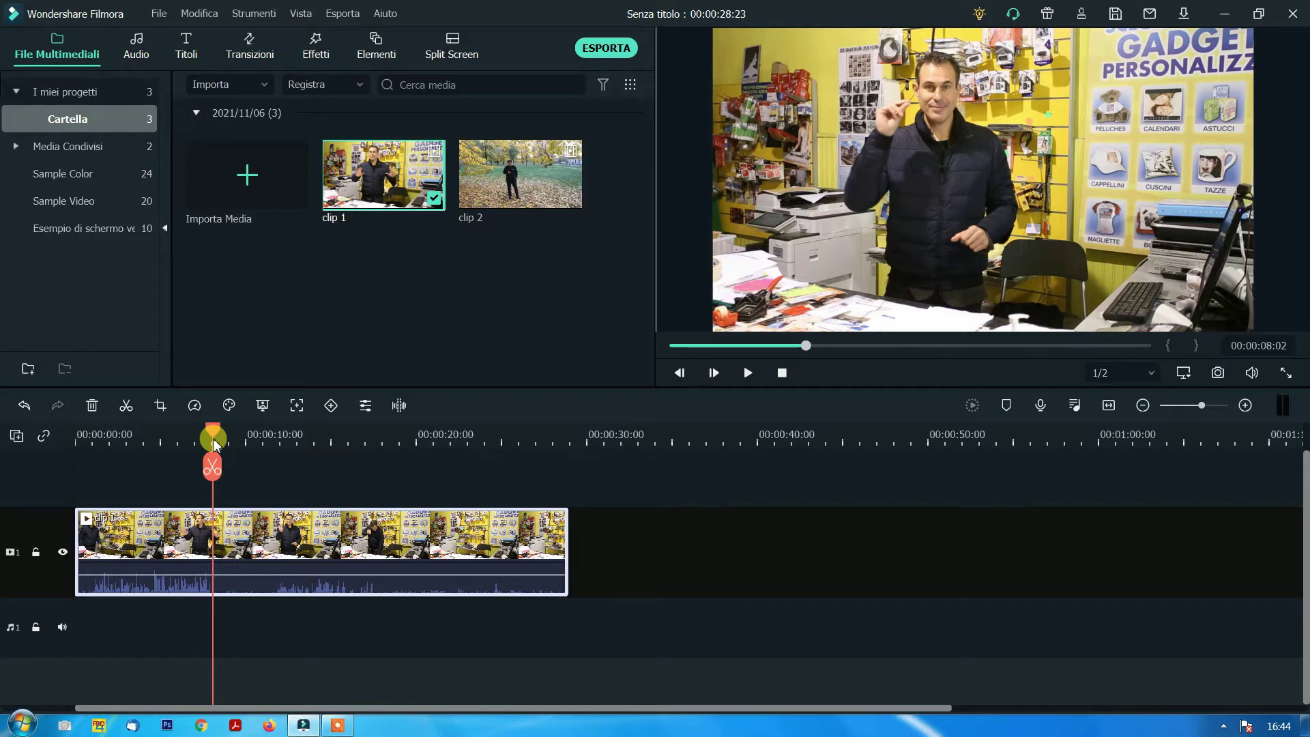
left_click_drag(216, 445, 217, 444)
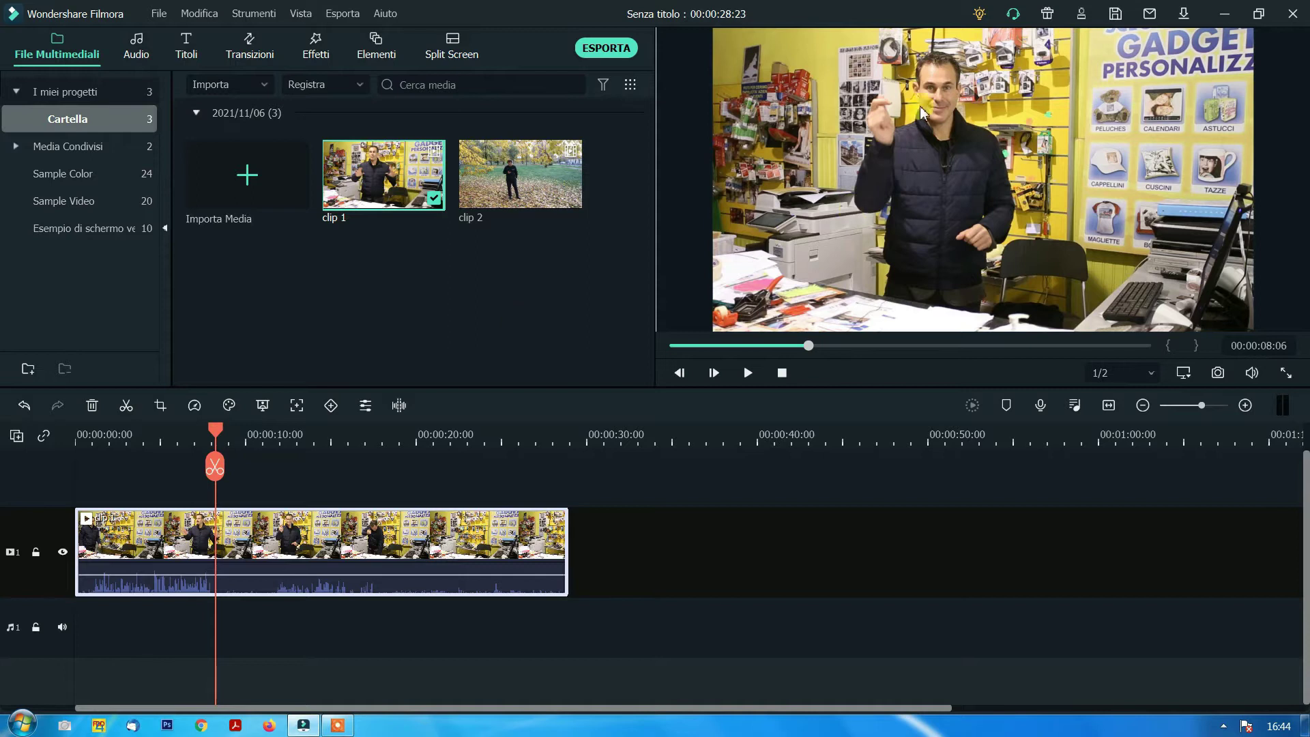
left_click(216, 470)
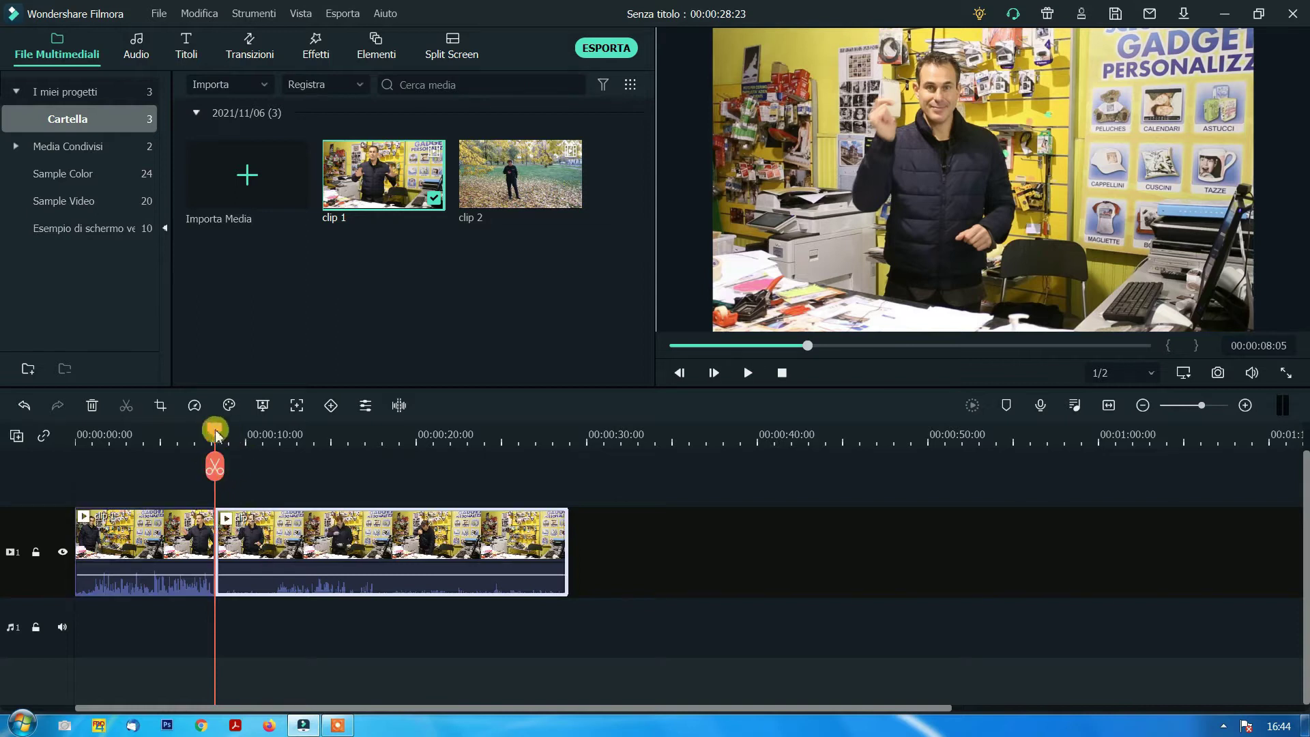
Split the second part of clip 1 at 00:00:21:05 and delete the section between the two cuts
left_click_drag(214, 431, 437, 450)
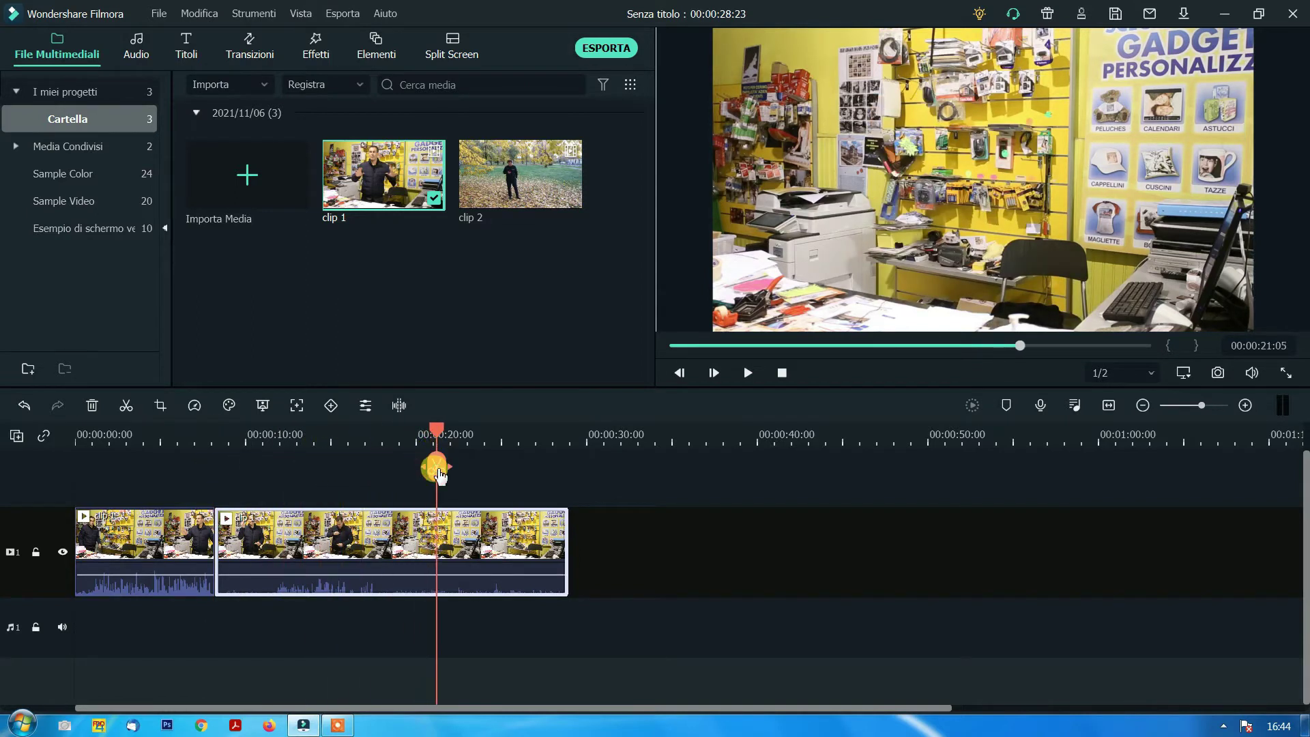
left_click(437, 467)
left_click(92, 405)
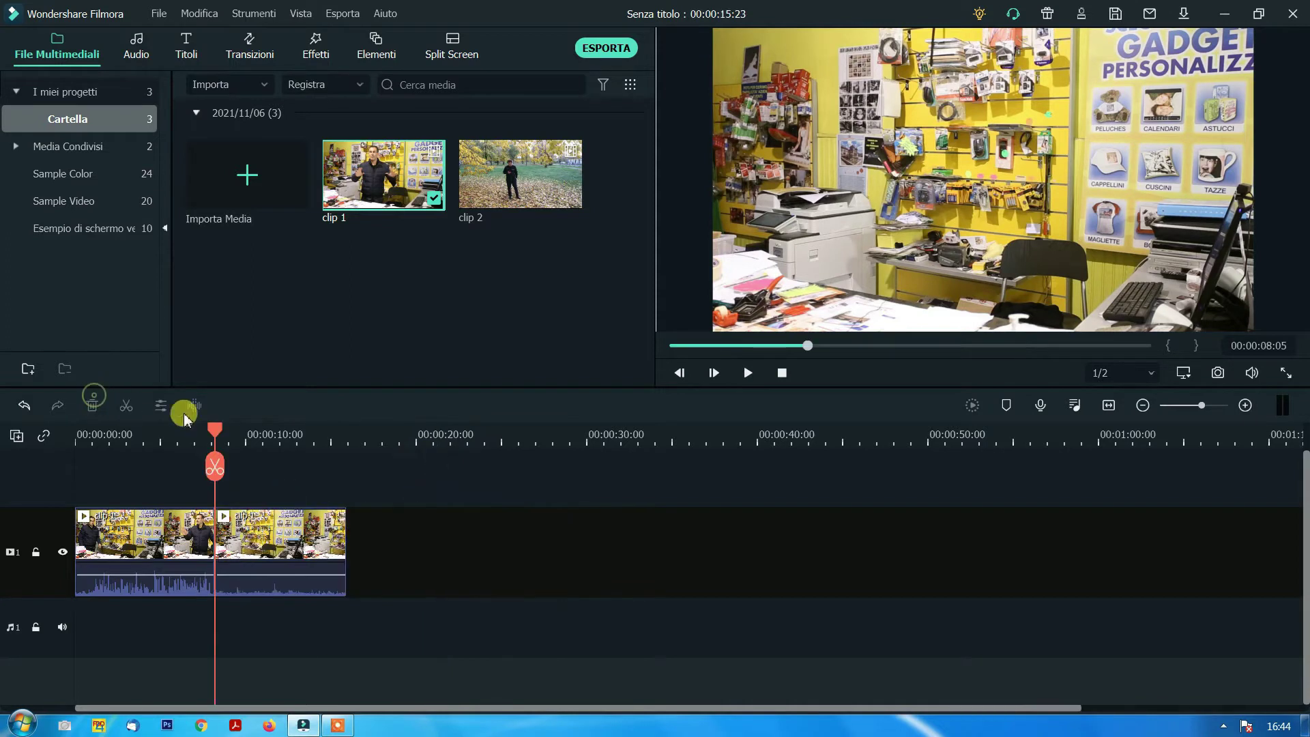
Shorten the remaining empty-room footage by splitting it at 00:00:12:00 and deleting everything after that point
mouse_move(217, 429)
left_mouse_down()
mouse_move(184, 434)
mouse_move(279, 437)
mouse_move(162, 436)
mouse_move(259, 442)
left_mouse_up()
left_click(279, 466)
left_click(93, 406)
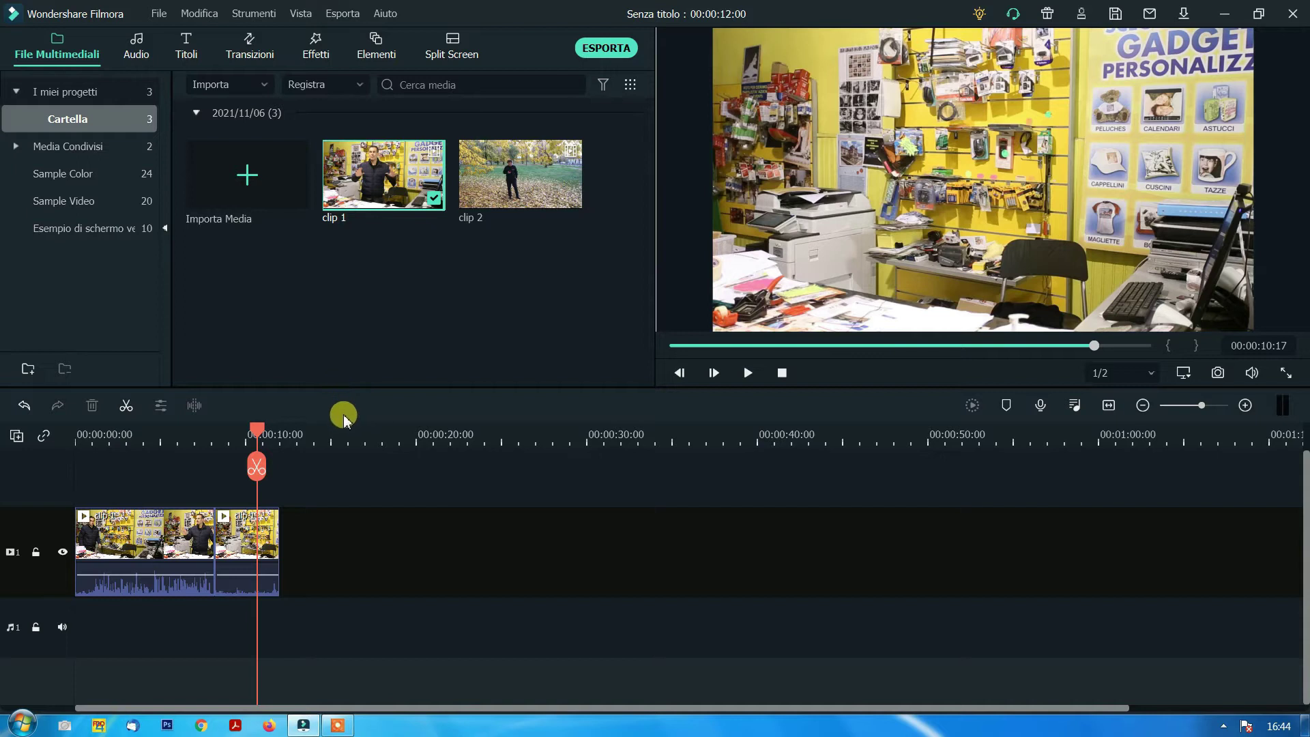
Add the Energia Gialla element from the Divertimento category to a second video track, spanning the cut near 00:00:08:05
left_click(368, 49)
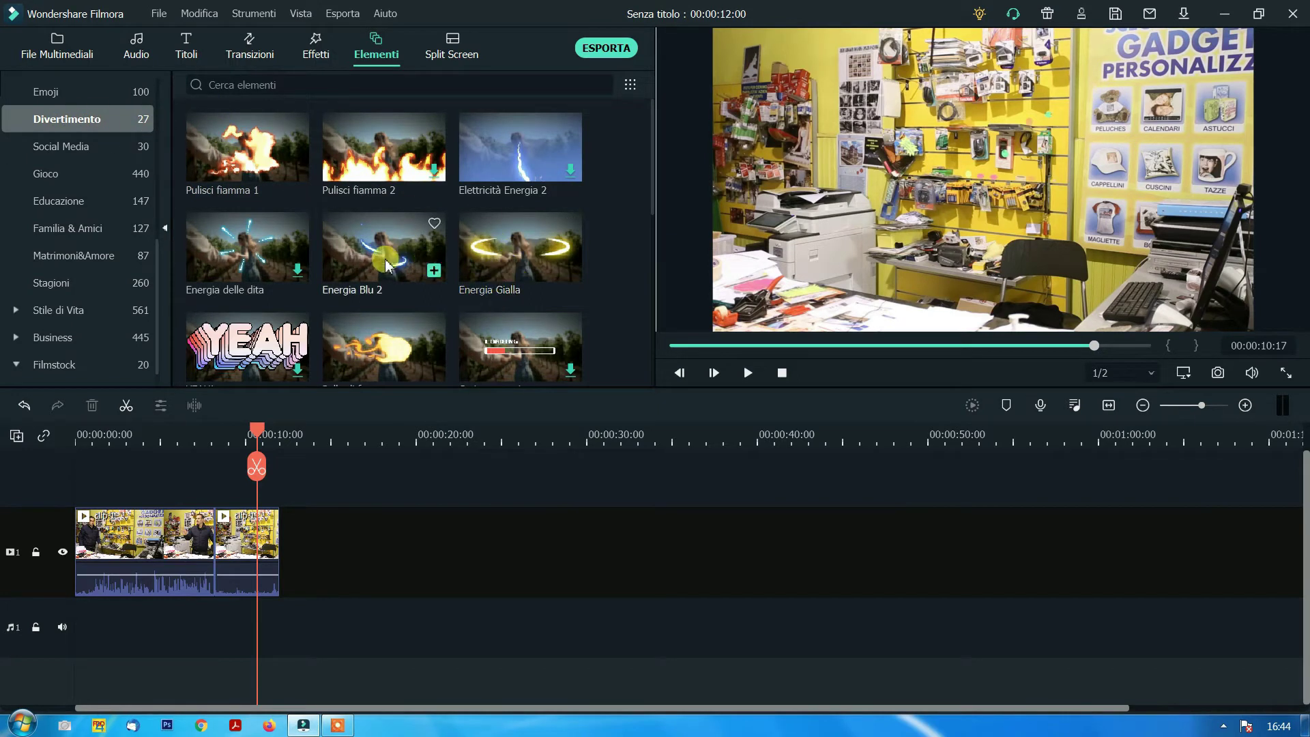
left_click(516, 265)
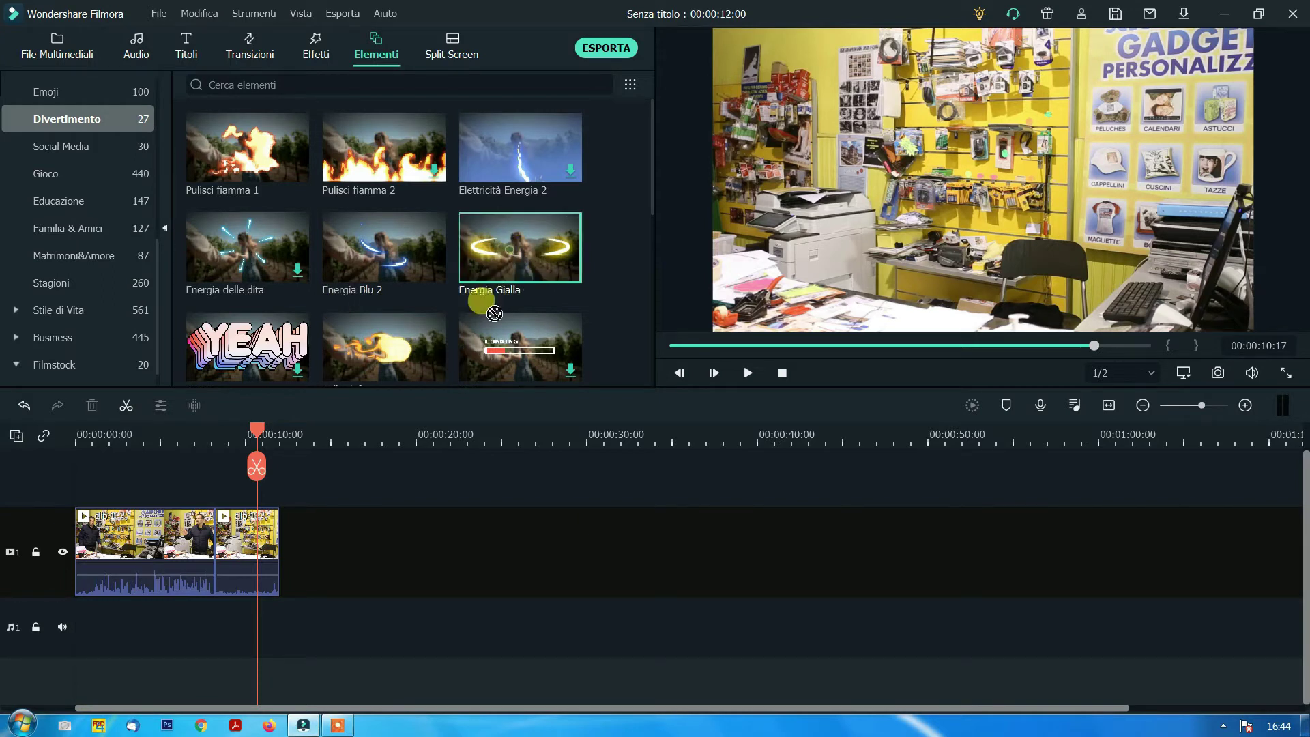
left_click(1209, 405)
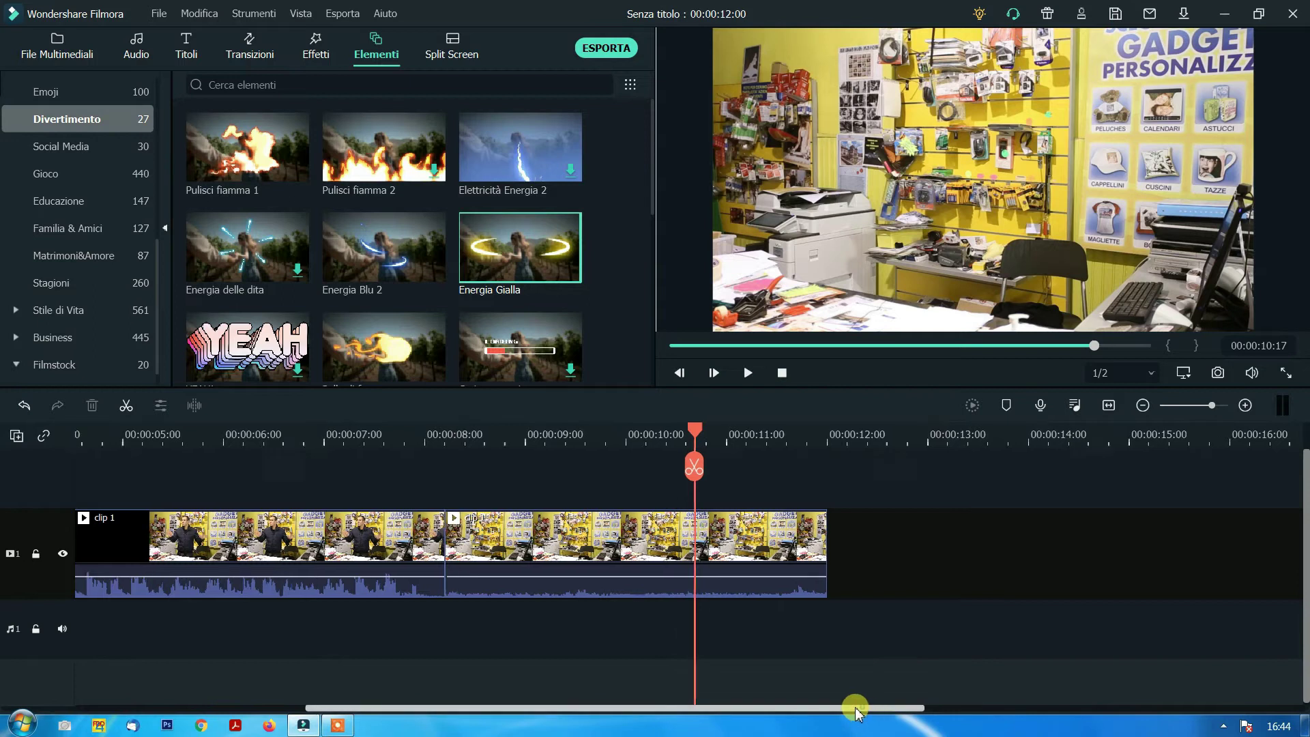
left_click_drag(856, 712, 826, 710)
left_click_drag(498, 249, 461, 478)
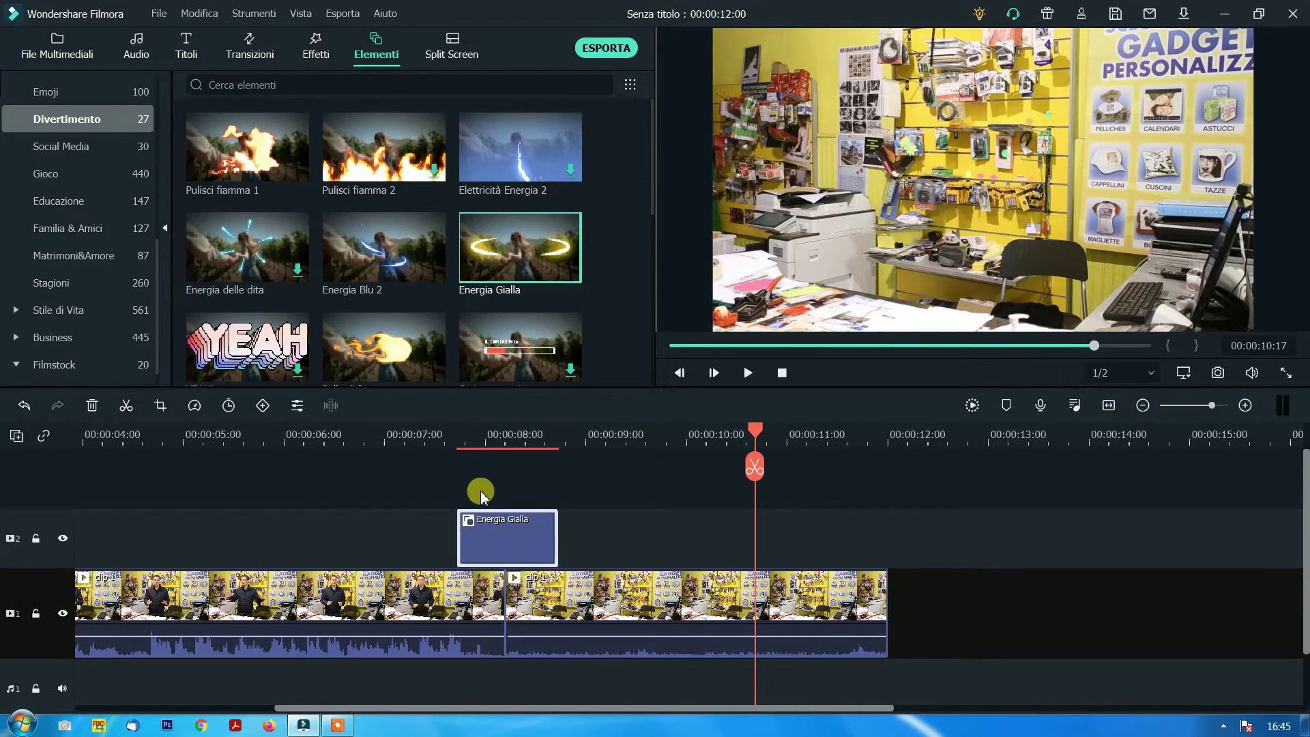
Centre the Energia Gialla element on the man's torso in the preview and enlarge it around him
left_click(437, 439)
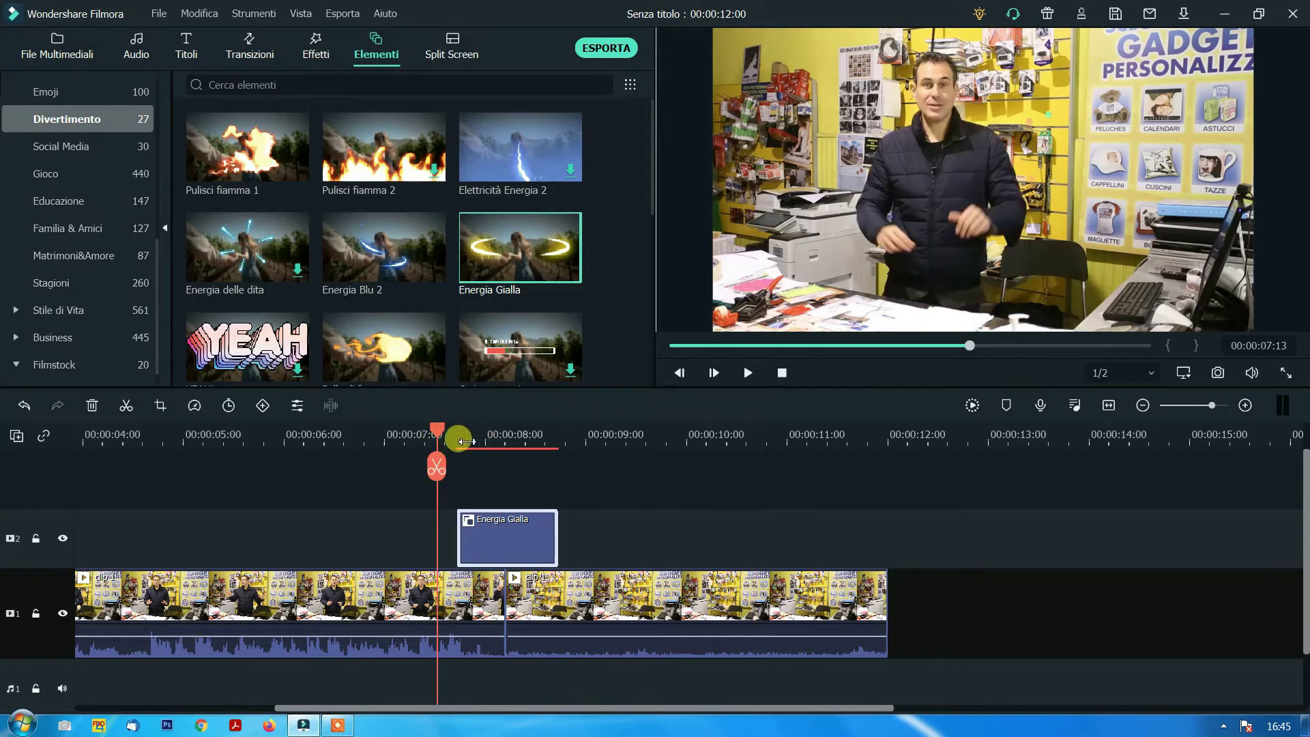
left_click_drag(437, 433, 507, 450)
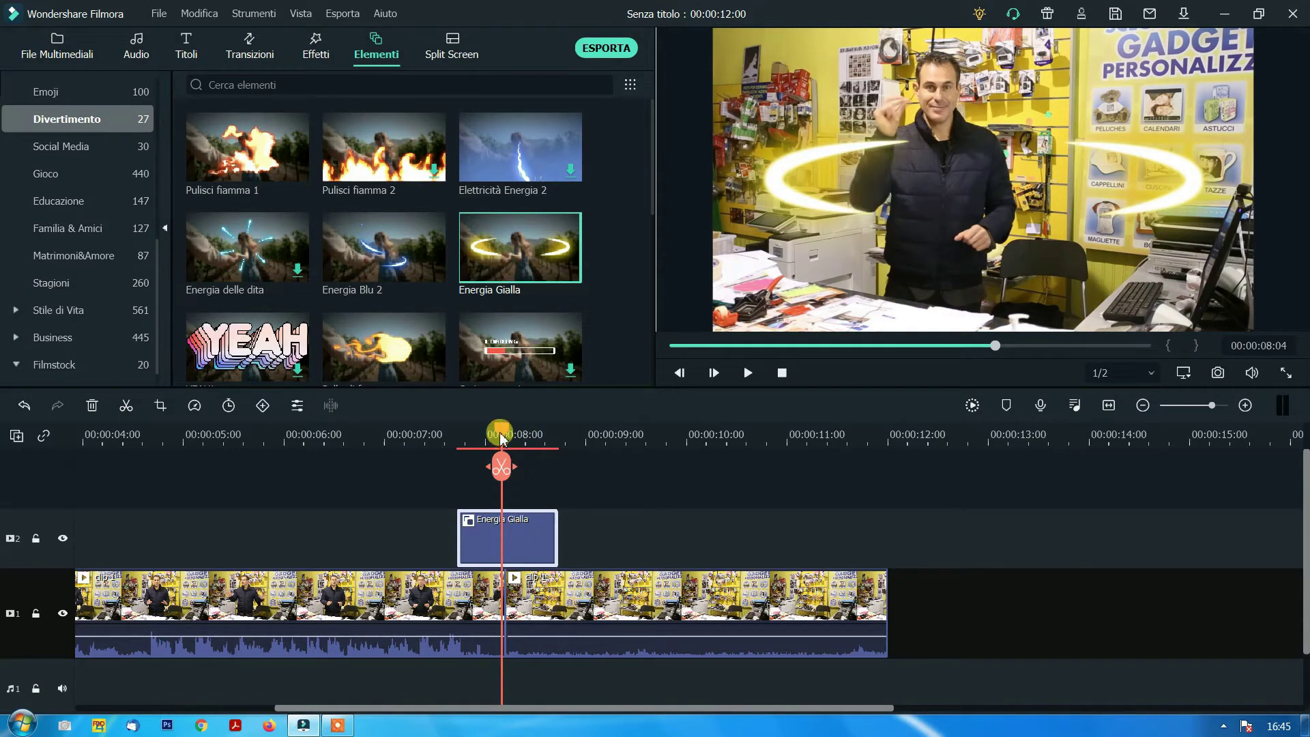
left_click_drag(499, 432, 485, 439)
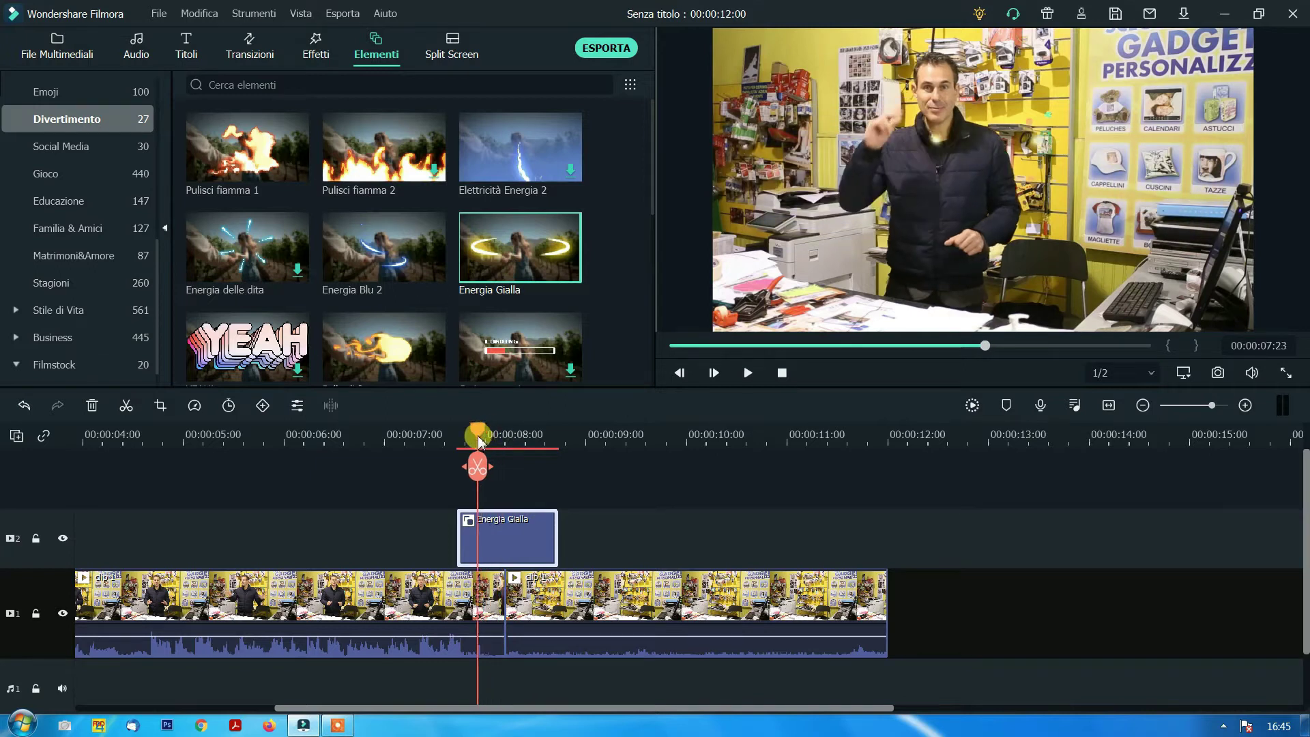
left_click(509, 525)
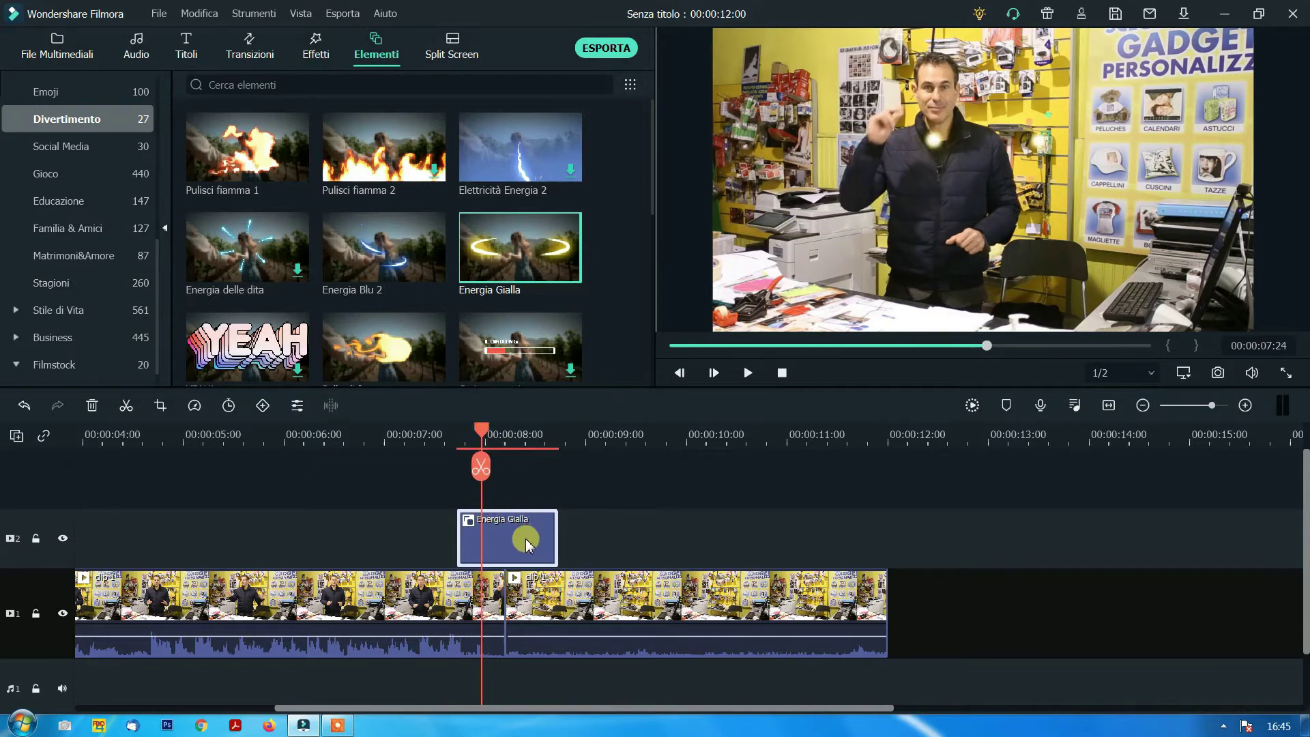
double_click(525, 538)
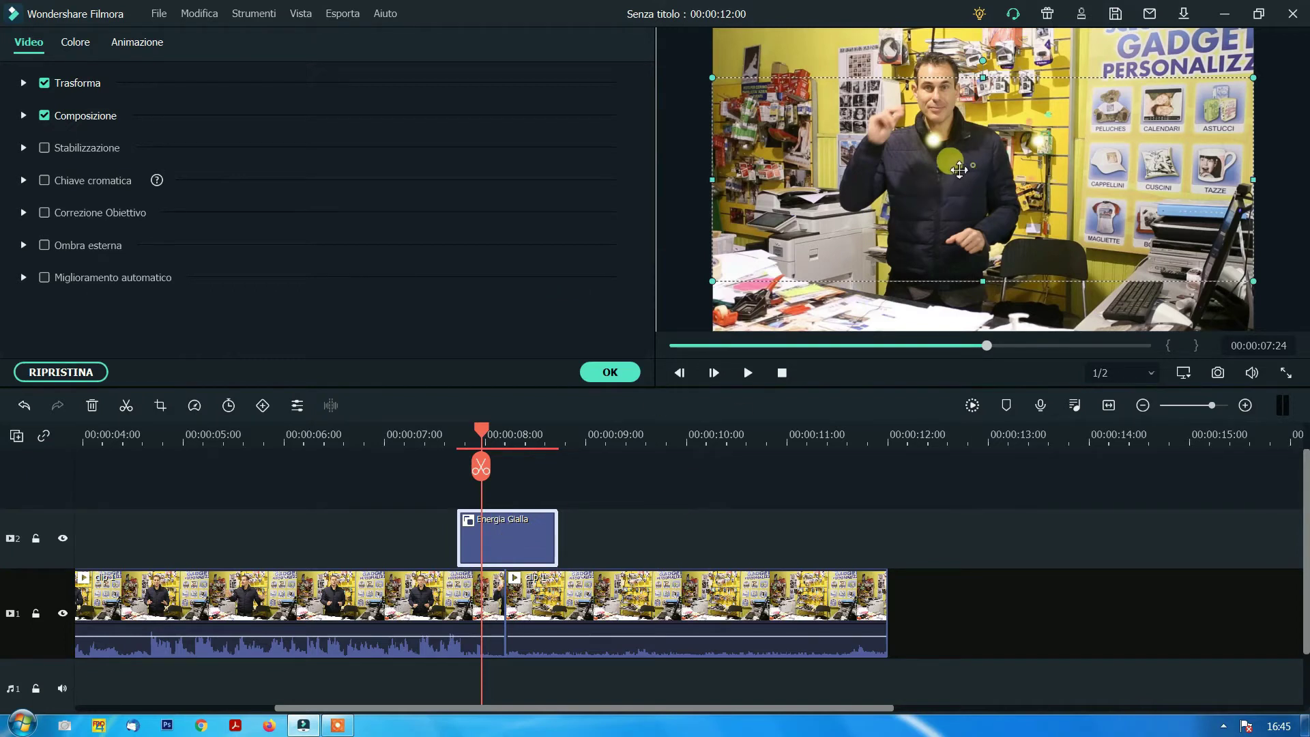
left_click_drag(973, 164, 927, 161)
left_click_drag(1206, 274, 1304, 311)
left_click_drag(1168, 261, 1132, 272)
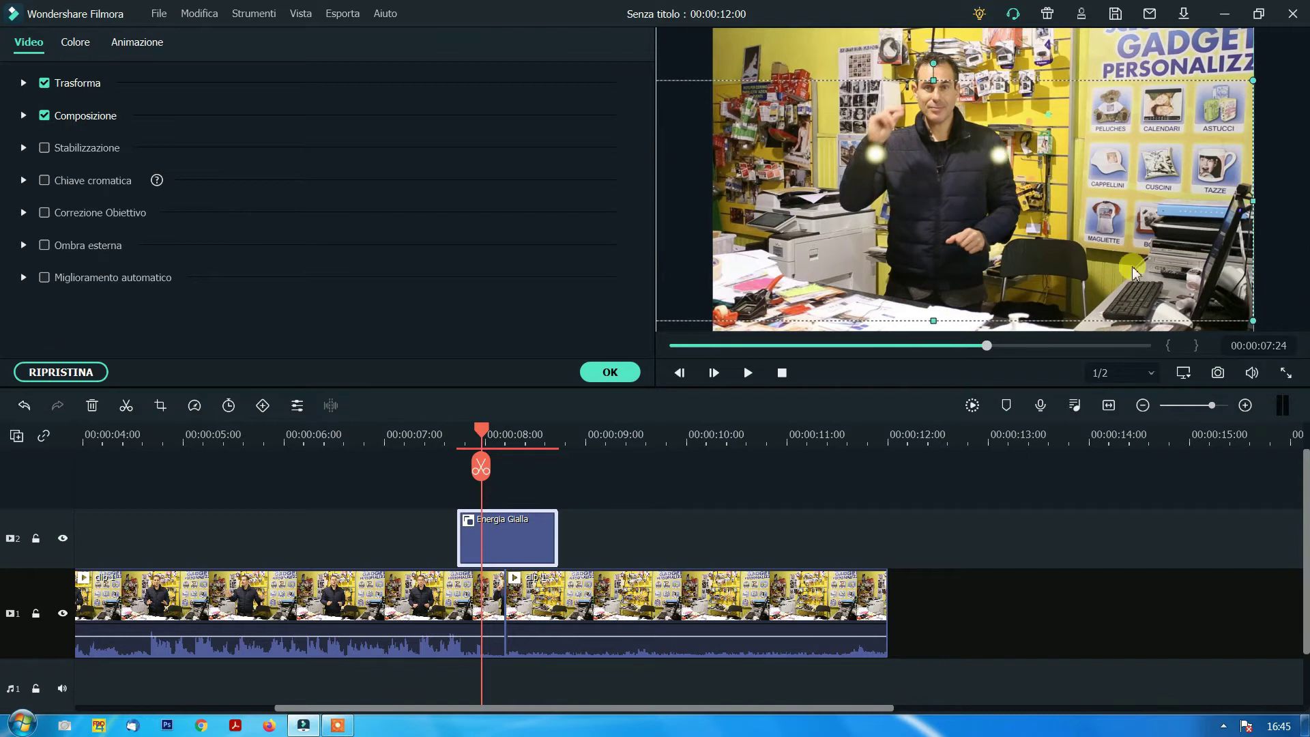
Play and scrub through the footage around the cut to check the Energia Gialla effect on the disappearance
left_click(745, 375)
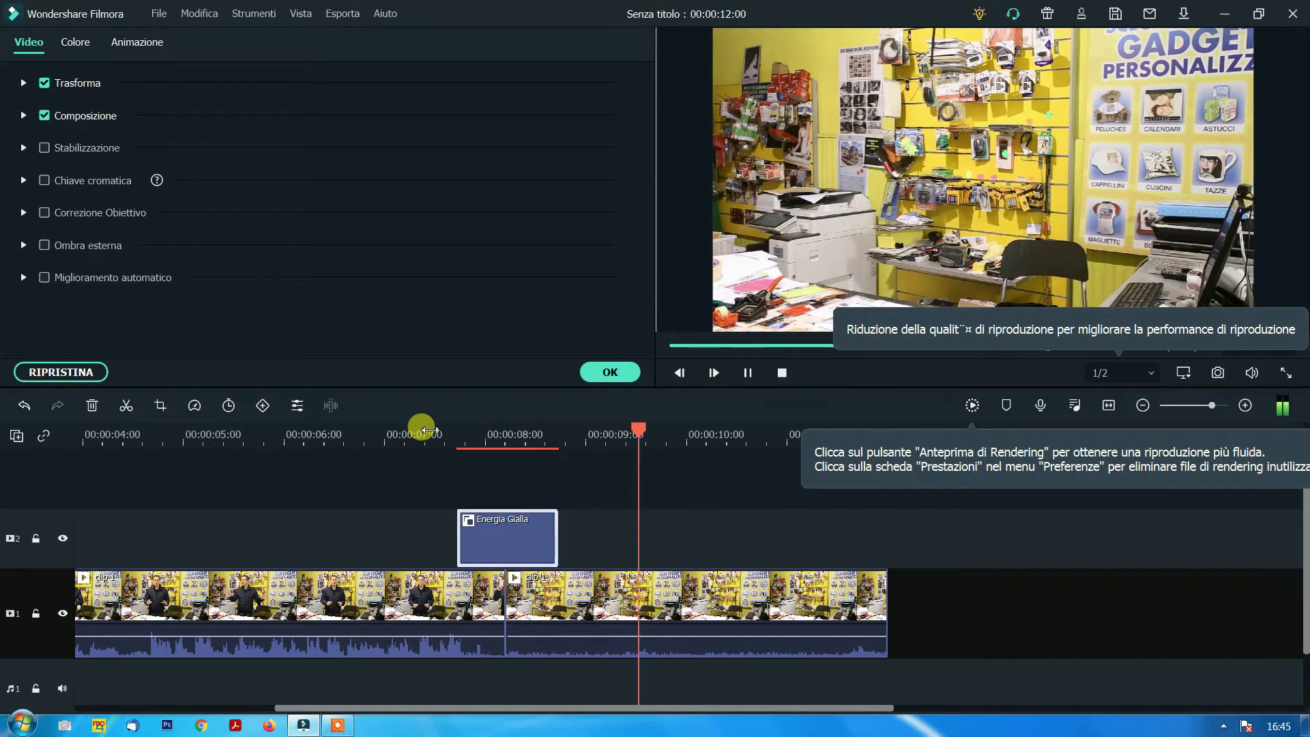
left_click(678, 373)
left_click(747, 372)
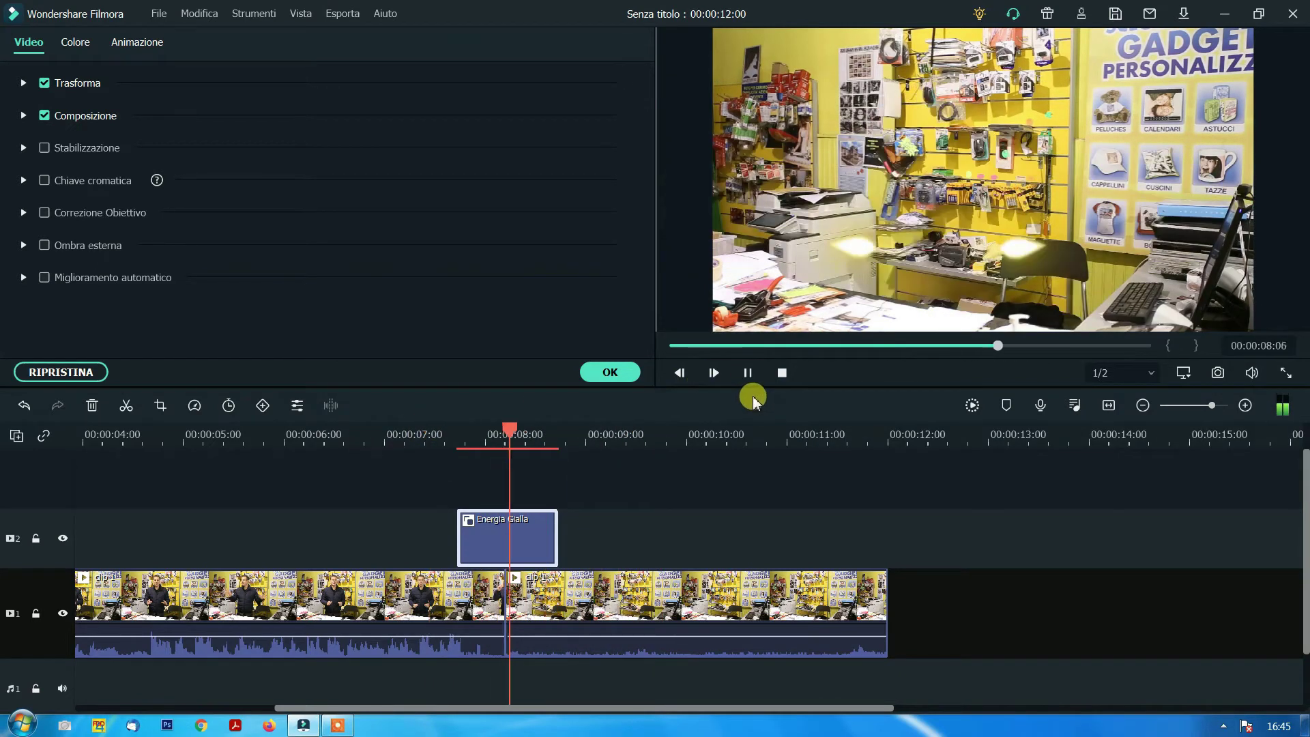
left_click(740, 373)
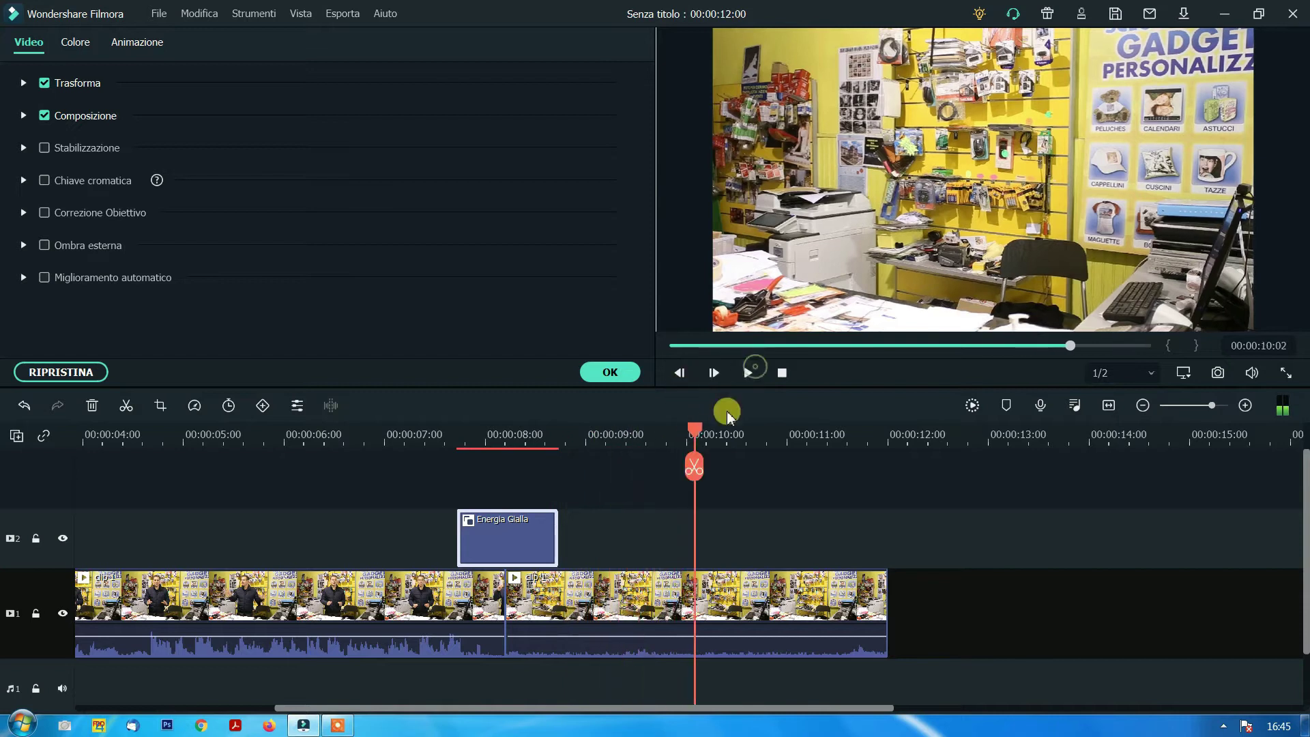
left_click_drag(695, 434, 569, 440)
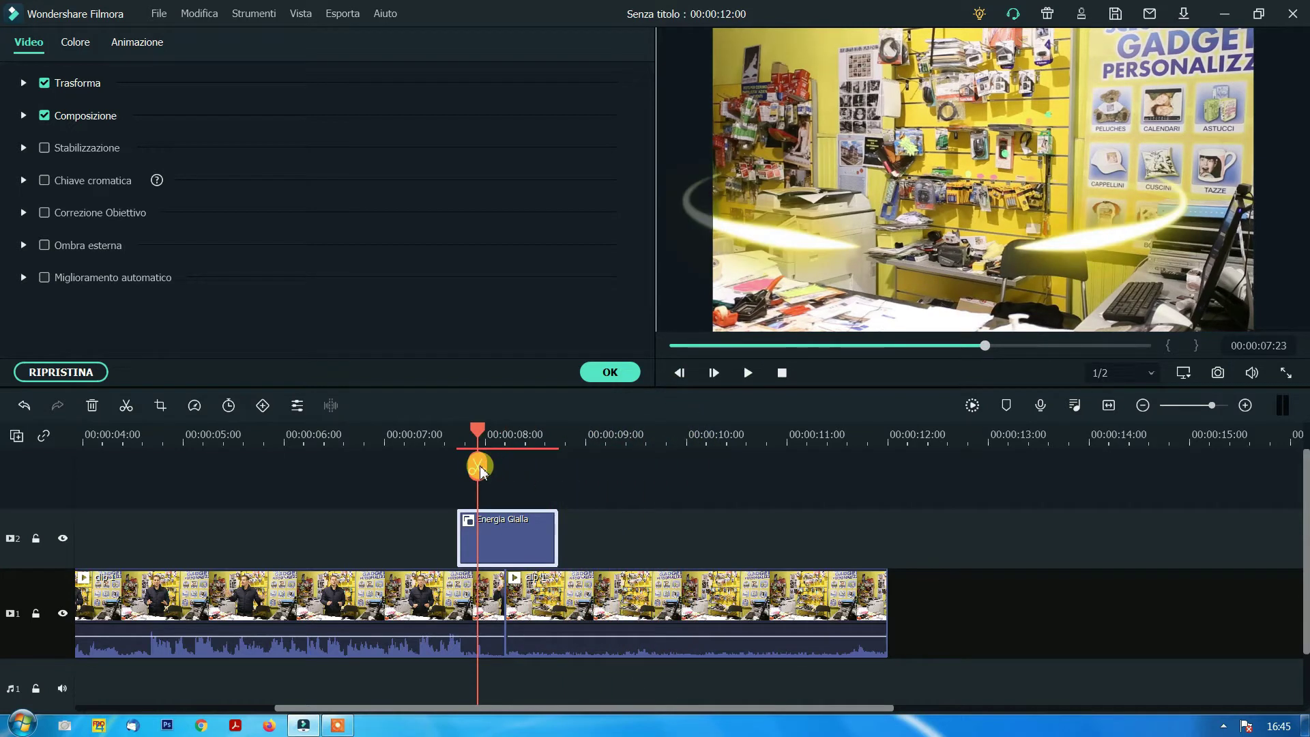
mouse_move(480, 470)
left_mouse_down()
mouse_move(459, 471)
mouse_move(497, 471)
left_mouse_up()
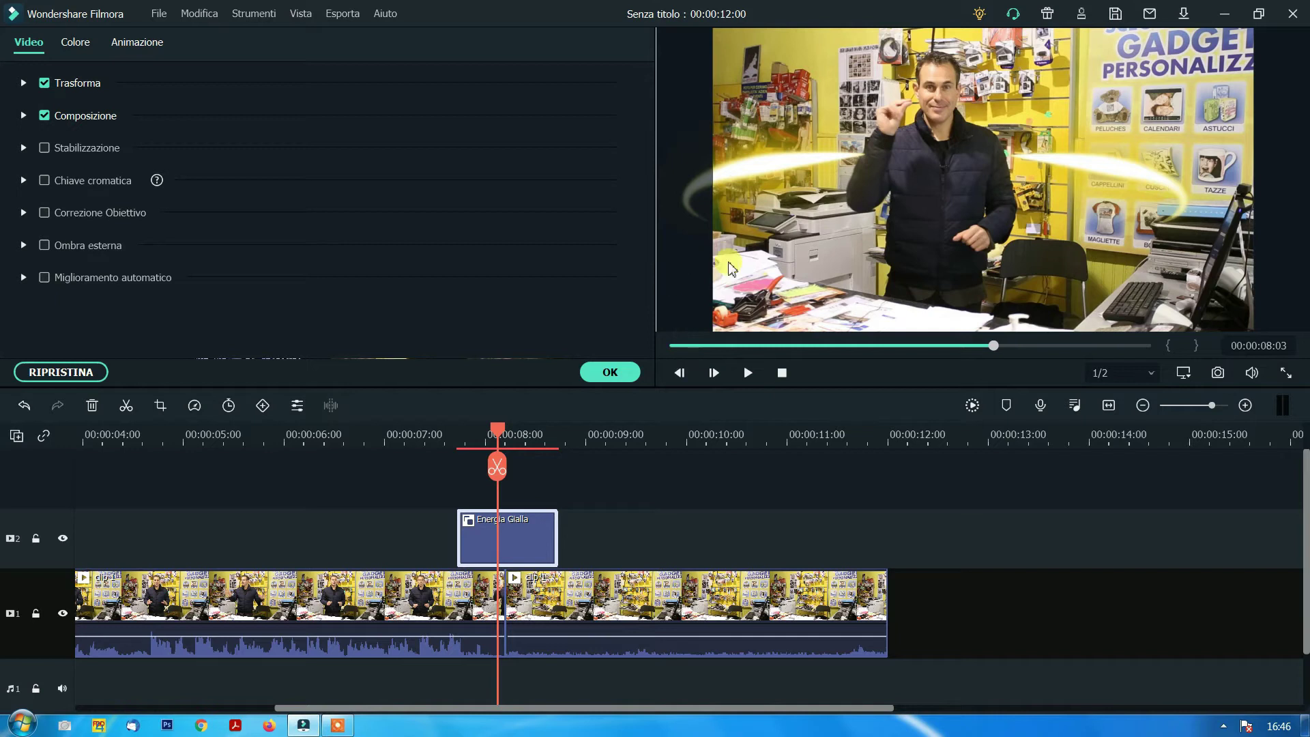
Split the empty-room footage at 00:00:08:21, shortly after the energy effect ends, and delete the rest
mouse_move(505, 440)
left_mouse_down()
mouse_move(558, 442)
mouse_move(467, 442)
mouse_move(588, 442)
mouse_move(573, 445)
left_mouse_up()
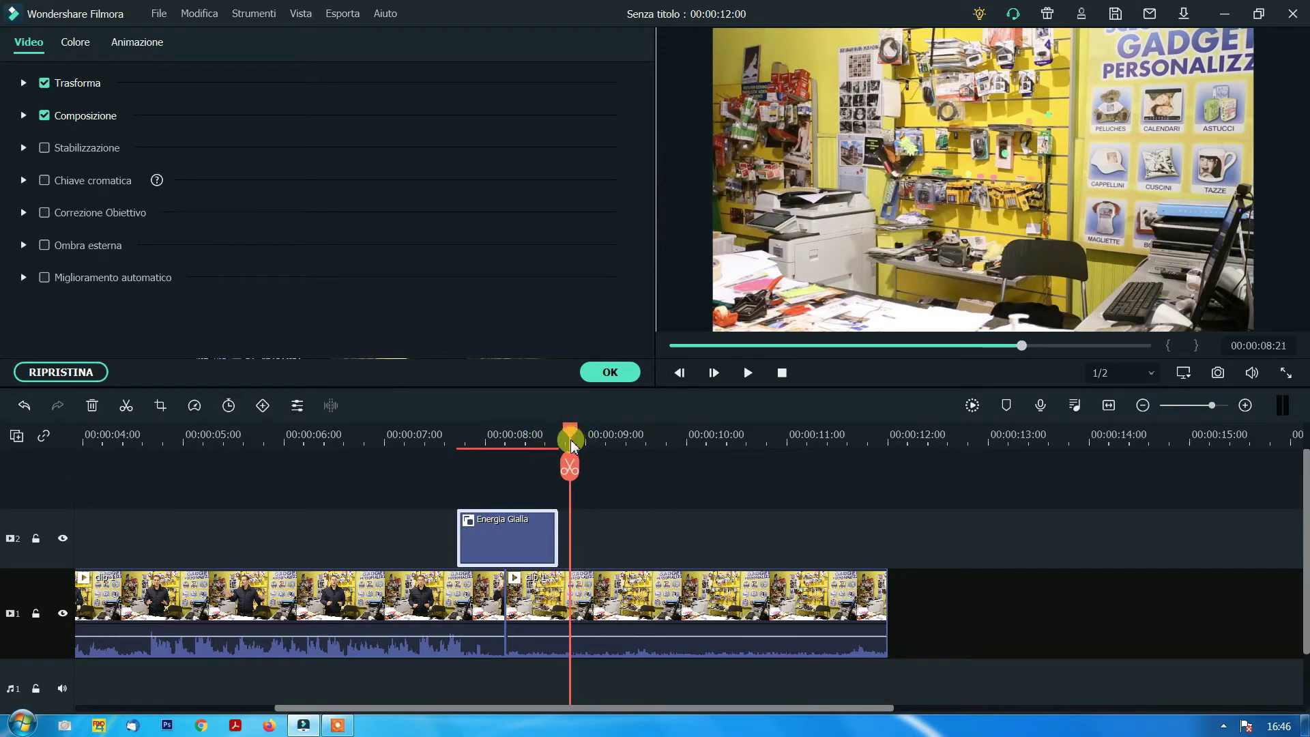
left_click(571, 469)
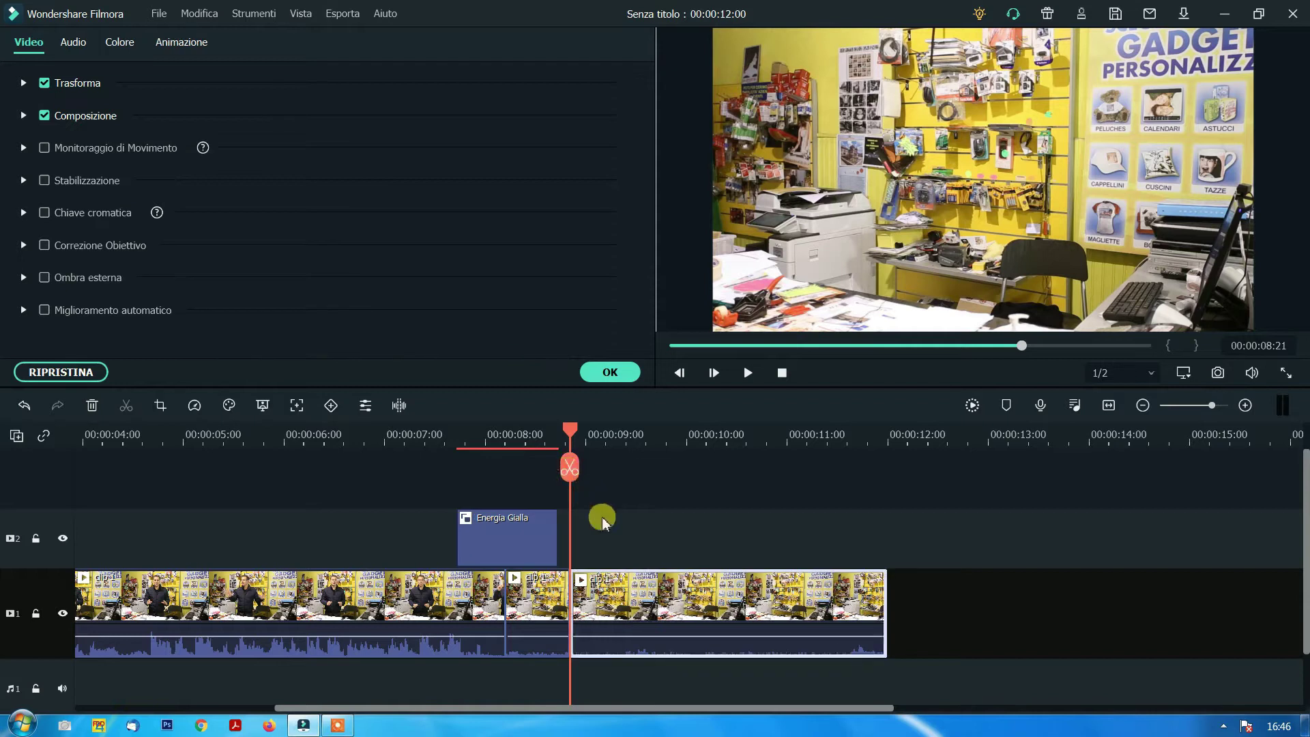
left_click(93, 405)
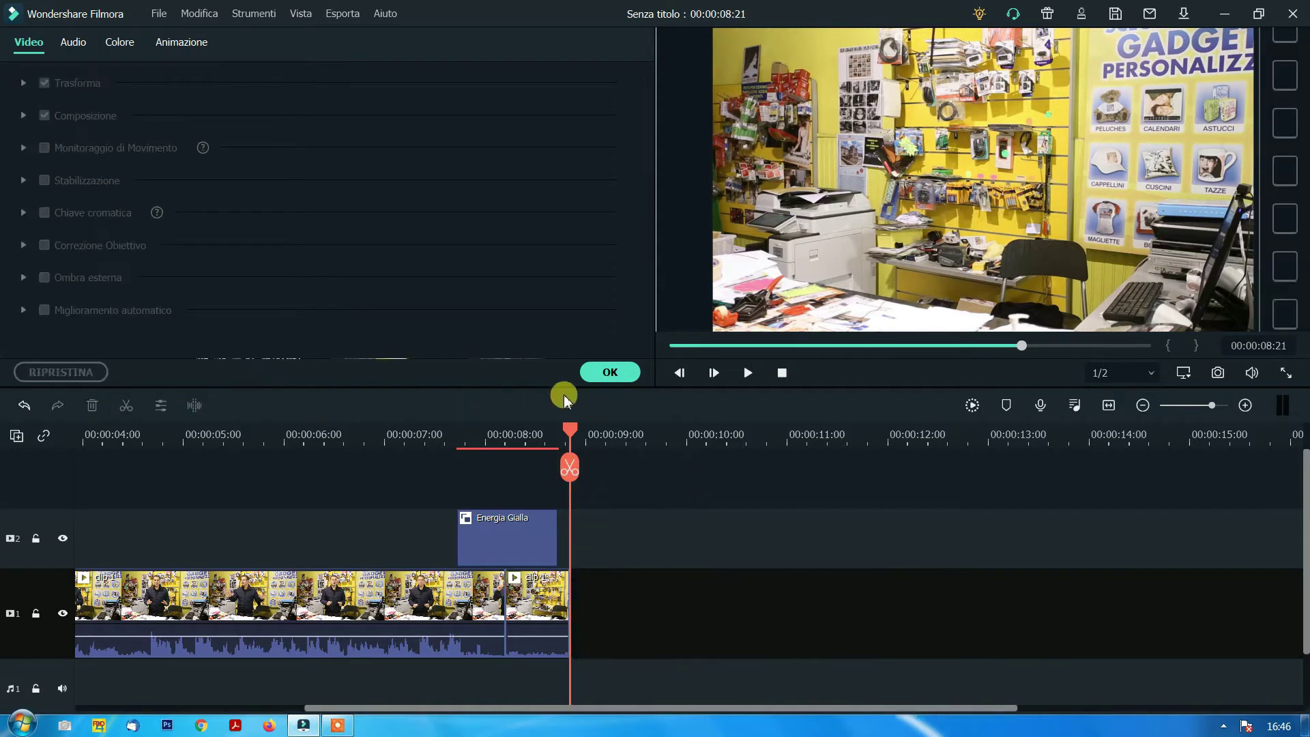
mouse_move(568, 429)
left_mouse_down()
mouse_move(491, 431)
mouse_move(554, 439)
left_mouse_up()
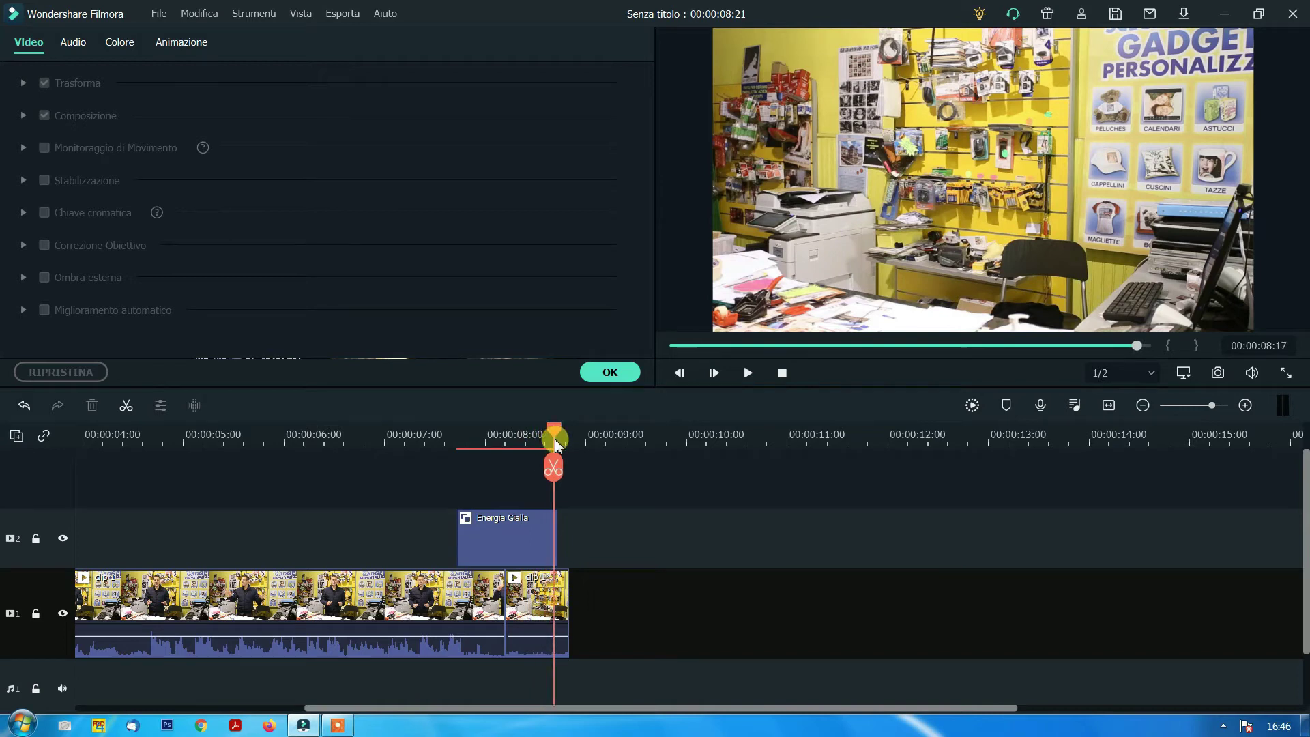
left_click(610, 372)
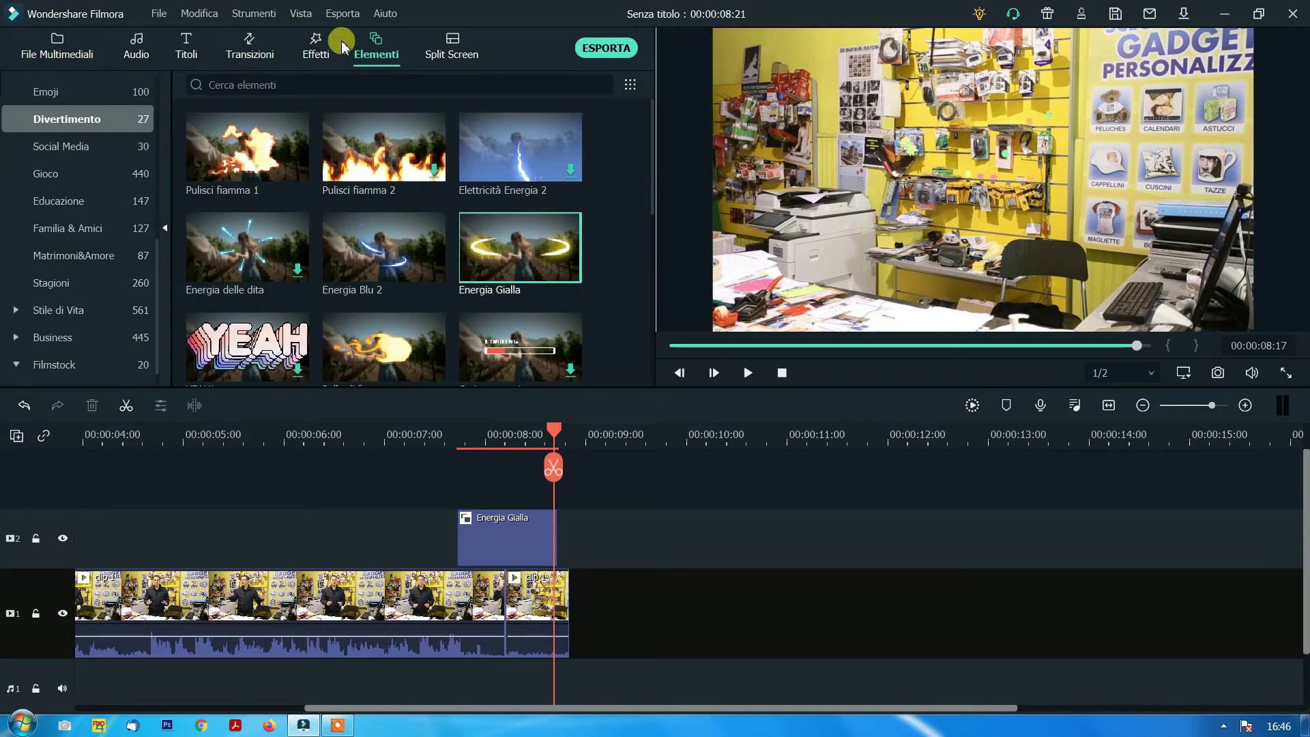
Search the effects for "giu" and place Su-Giu 2 on a third video track, starting at about 00:00:06:20
left_click(314, 44)
left_click(311, 84)
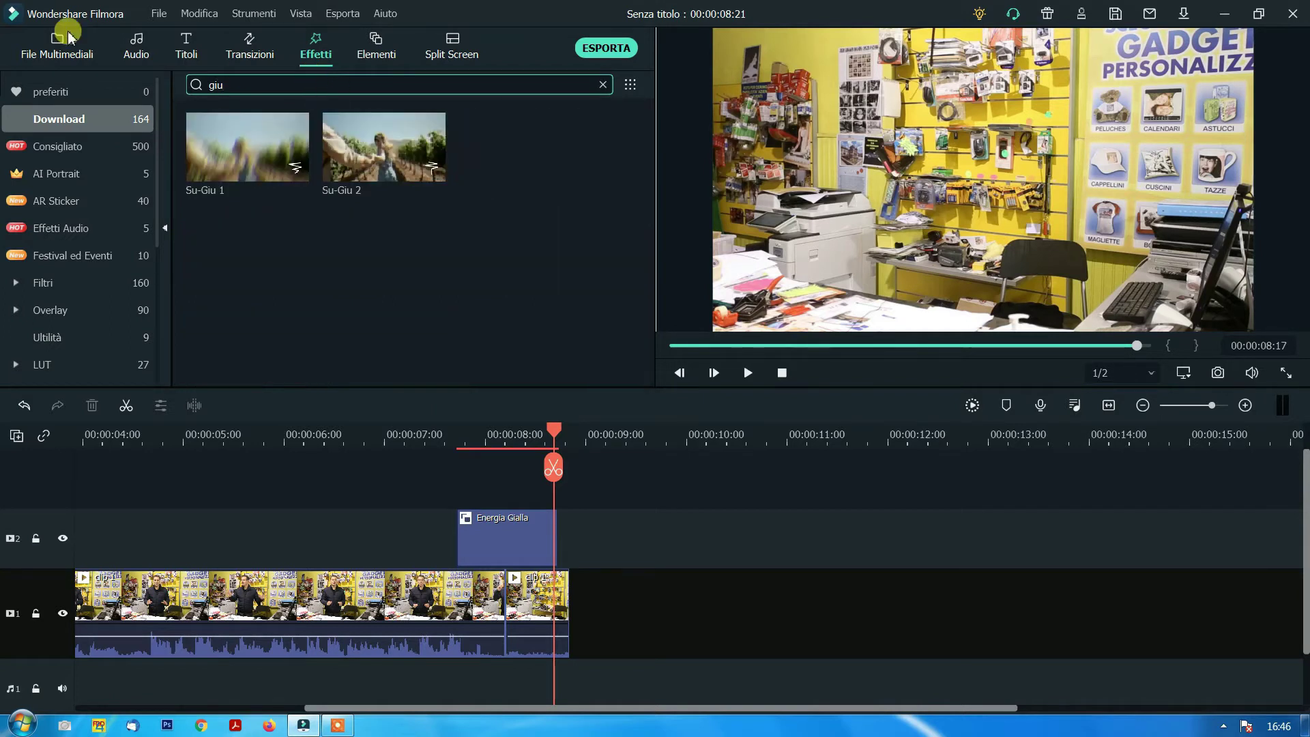
mouse_move(351, 160)
left_click_drag(362, 143, 366, 474)
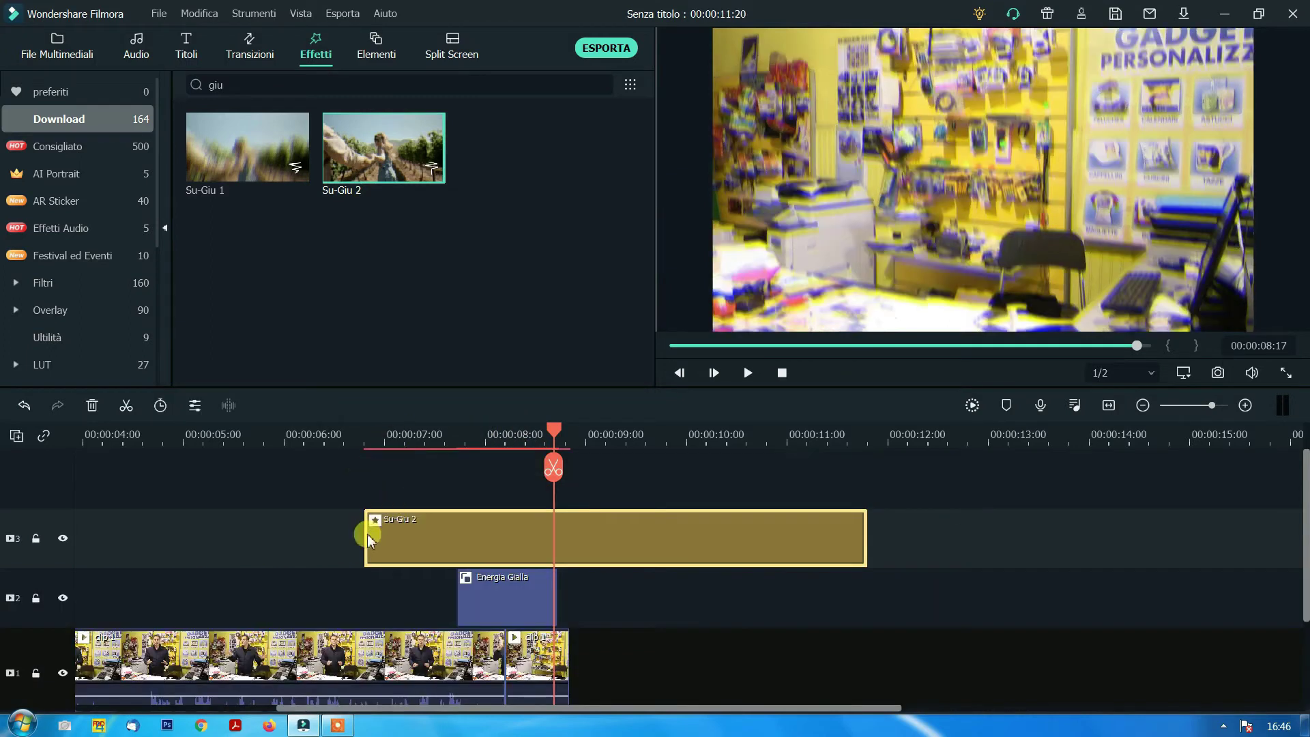
Trim Su-Giu 2 at both ends to a short span around the man's disappearance, starting at about 00:00:08:02
left_click_drag(365, 535, 487, 528)
left_click_drag(745, 539, 516, 539)
left_click_drag(367, 526, 527, 545)
Scrub and play the footage around the disappearance to check the Su-Giu 2 shake together with Energia Gialla
left_click_drag(549, 434, 499, 444)
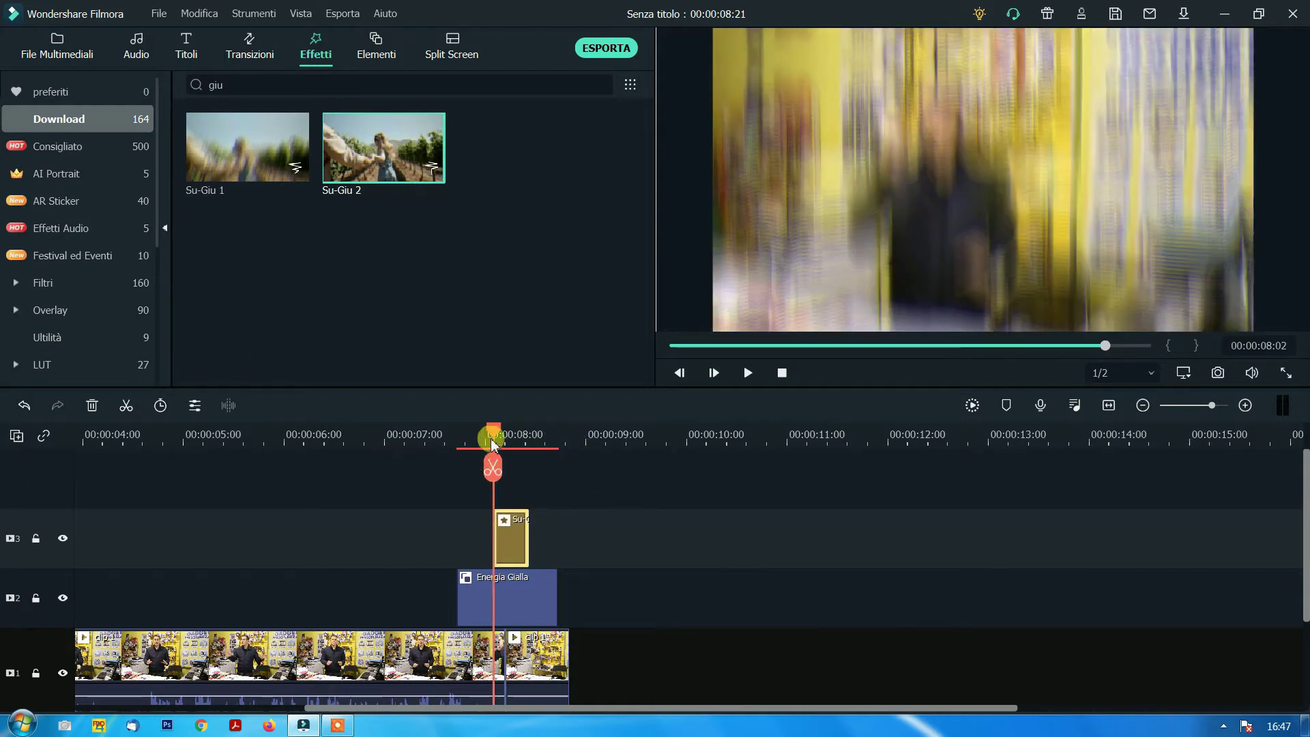
left_click_drag(491, 437, 457, 450)
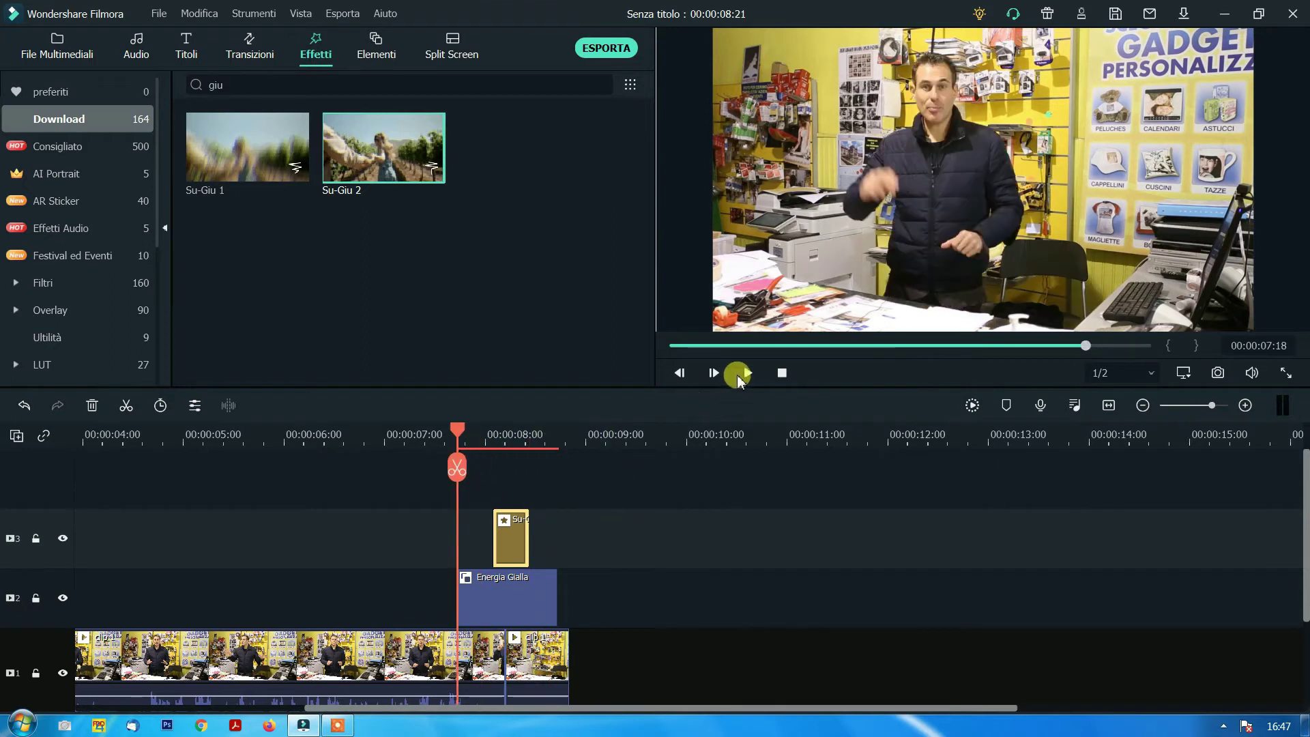
left_click(747, 374)
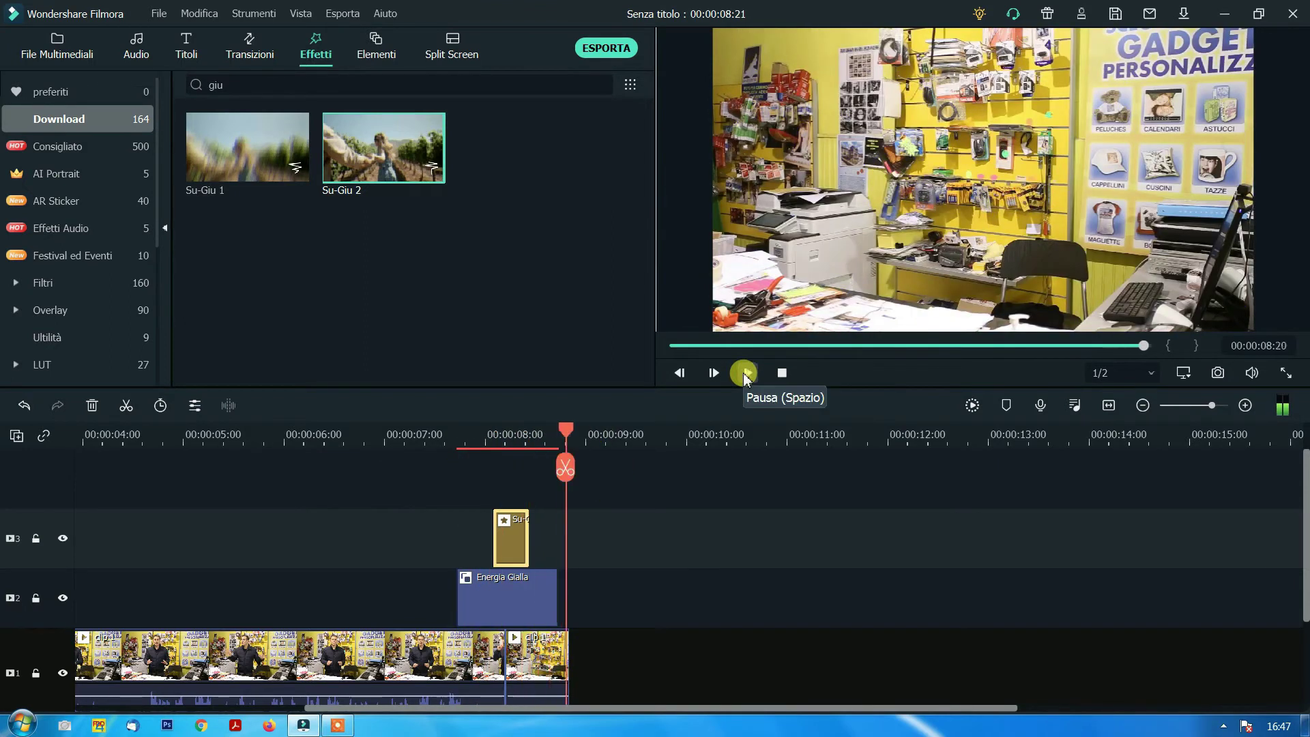
left_click_drag(501, 446, 440, 442)
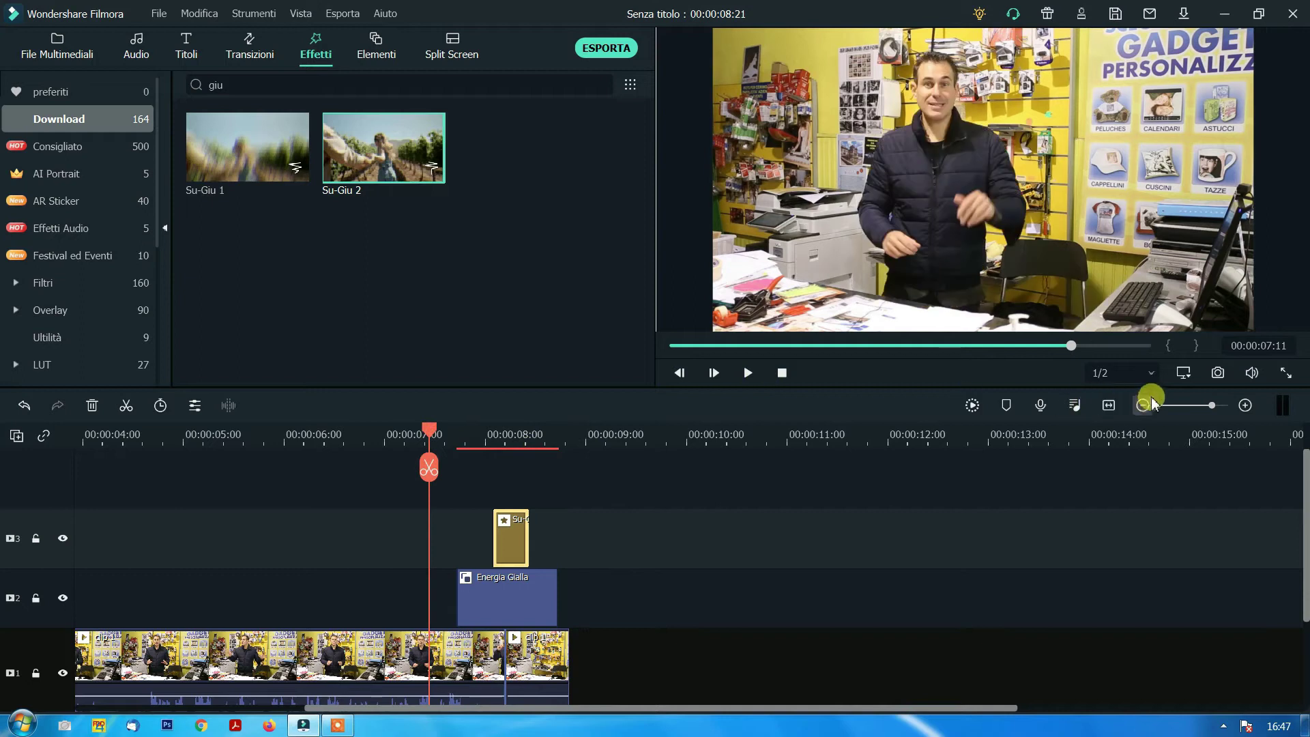
left_click(745, 372)
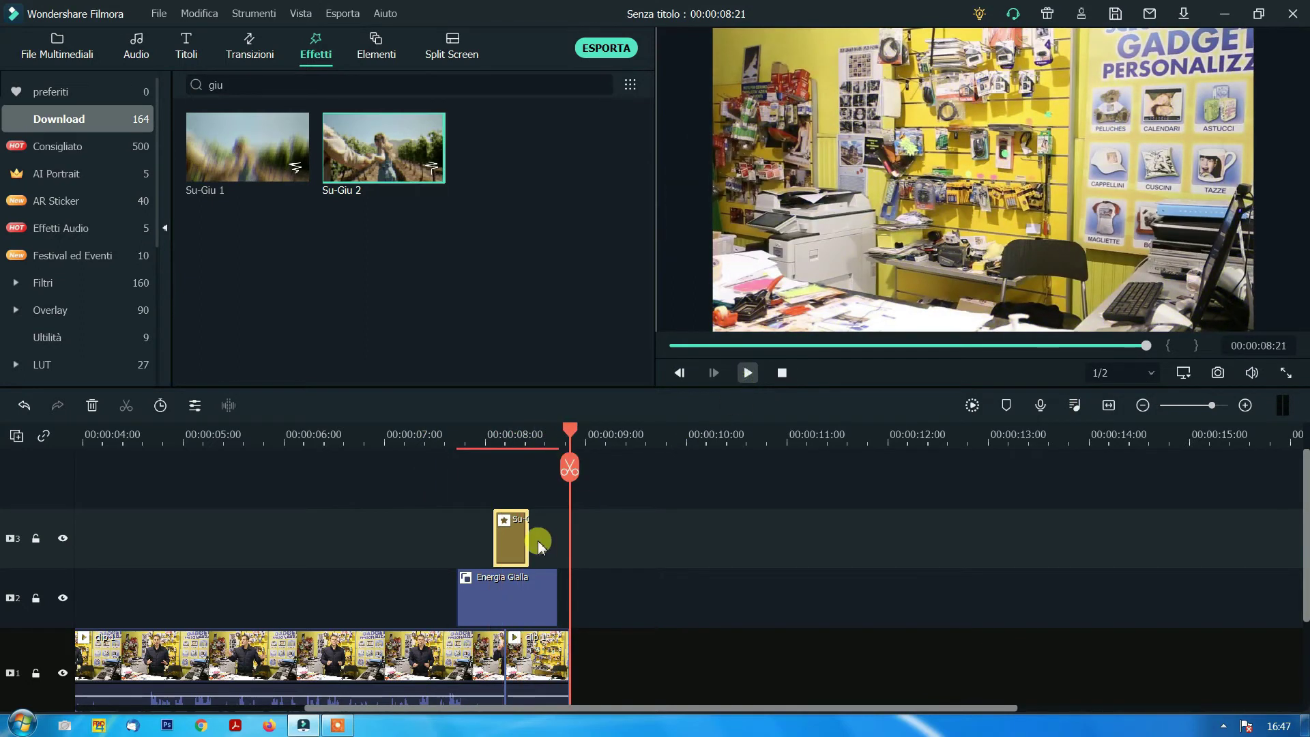
left_click(1105, 408)
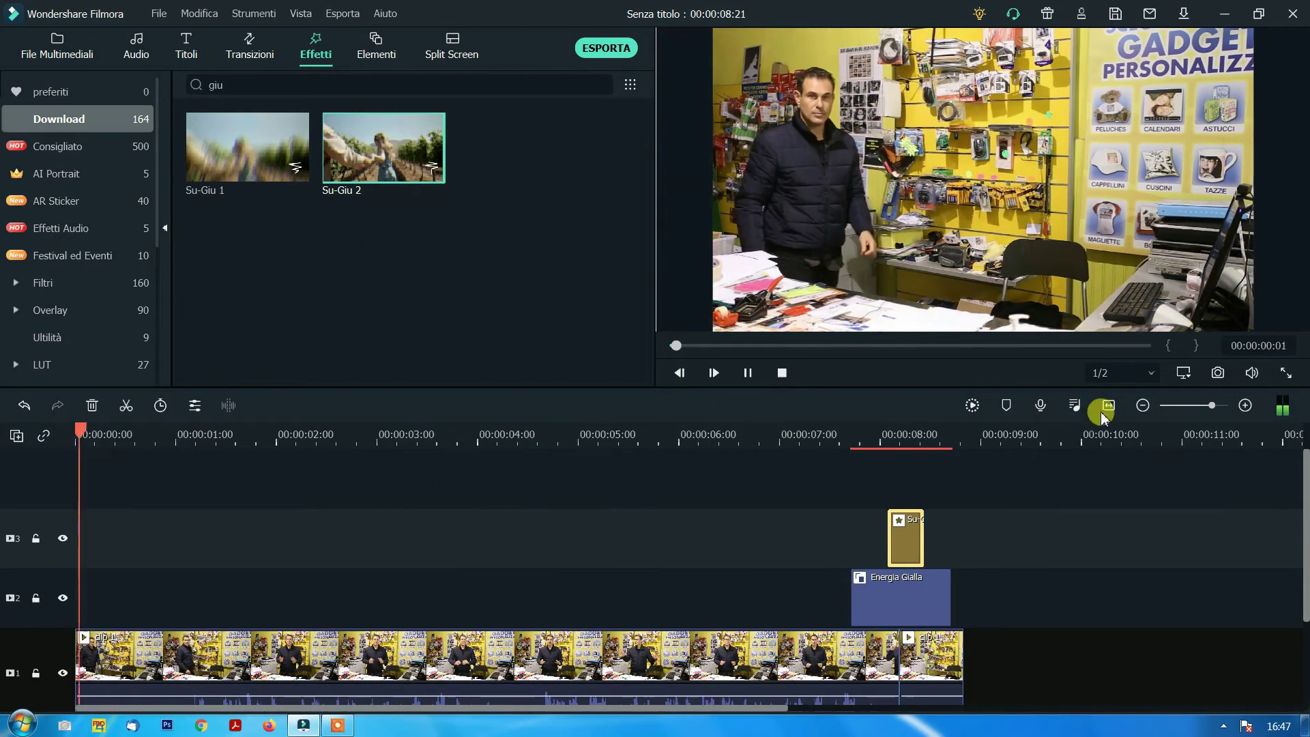
left_click(751, 373)
left_click(815, 434)
left_click(747, 373)
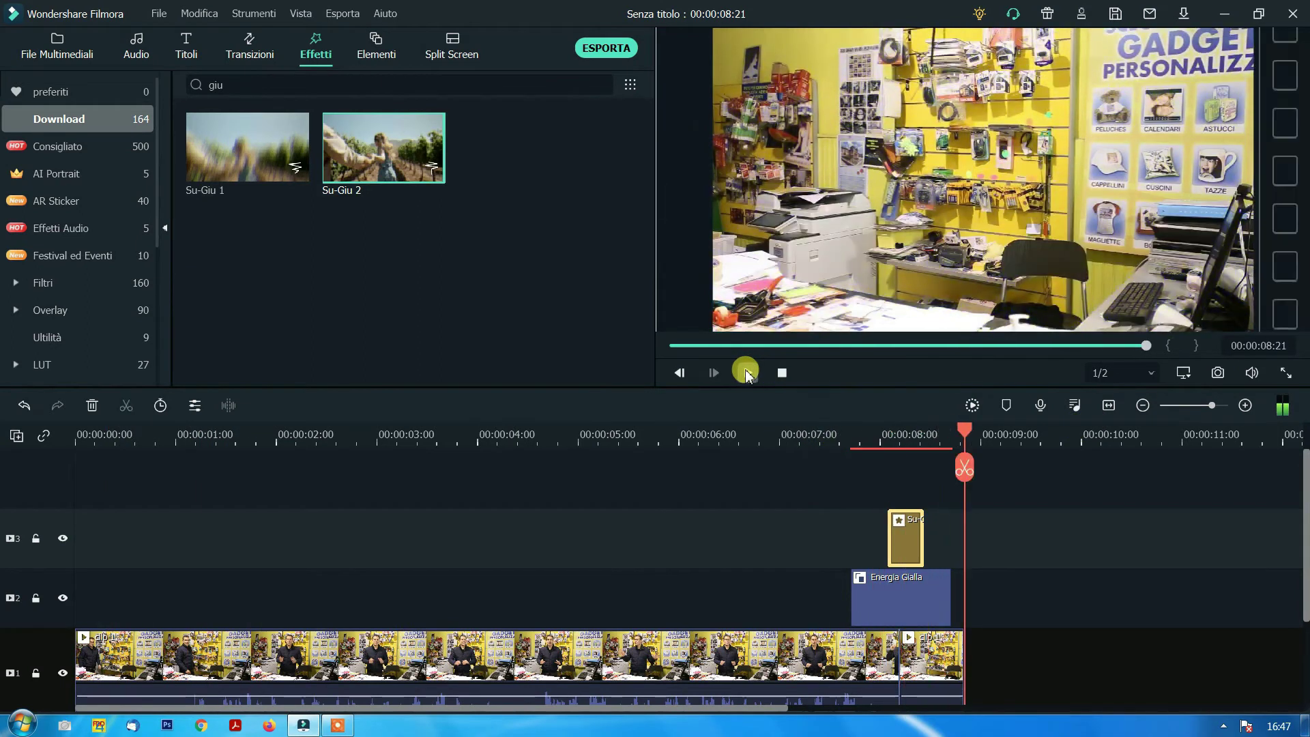
left_click(747, 372)
Trim the end of Su-Giu 2 slightly closer to the cut and replay the disappearance
left_click(893, 538)
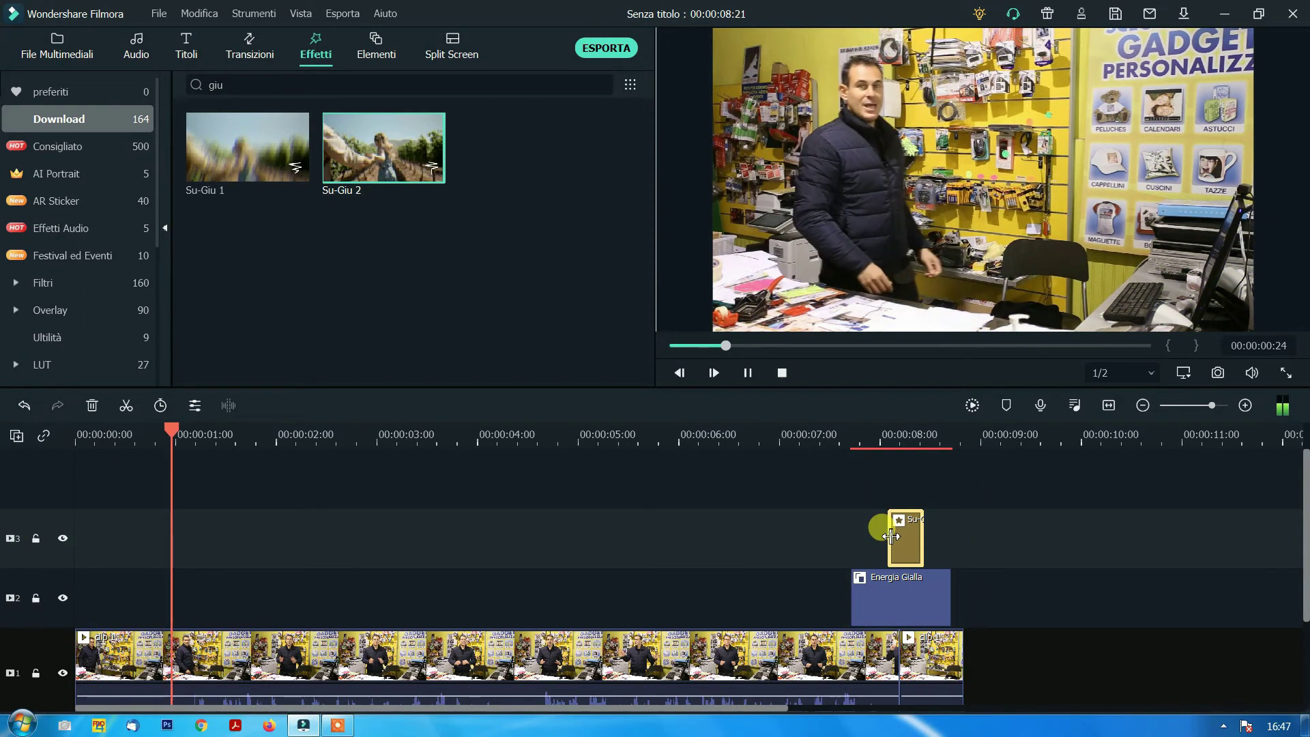
left_click_drag(923, 538, 889, 535)
left_click(859, 440)
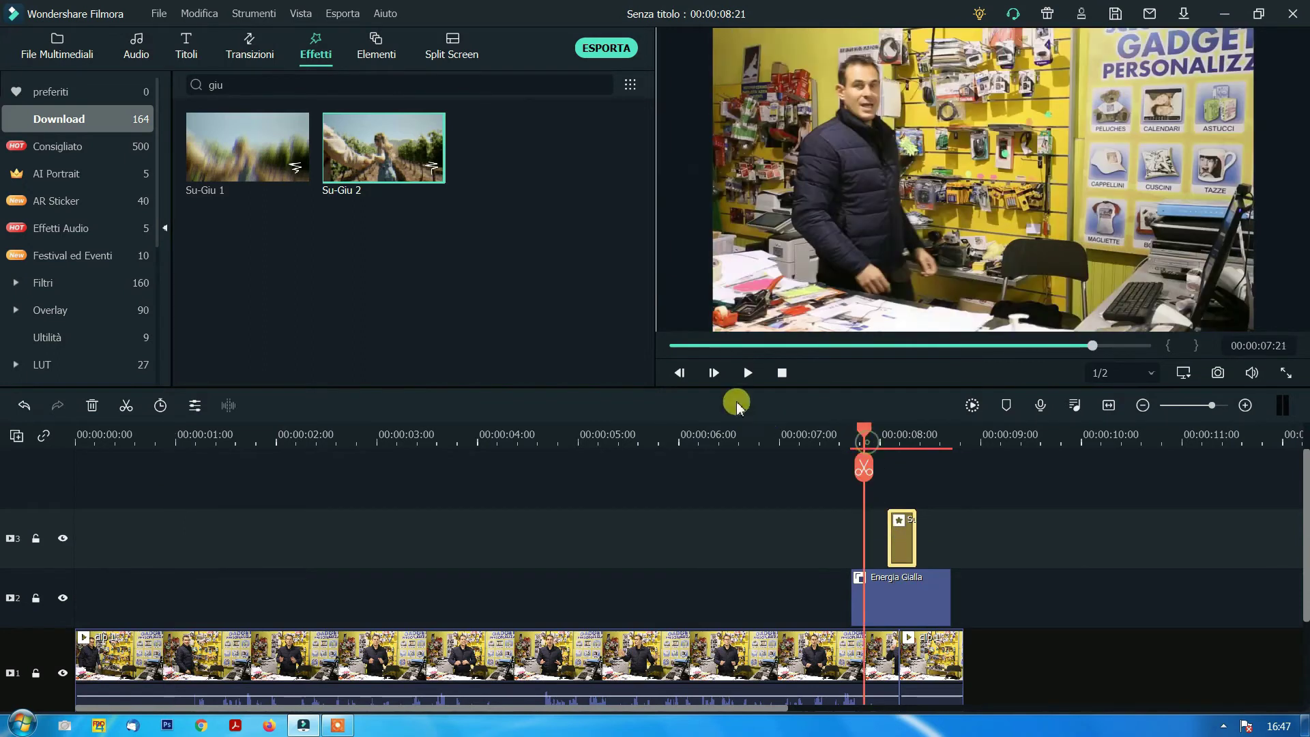
left_click(746, 373)
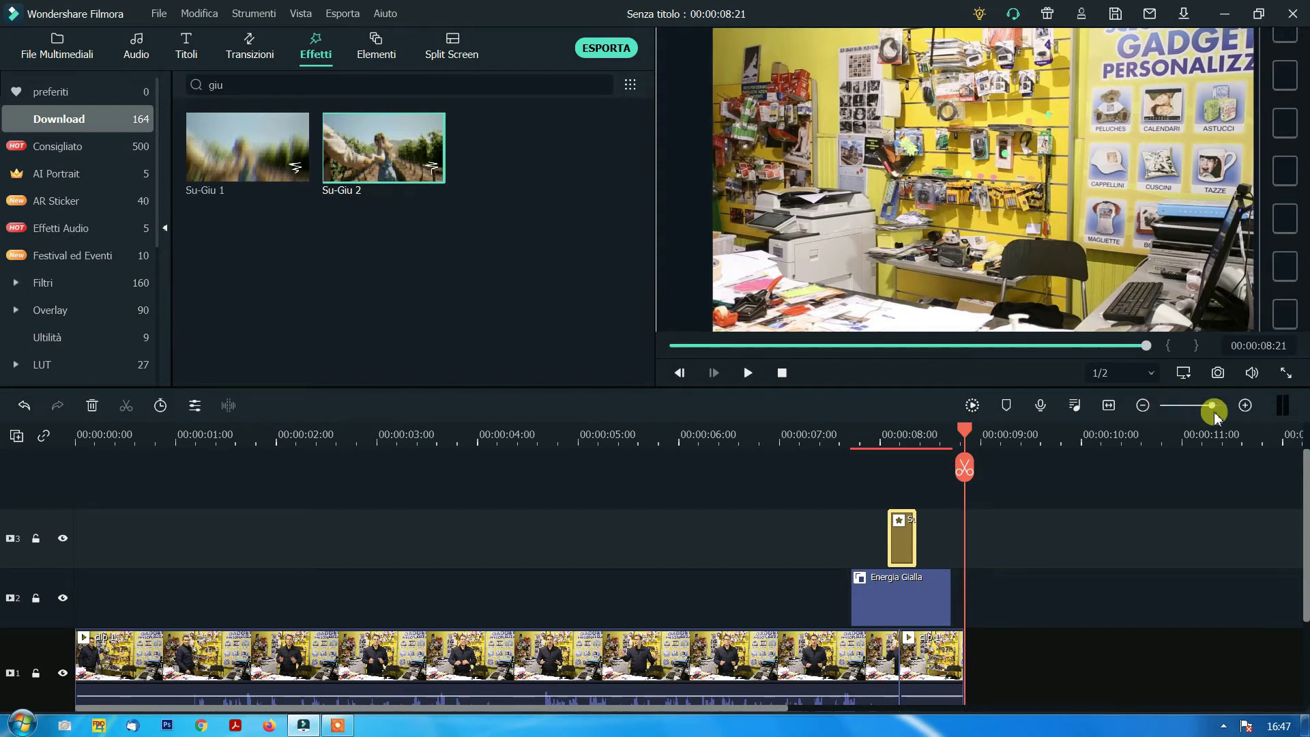
Add clip 2 to the first video track directly after the empty-room footage, at 00:00:08:21
left_click_drag(1213, 410, 1208, 408)
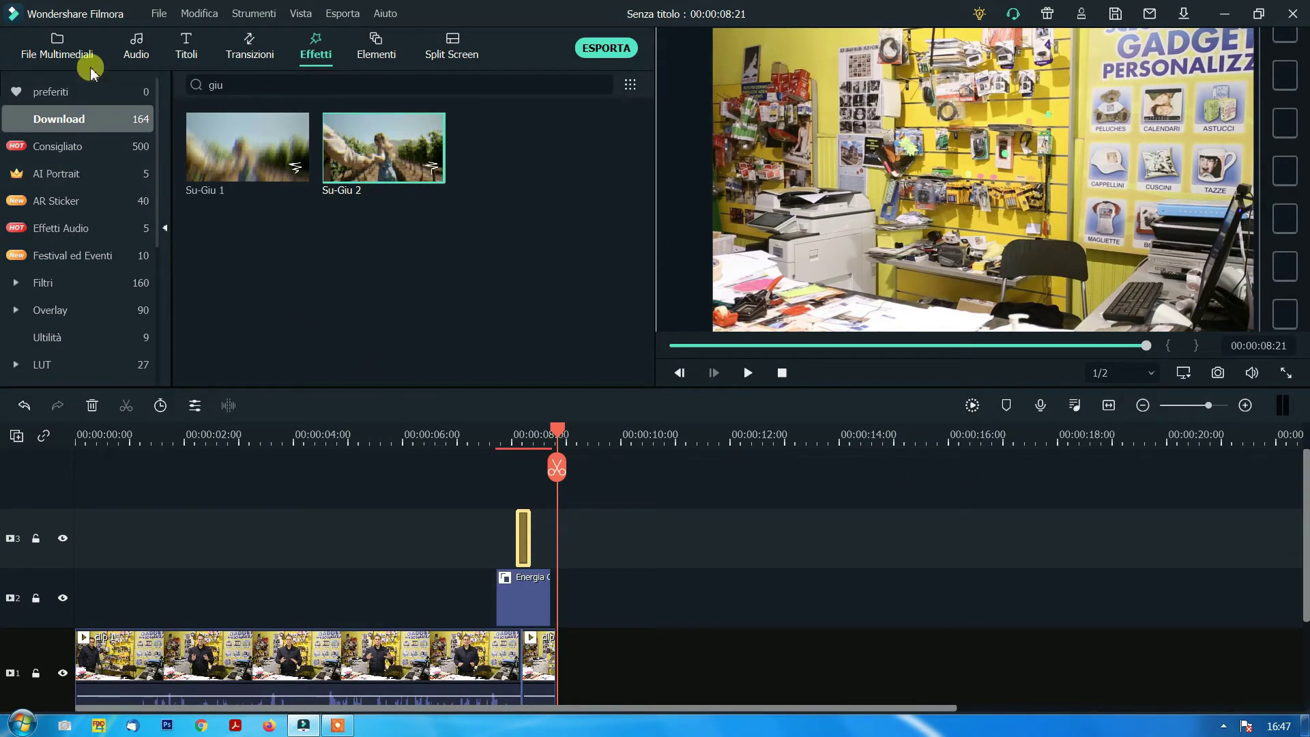
left_click(53, 49)
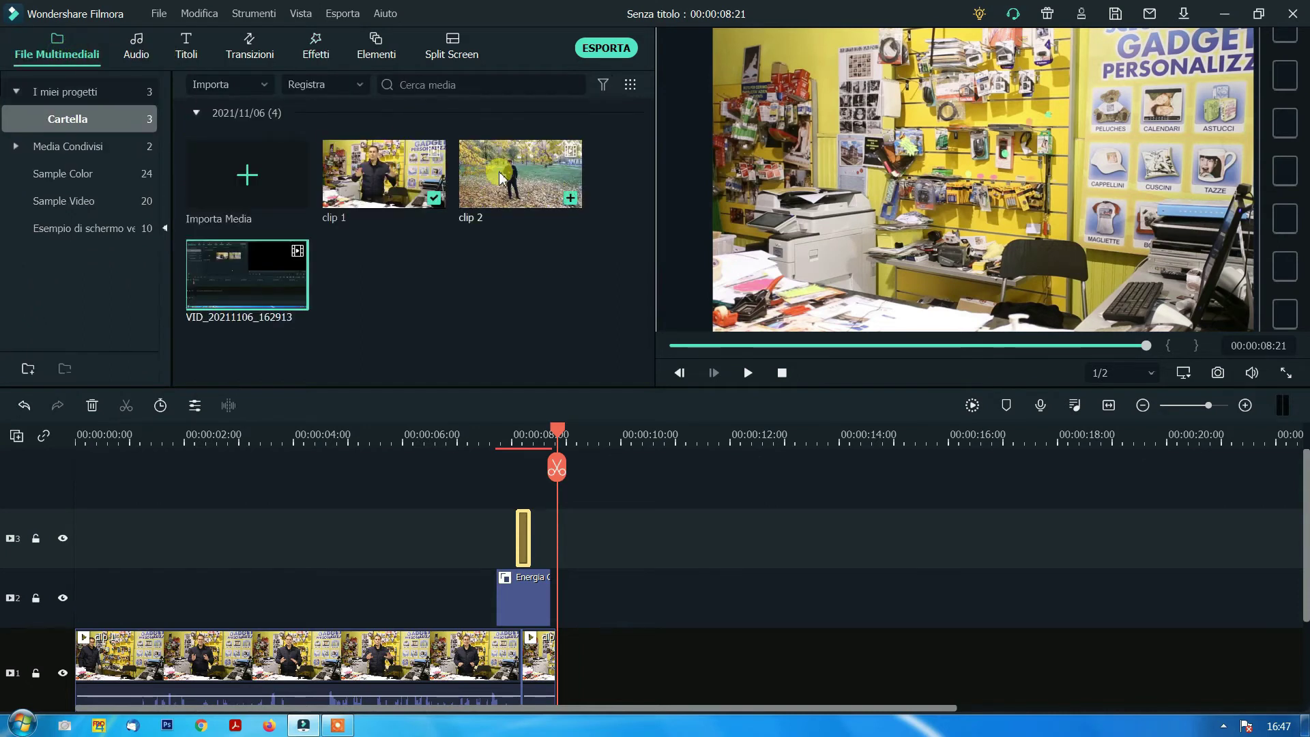
left_click_drag(520, 176, 606, 647)
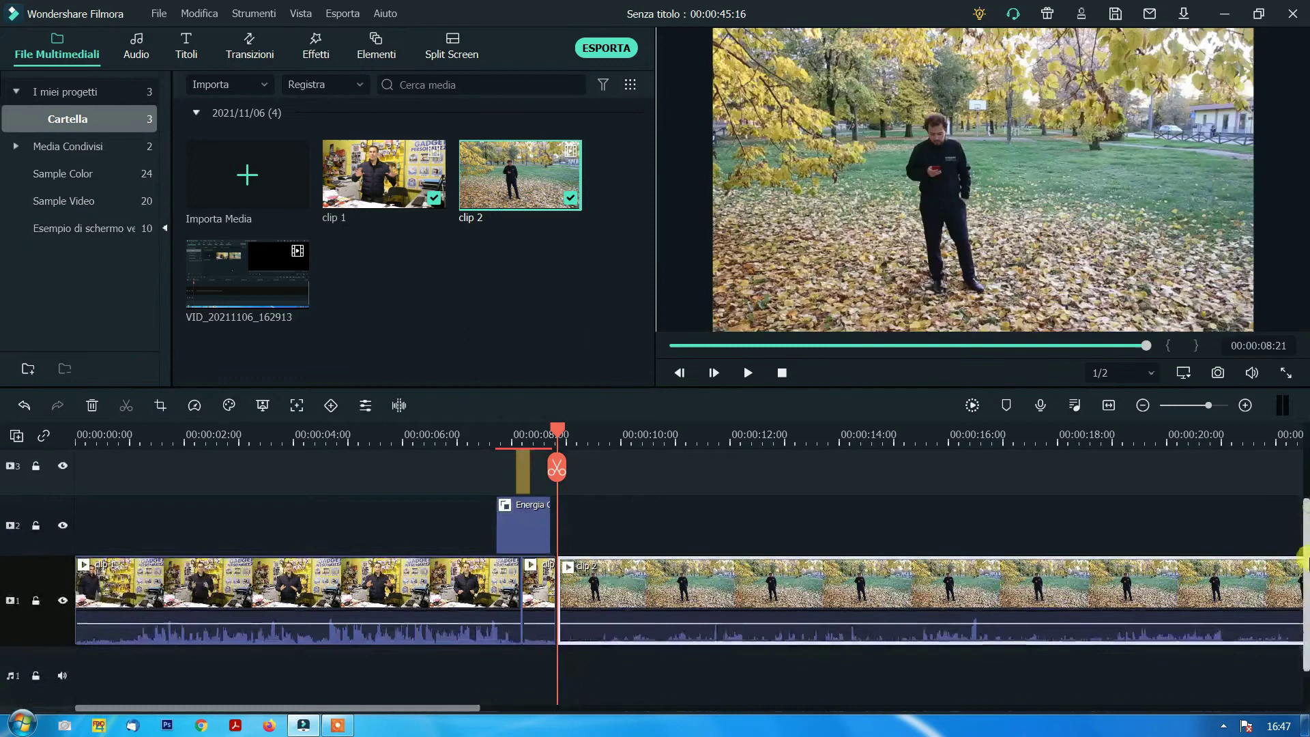
left_click_drag(1303, 502, 1303, 552)
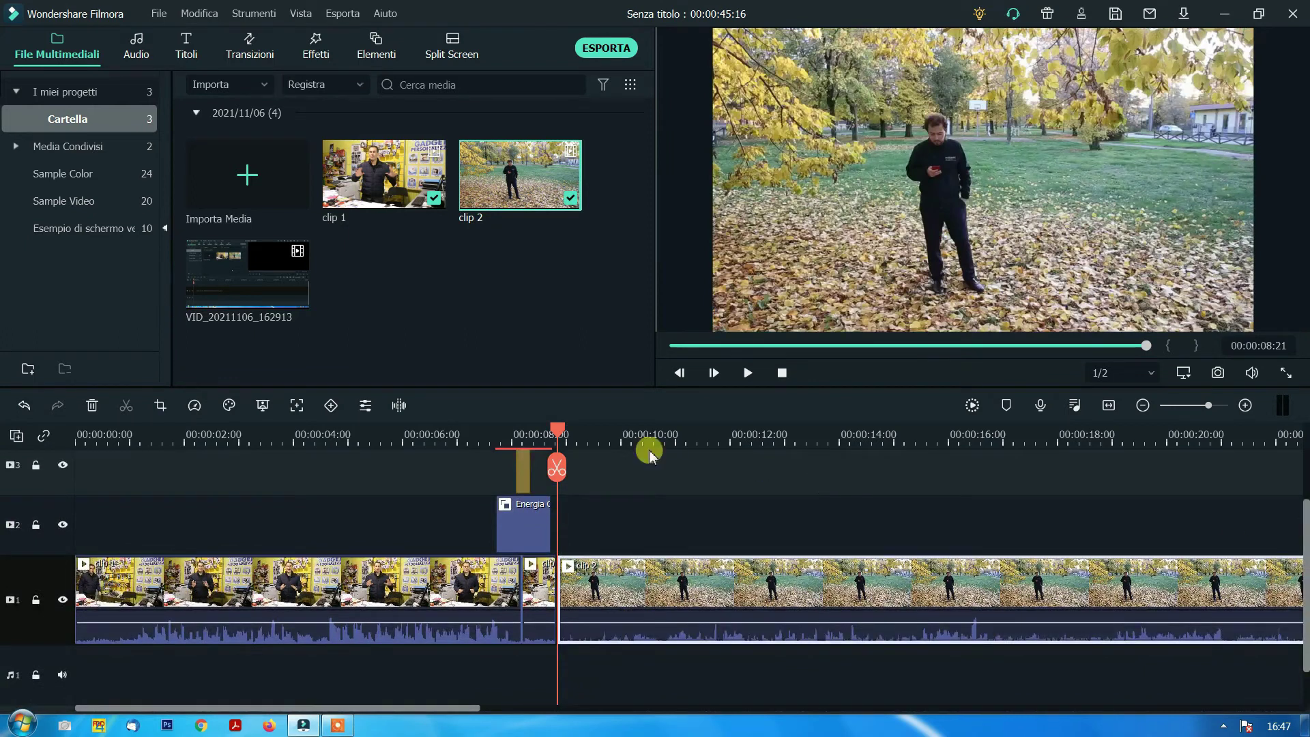
Split clip 2 at 00:00:10:07, while only the first man stands in the park
left_click_drag(555, 431, 639, 562)
left_click(635, 468)
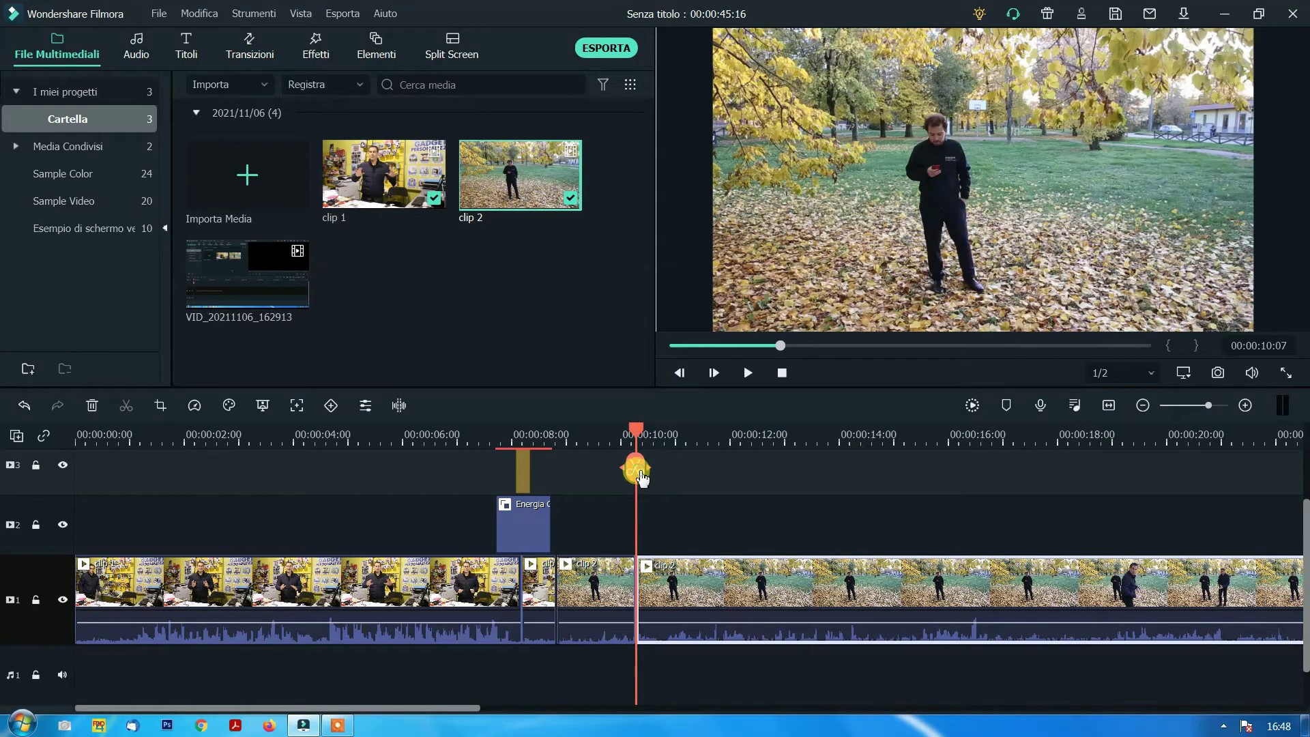
left_click(1226, 414)
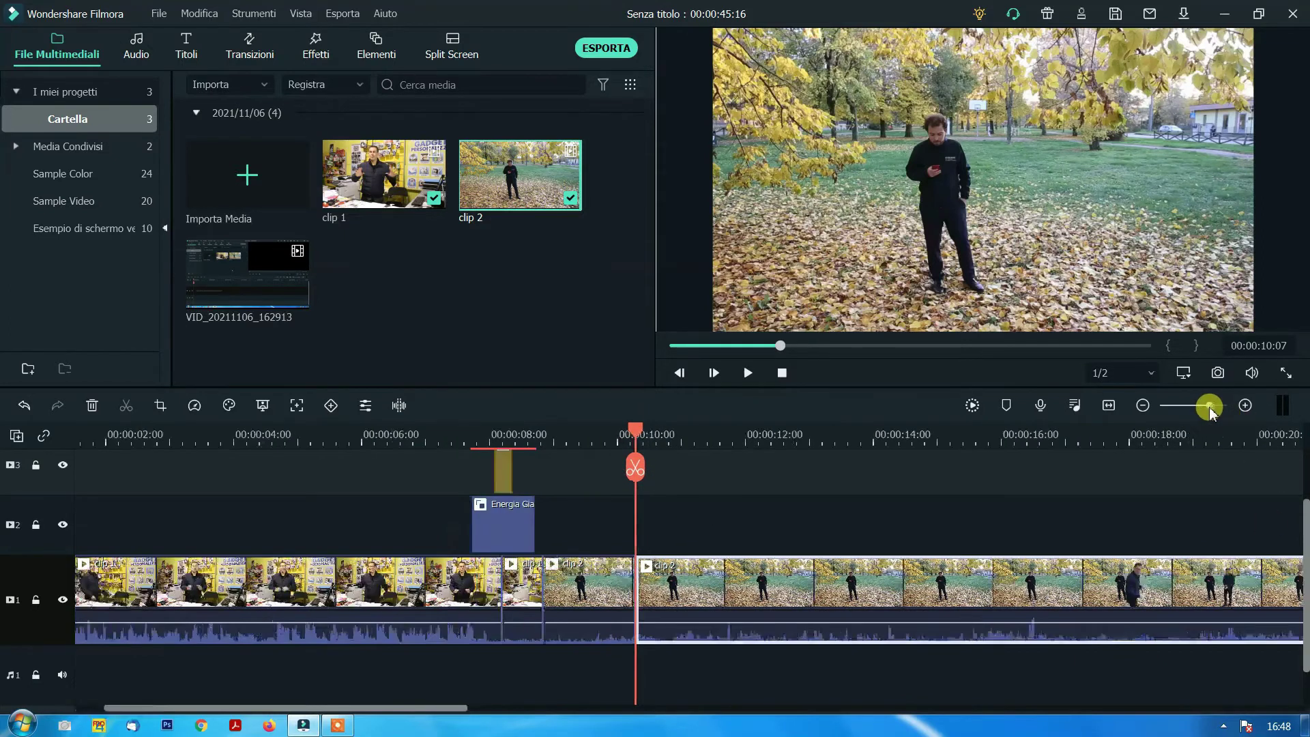
left_click_drag(639, 437, 1149, 478)
left_click_drag(1209, 412, 1195, 419)
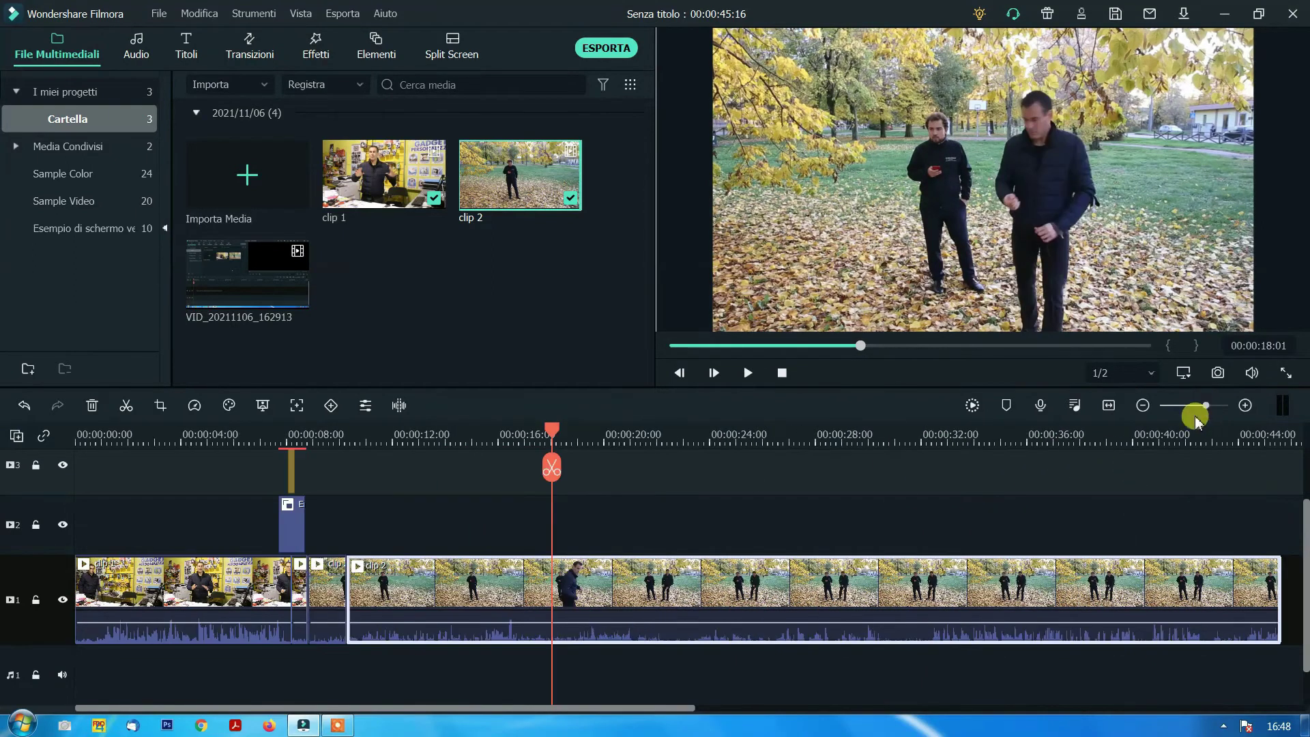
Try splitting clip 2 at 00:00:32:09, where both men stand side by side, and undo the split
left_click_drag(548, 440, 929, 468)
left_click(929, 468)
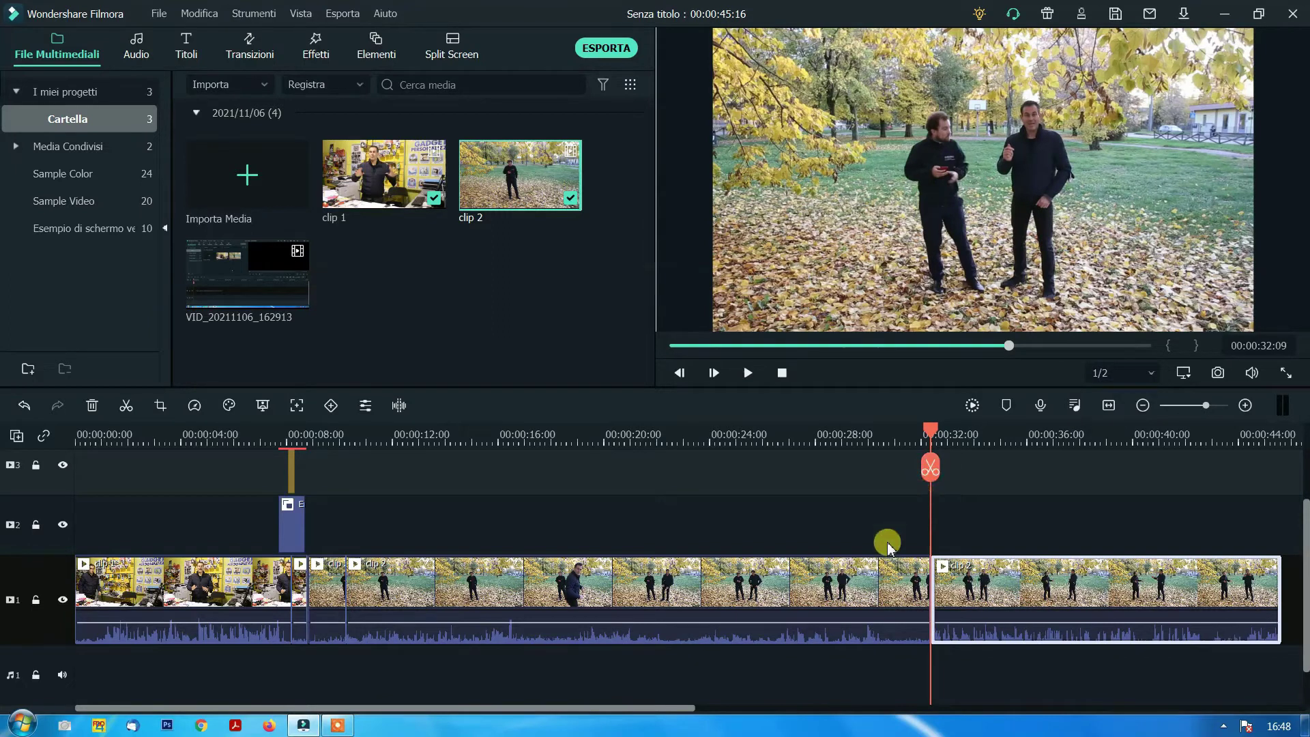
left_click(23, 405)
Split clip 2 at 00:00:32:05, delete the section between its two cuts, and scrub over the join to check the second man's sudden appearance
left_click_drag(938, 447, 931, 447)
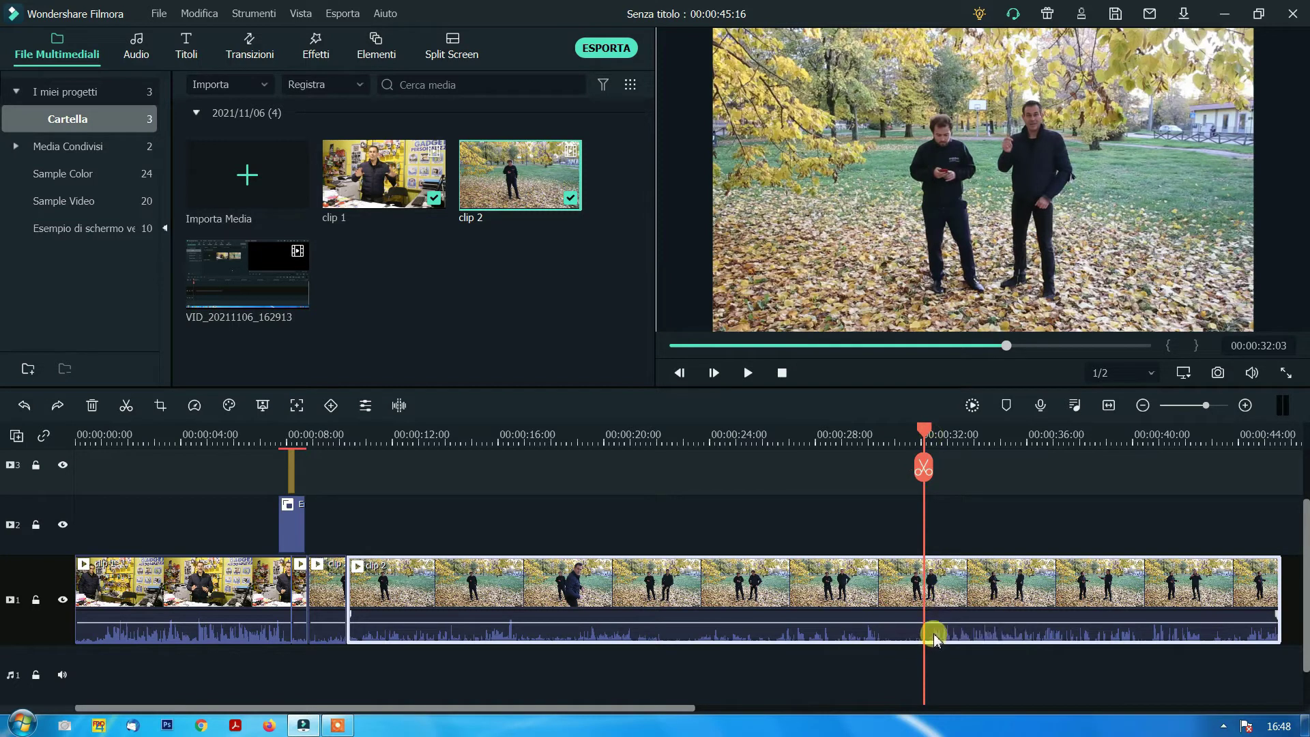
left_click_drag(924, 430, 932, 429)
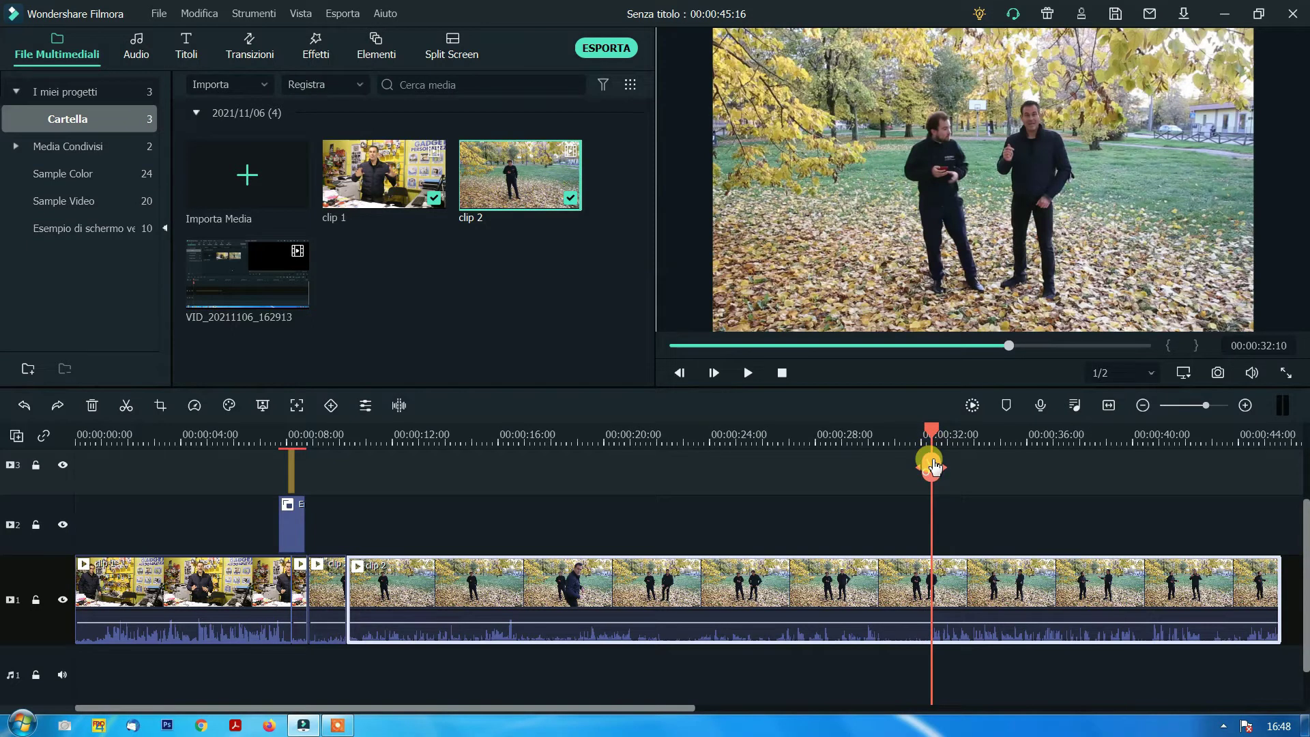
left_click_drag(932, 437, 929, 437)
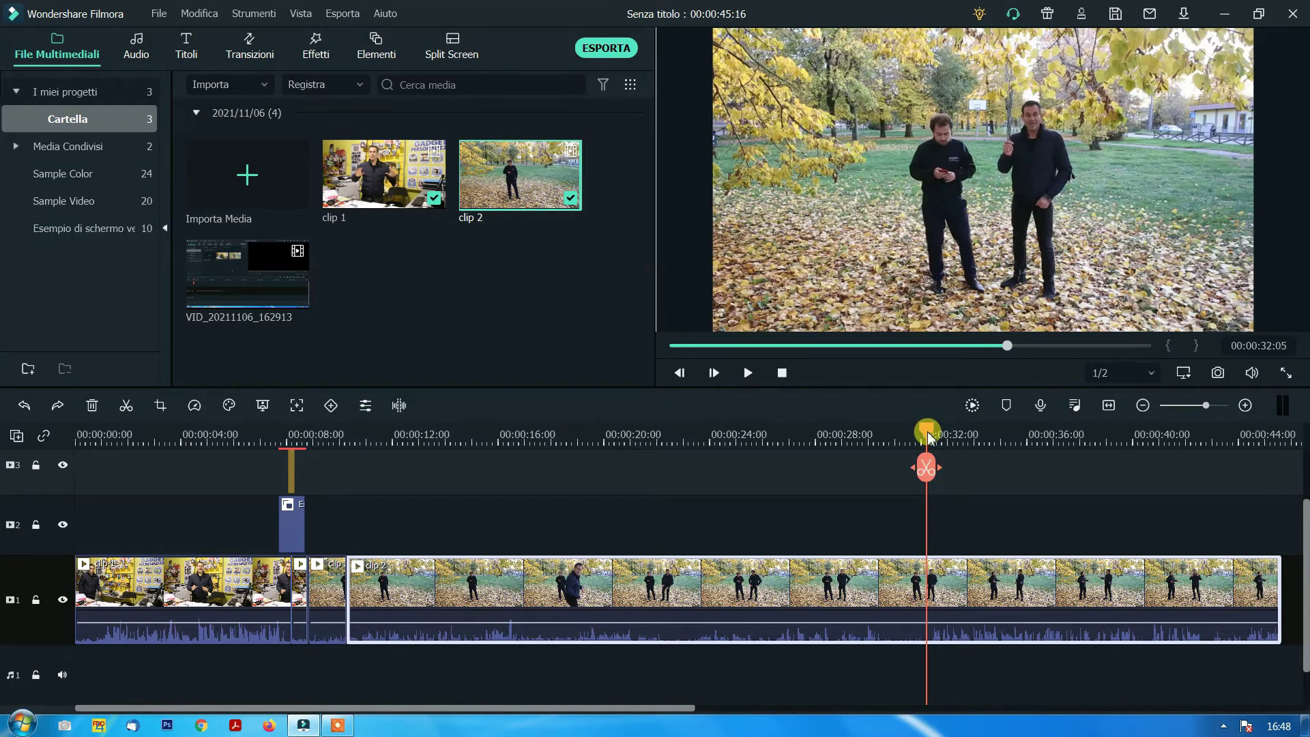
left_click(929, 469)
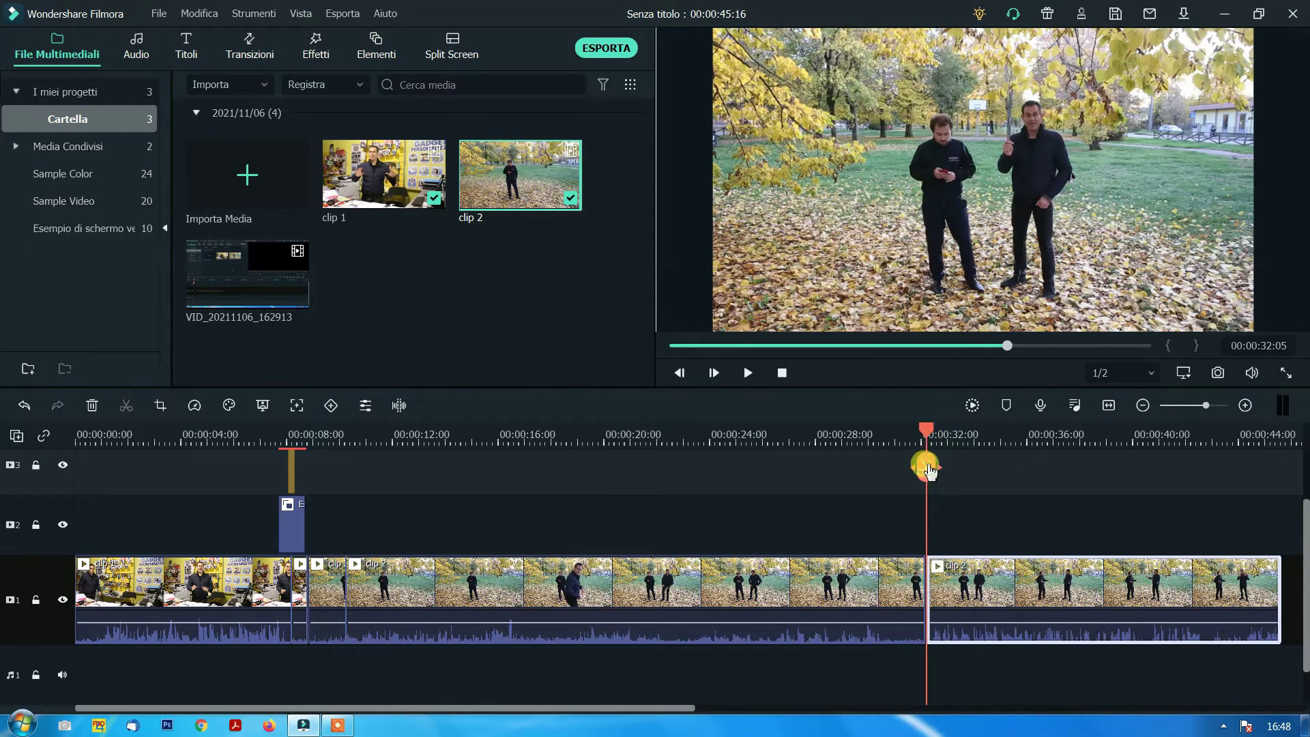
left_click(94, 408)
left_click_drag(347, 431, 389, 446)
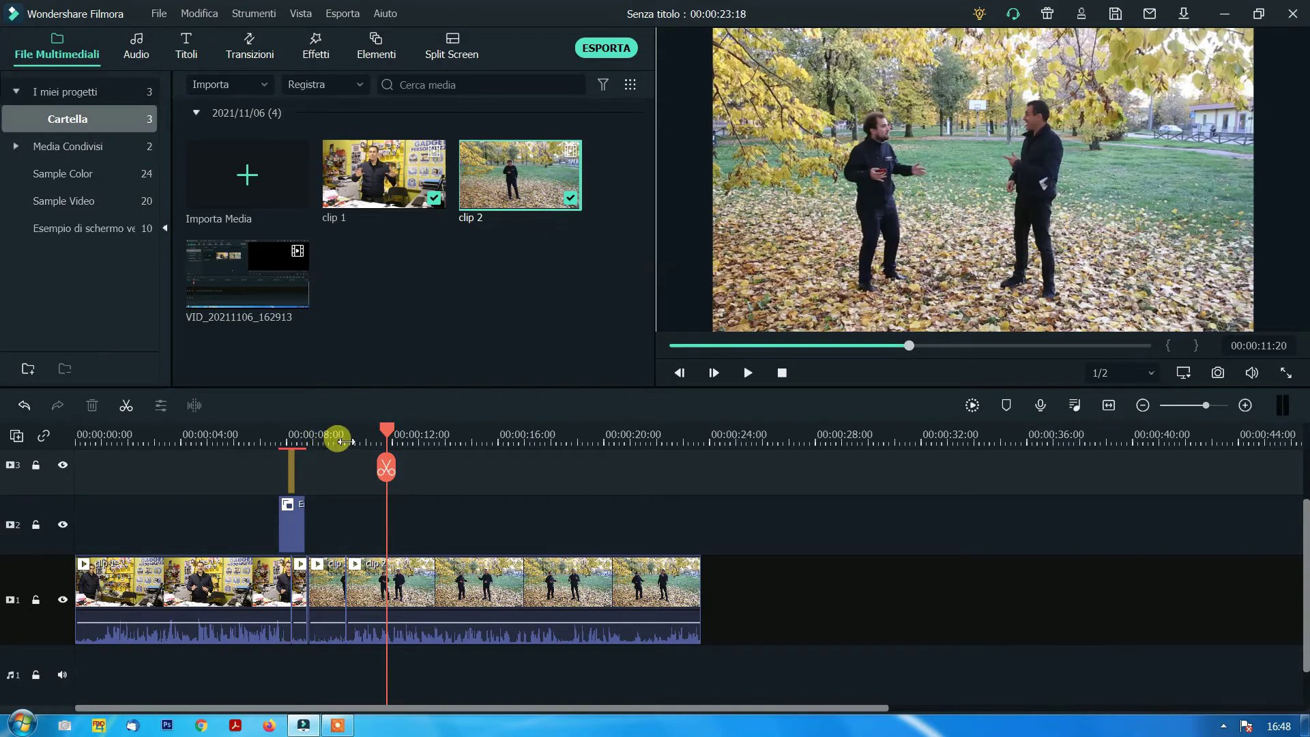
left_click_drag(386, 464, 362, 440)
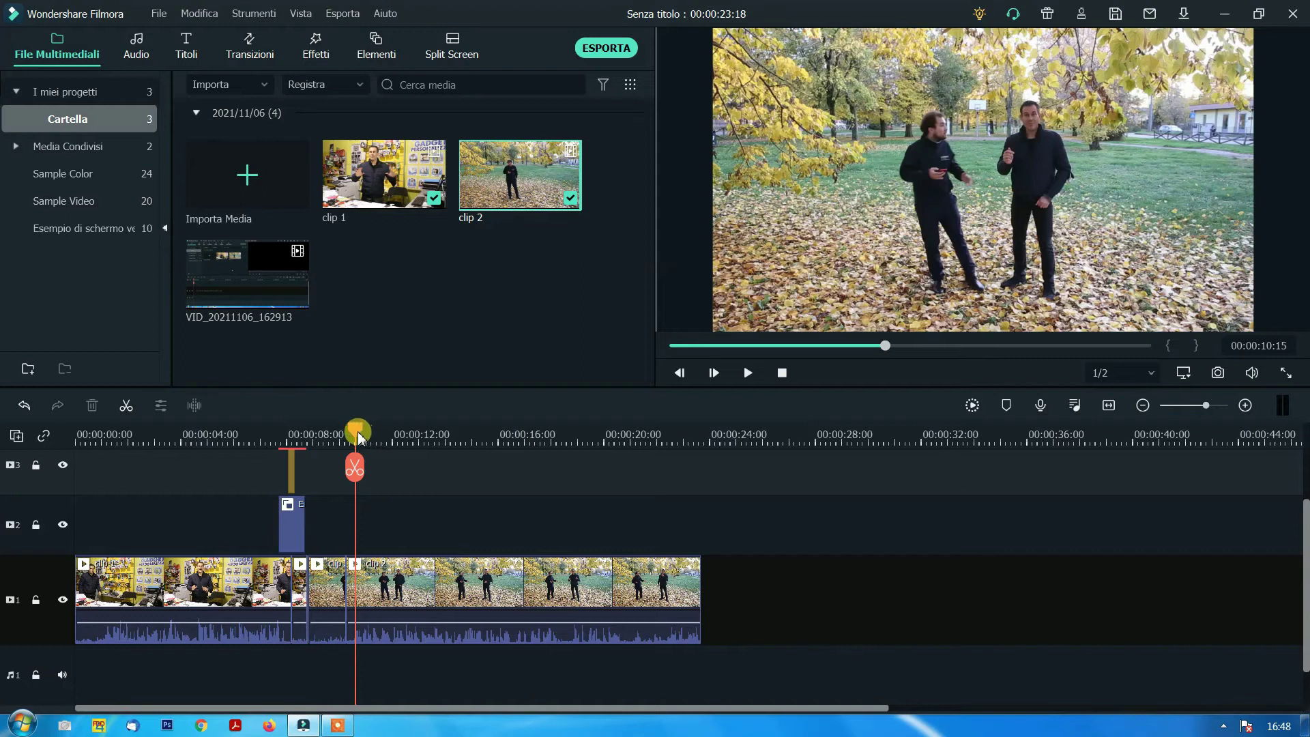
left_click_drag(358, 437, 362, 431)
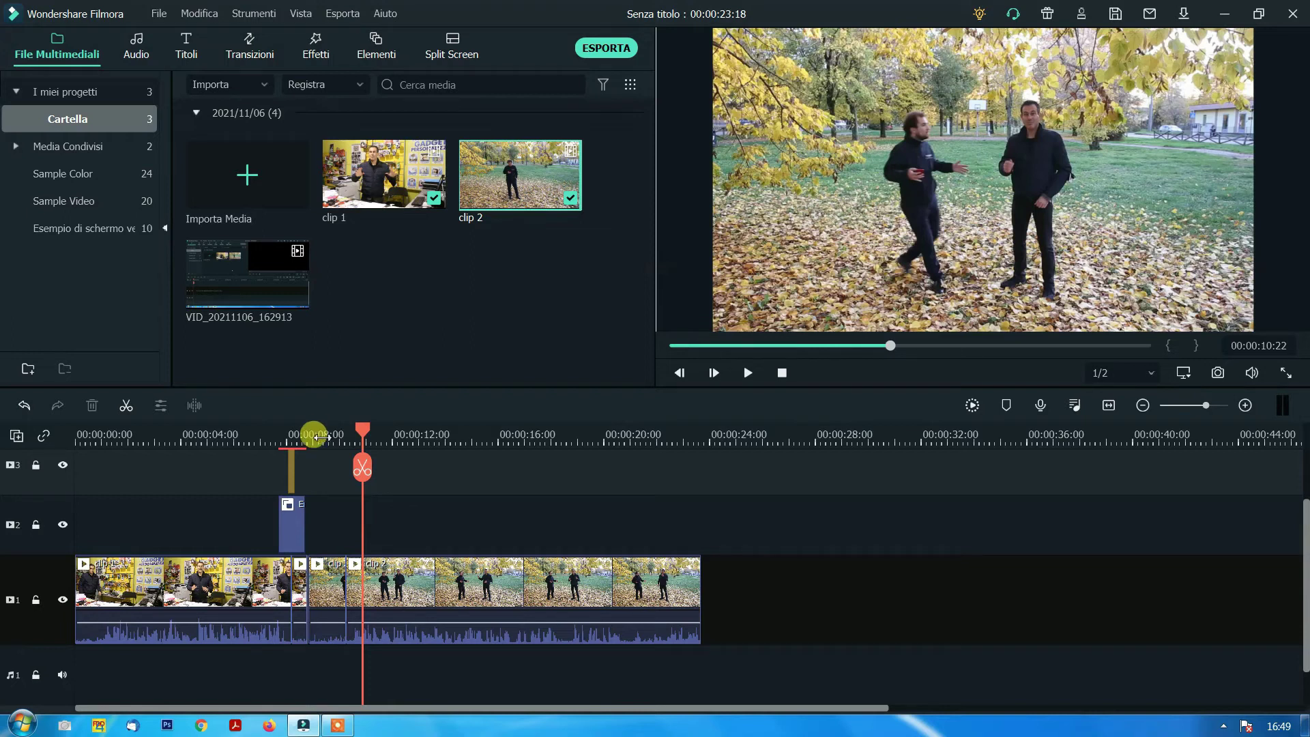
mouse_move(374, 440)
left_mouse_down()
mouse_move(337, 436)
mouse_move(358, 440)
left_mouse_up()
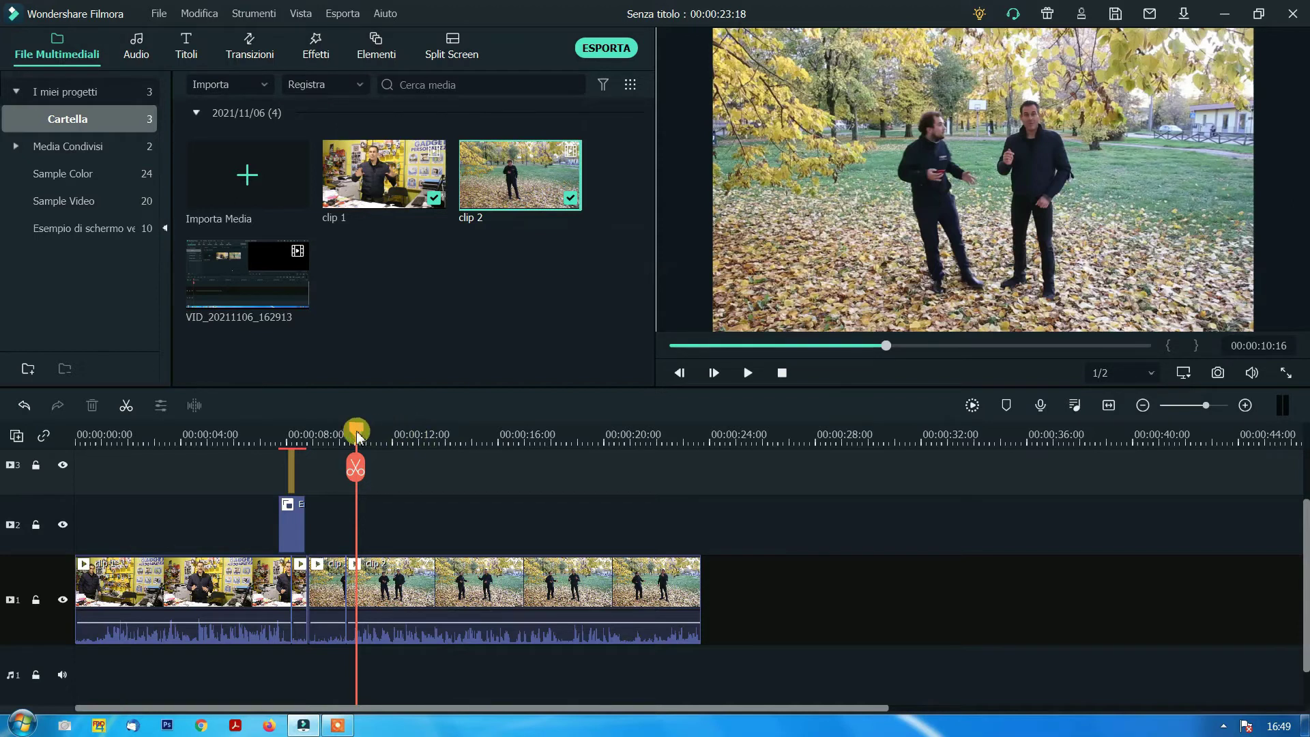
left_click_drag(356, 432, 361, 471)
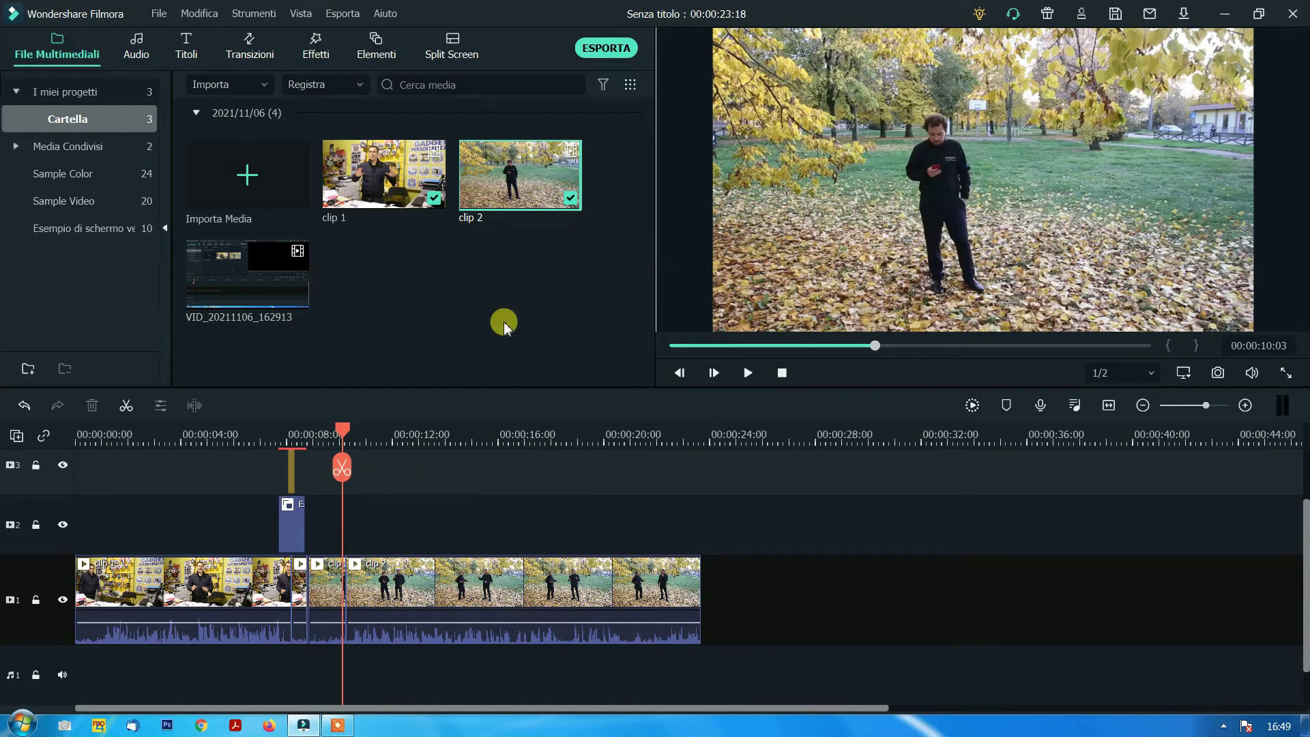
Try splitting the first piece of clip 2 at 00:00:09:16 and undo the split
left_click_drag(339, 432, 331, 434)
left_click(327, 468)
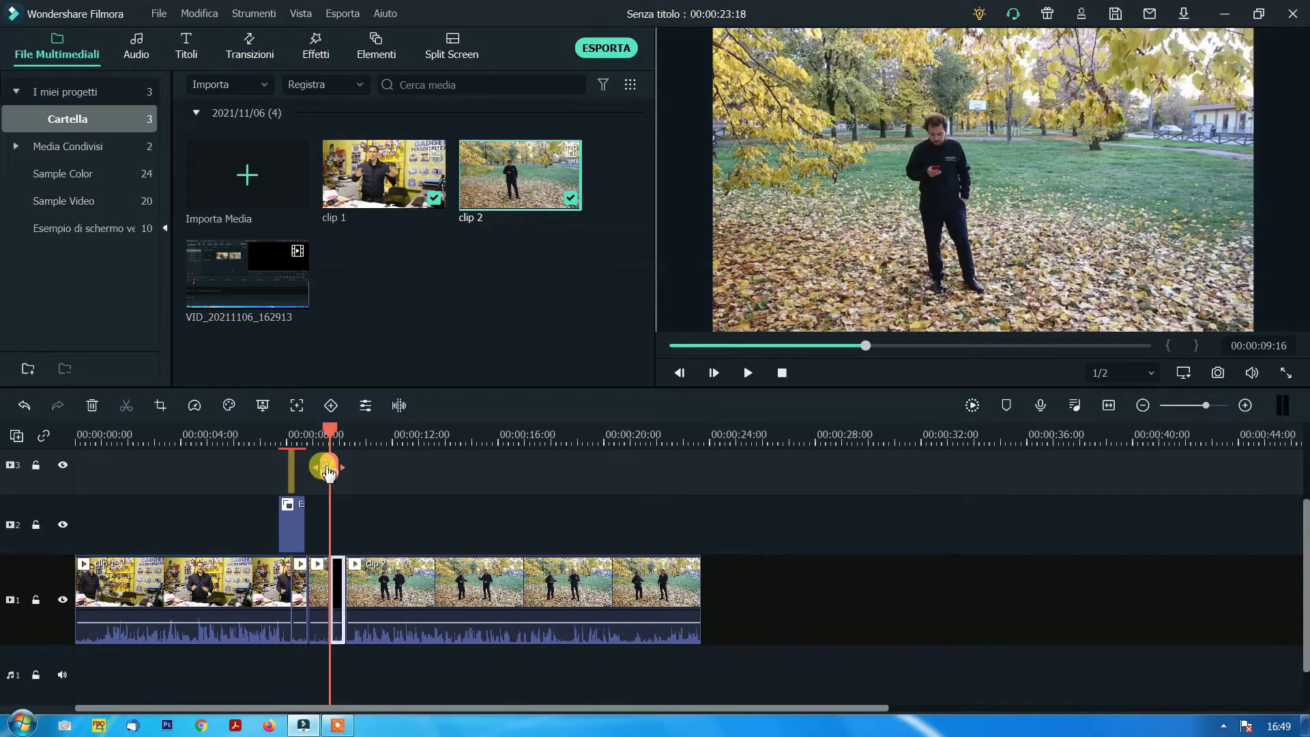
left_click(323, 570)
left_click(24, 407)
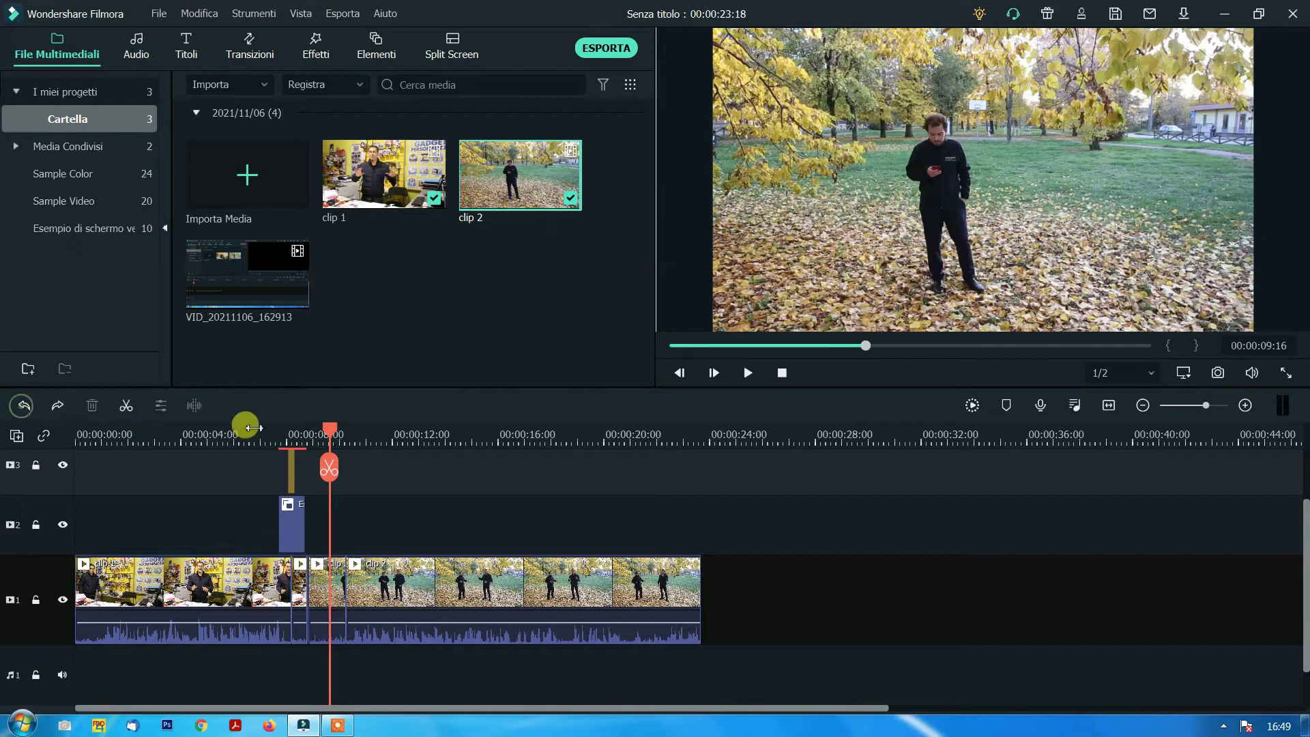
Split the first piece of clip 2 at 00:00:09:08 and delete the part before the cut
left_click_drag(328, 437, 323, 438)
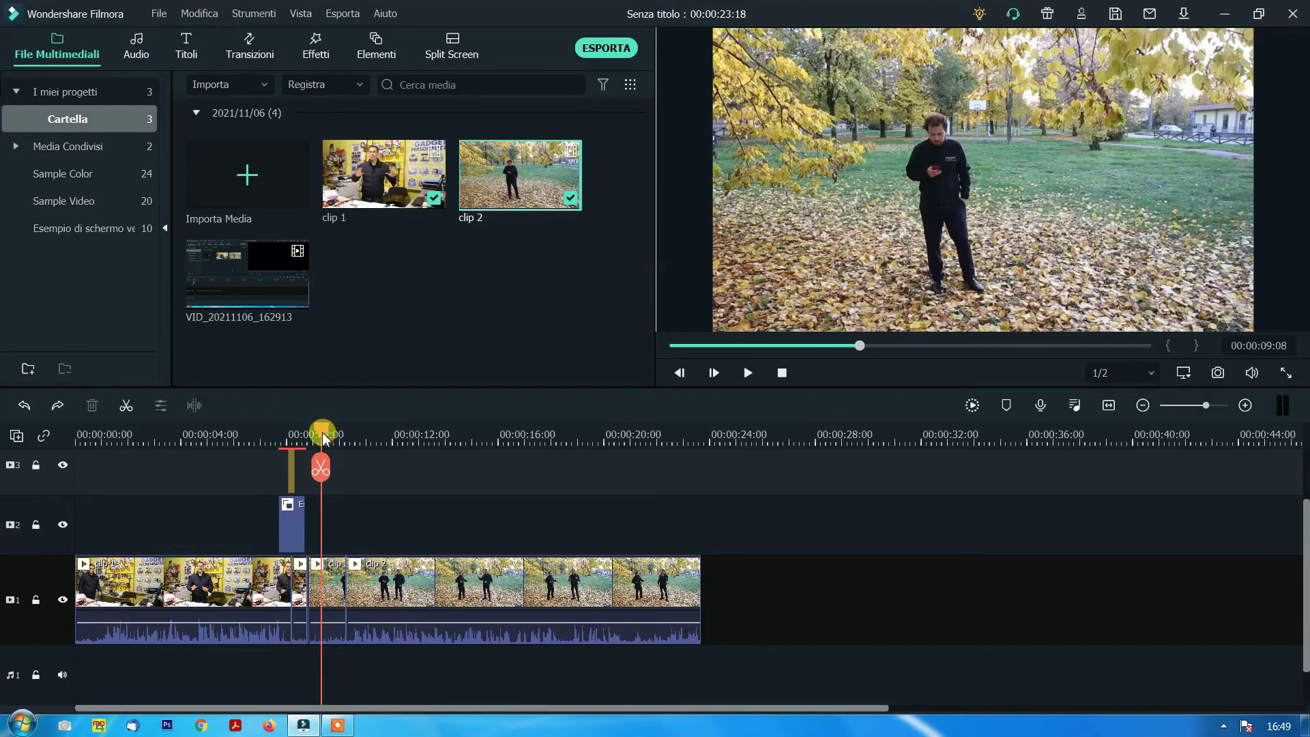
left_click(325, 469)
left_click(317, 576)
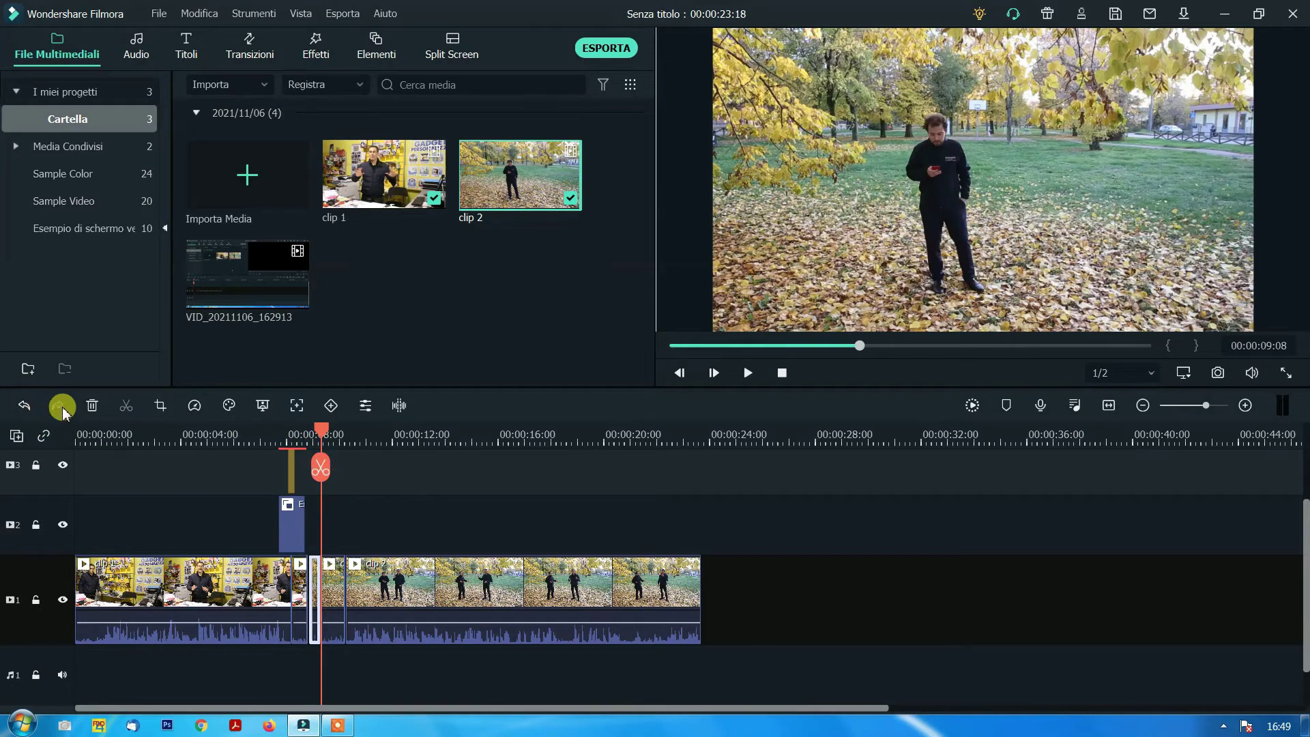
left_click(87, 406)
Search the elements library for "twister"
left_click_drag(308, 437, 333, 440)
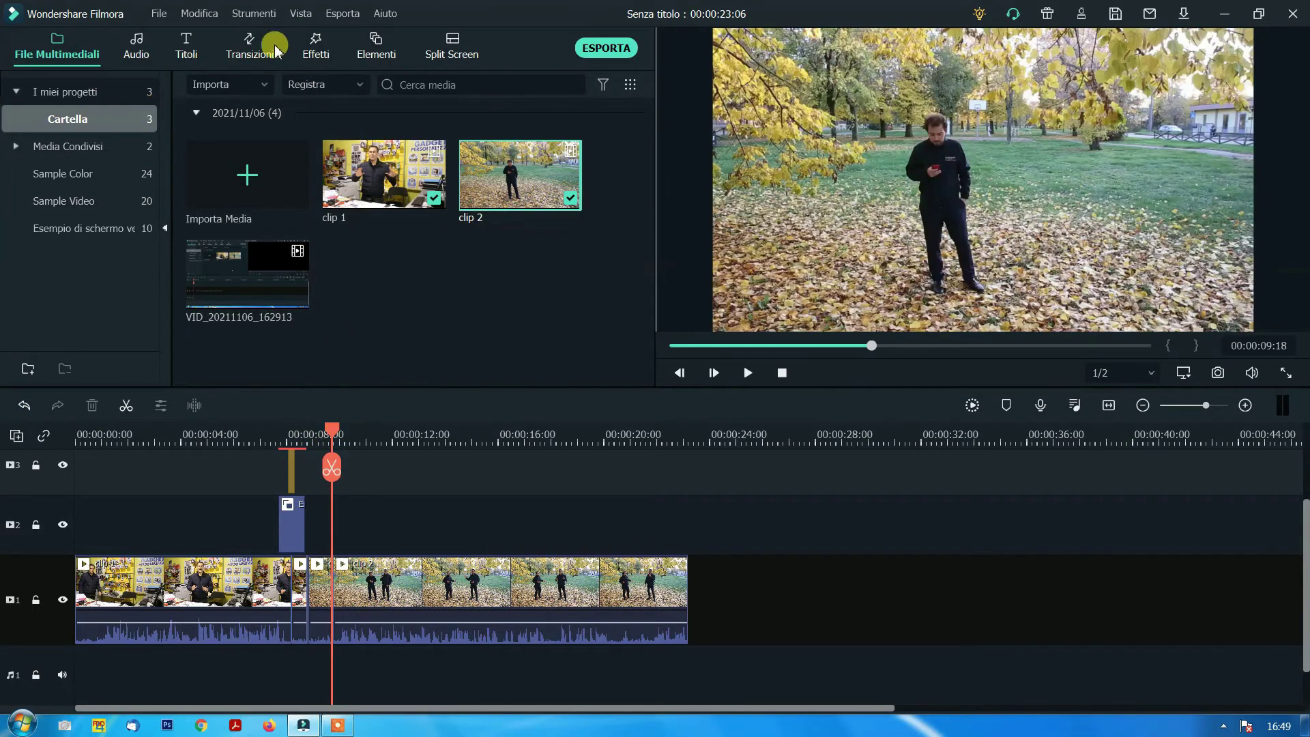
left_click(388, 55)
left_click(399, 85)
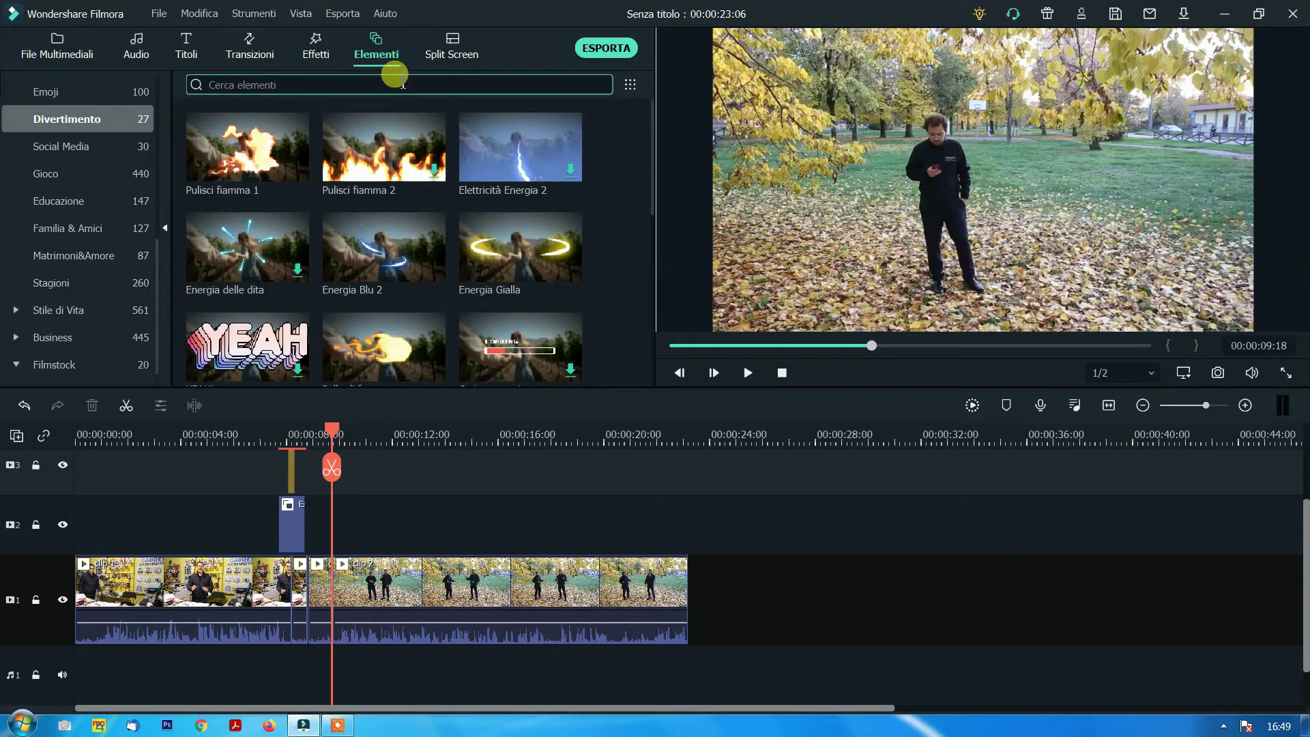
type("twister")
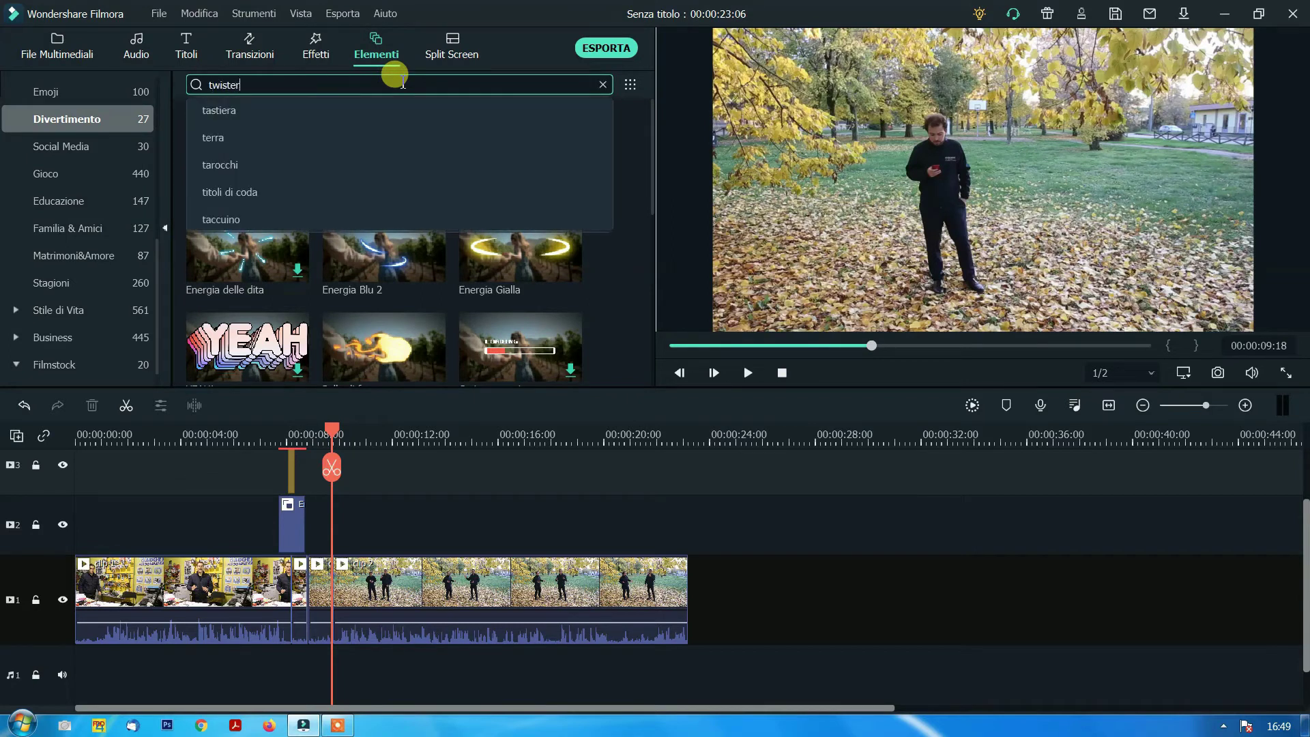
key("Return")
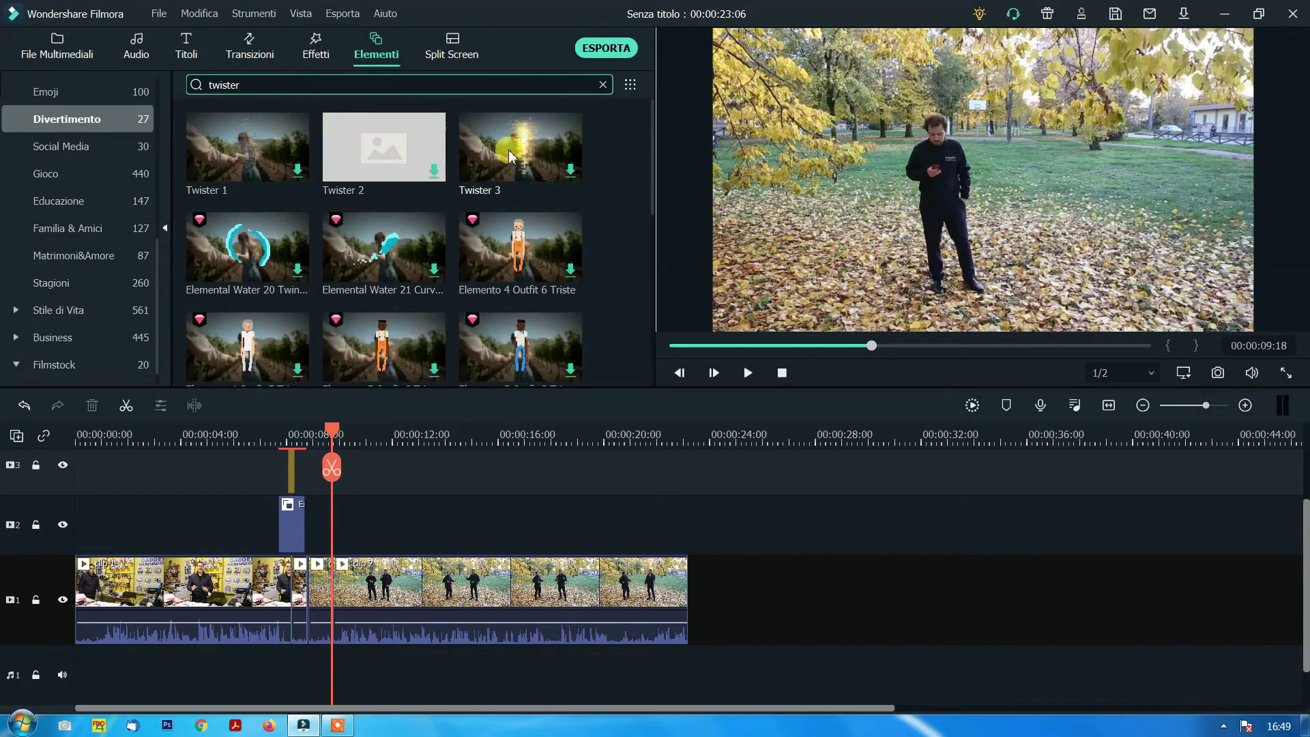
Try placing the Twister 3 element on track 2 near the start of clip 2 and scrub over the second man's appearance
left_click_drag(534, 159, 355, 524)
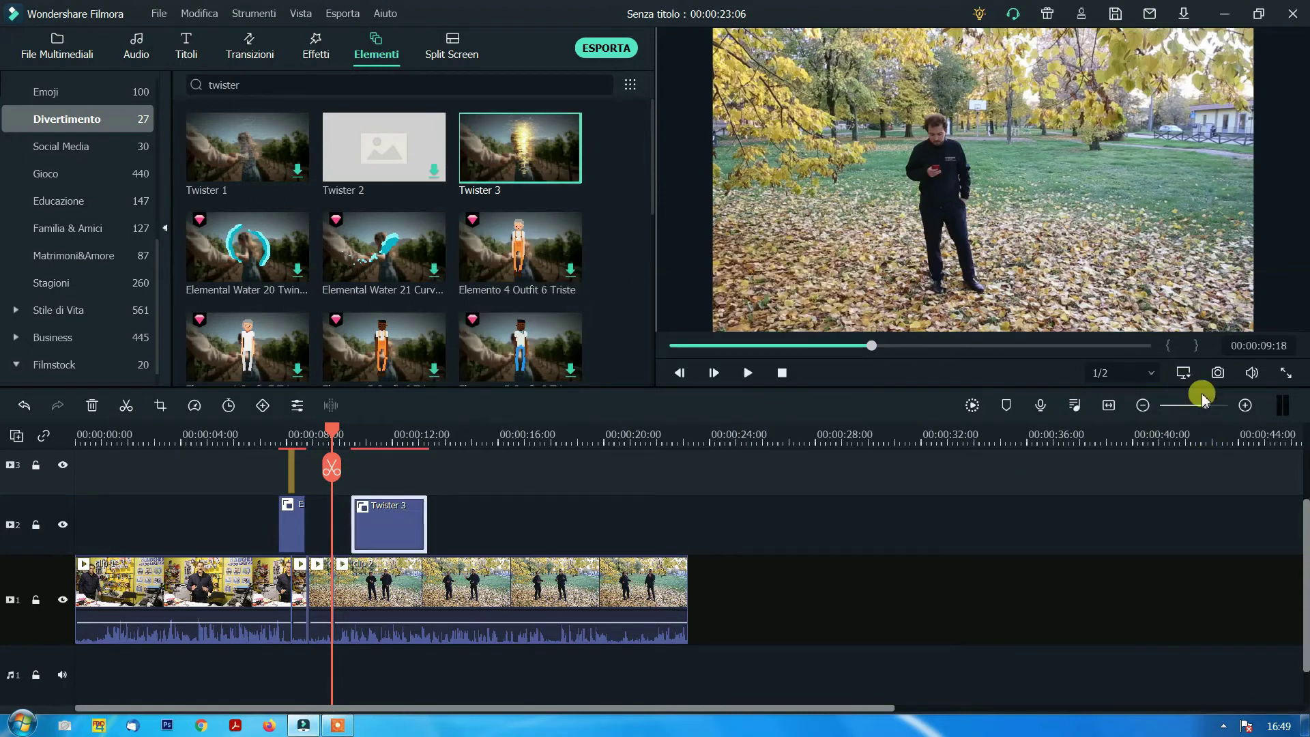
left_click_drag(1205, 408, 1216, 406)
left_click_drag(666, 543, 374, 535)
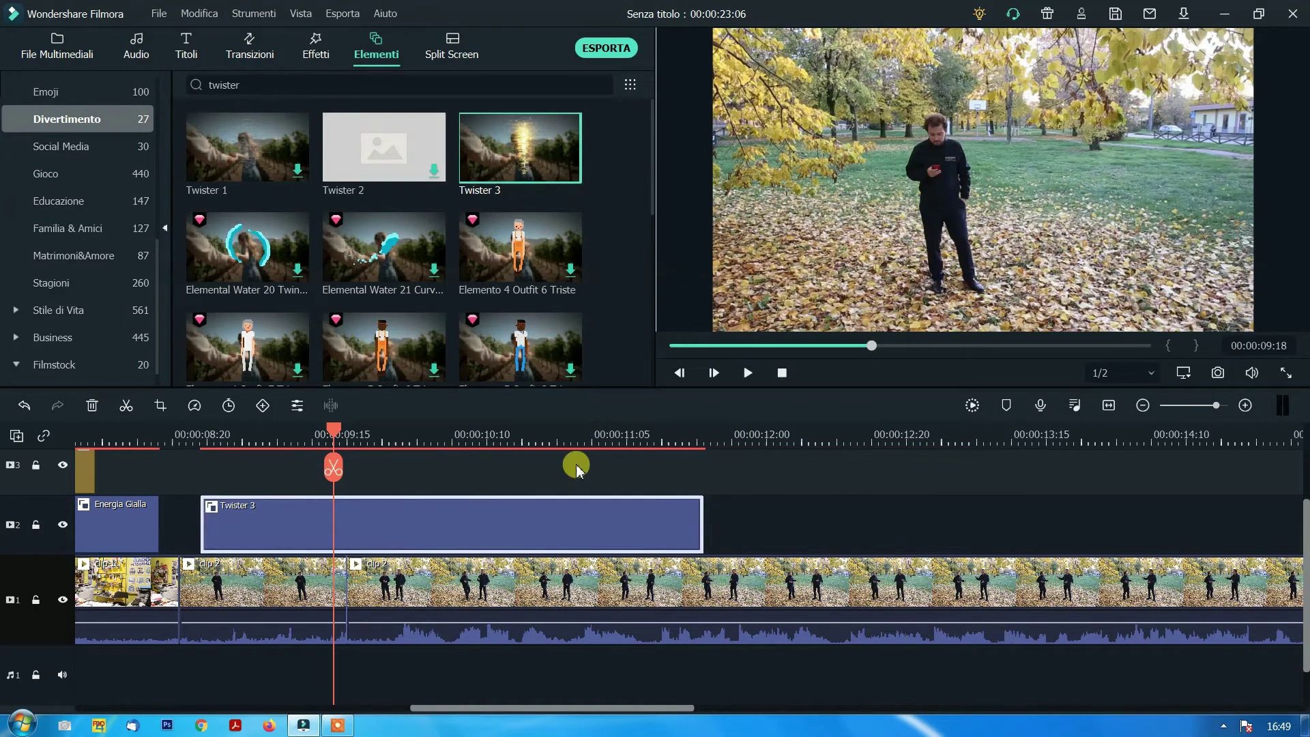
left_click_drag(605, 708, 555, 708)
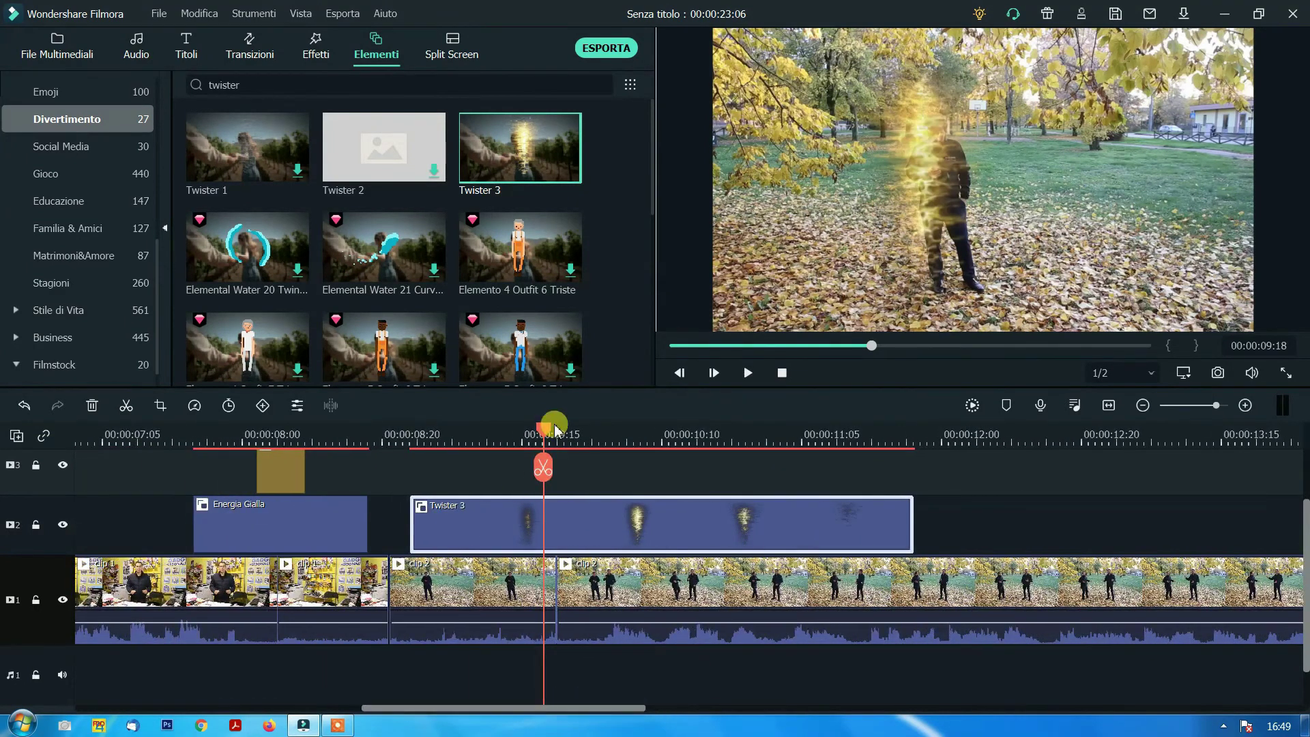
left_click(526, 436)
left_click_drag(523, 437, 560, 469)
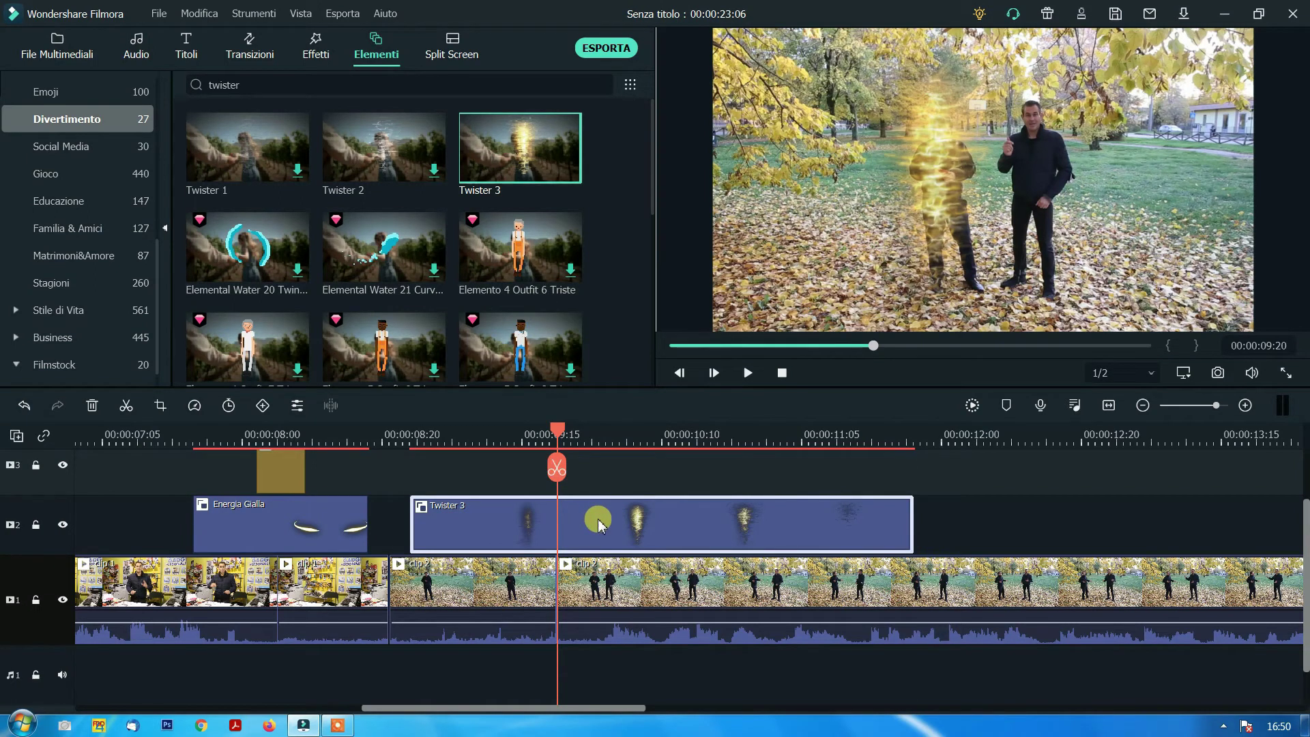
Try shifting Twister 3 later, move it back to the very start of clip 2, and scrub through it to compare the timing
left_click_drag(598, 523, 646, 521)
left_click_drag(560, 442, 588, 462)
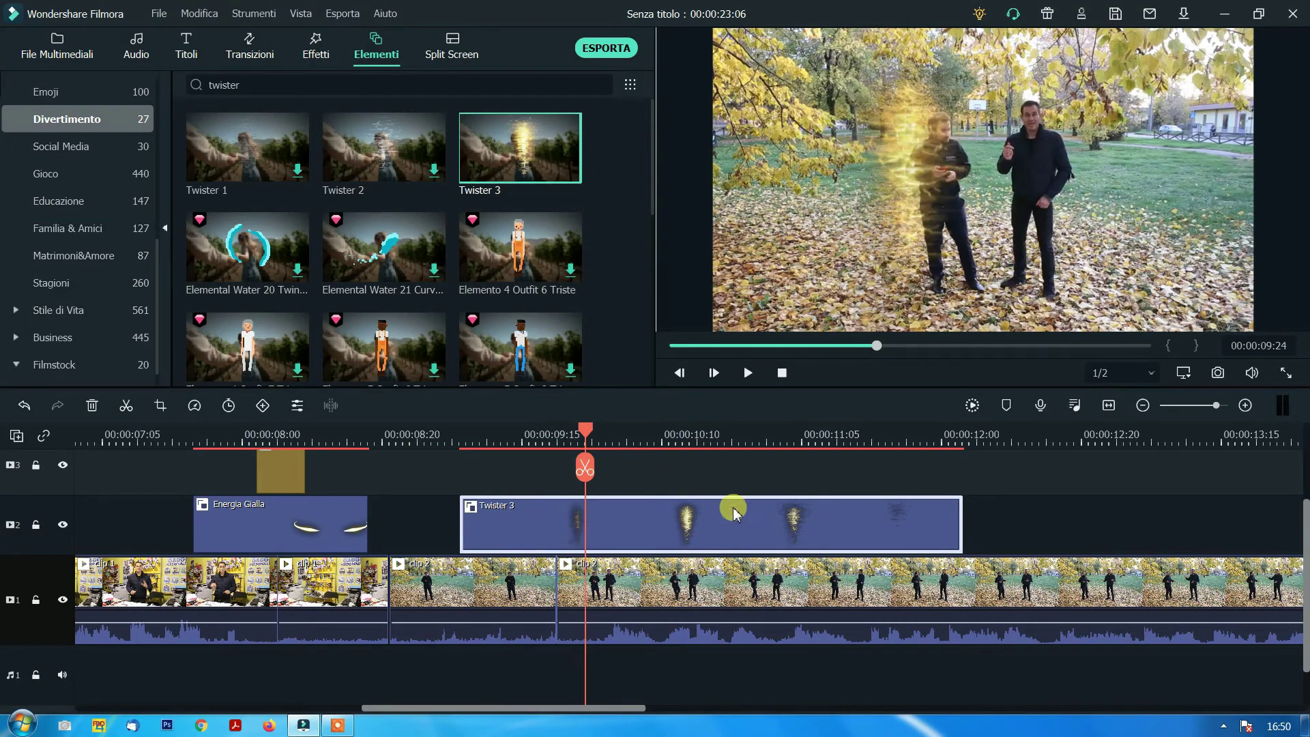
left_click_drag(730, 505, 462, 523)
left_click(381, 440)
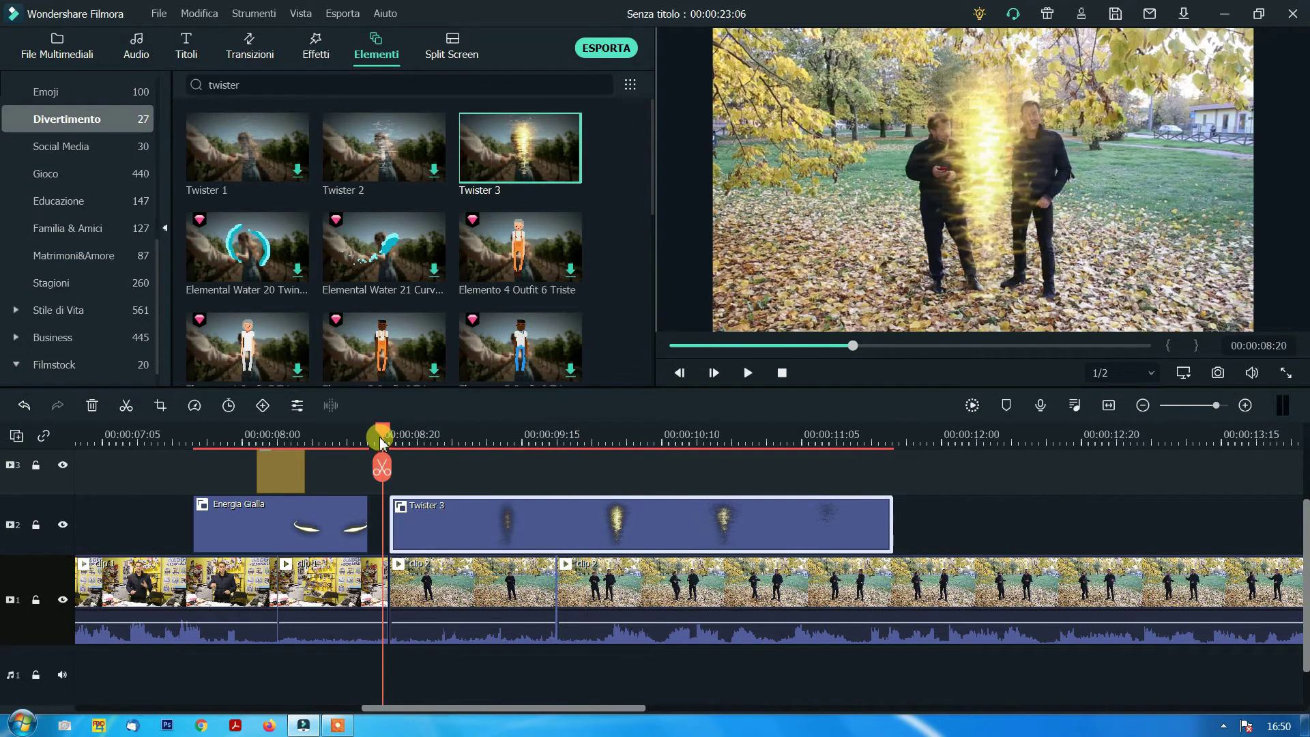
left_click_drag(390, 439, 564, 452)
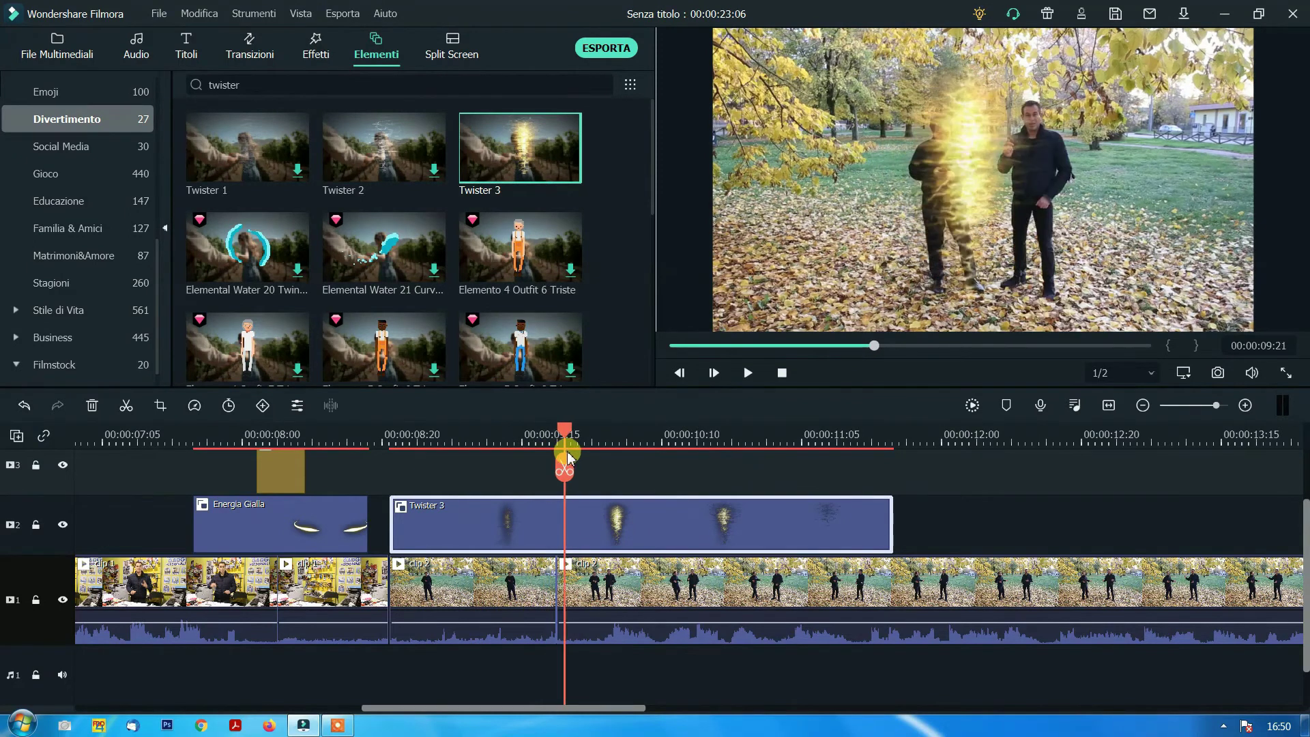
Undo the Twister 3 moves, its placement, and the deletion of clip 2's short opening section
left_click(20, 405)
left_click(23, 406)
left_click(23, 408)
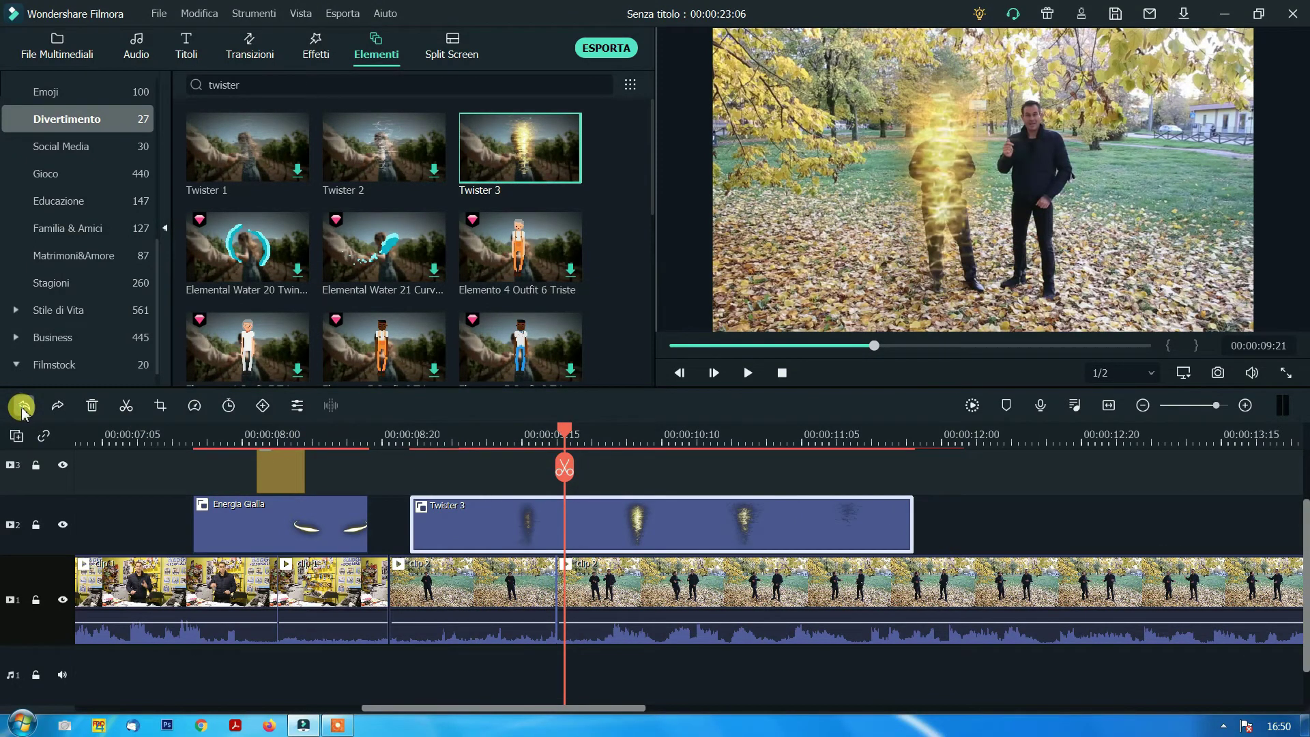
left_click(22, 408)
left_click(23, 408)
left_click(22, 408)
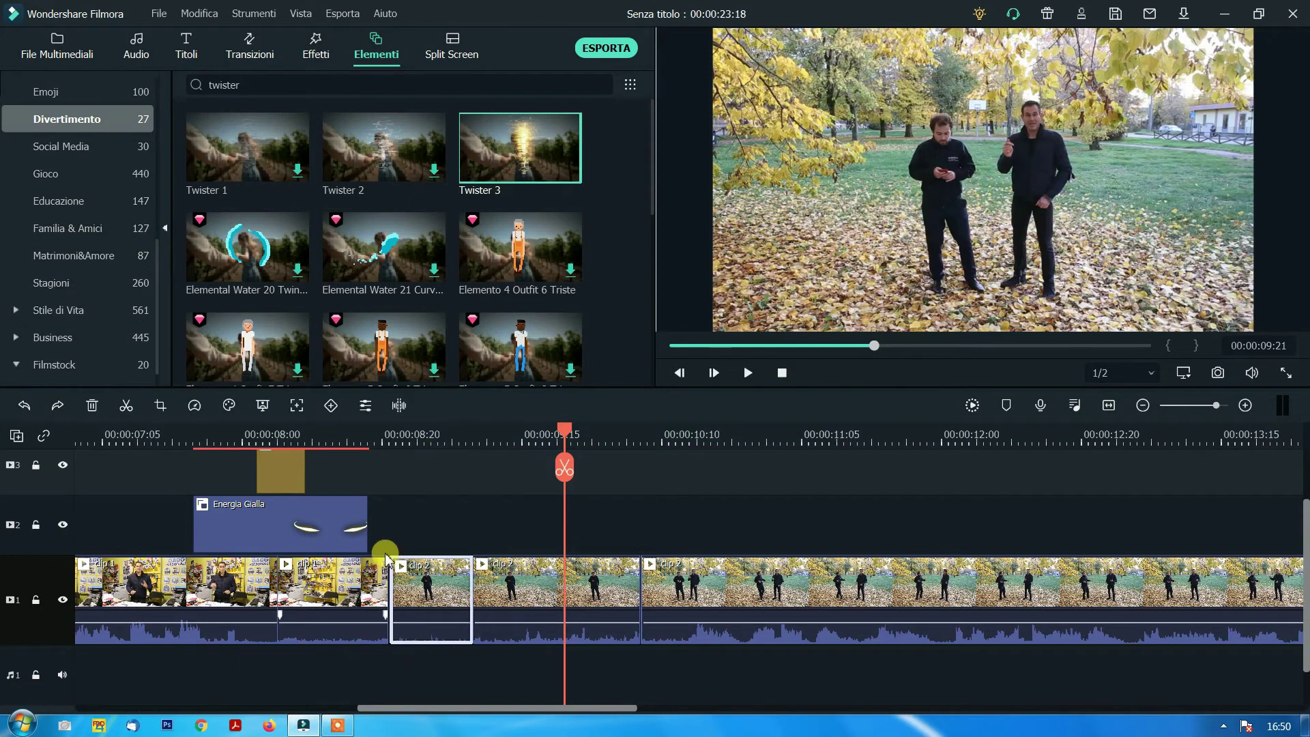
Place Twister 3 on track 2 over the join in clip 2 where the second man appears, and shift it slightly earlier
left_click_drag(563, 436, 543, 437)
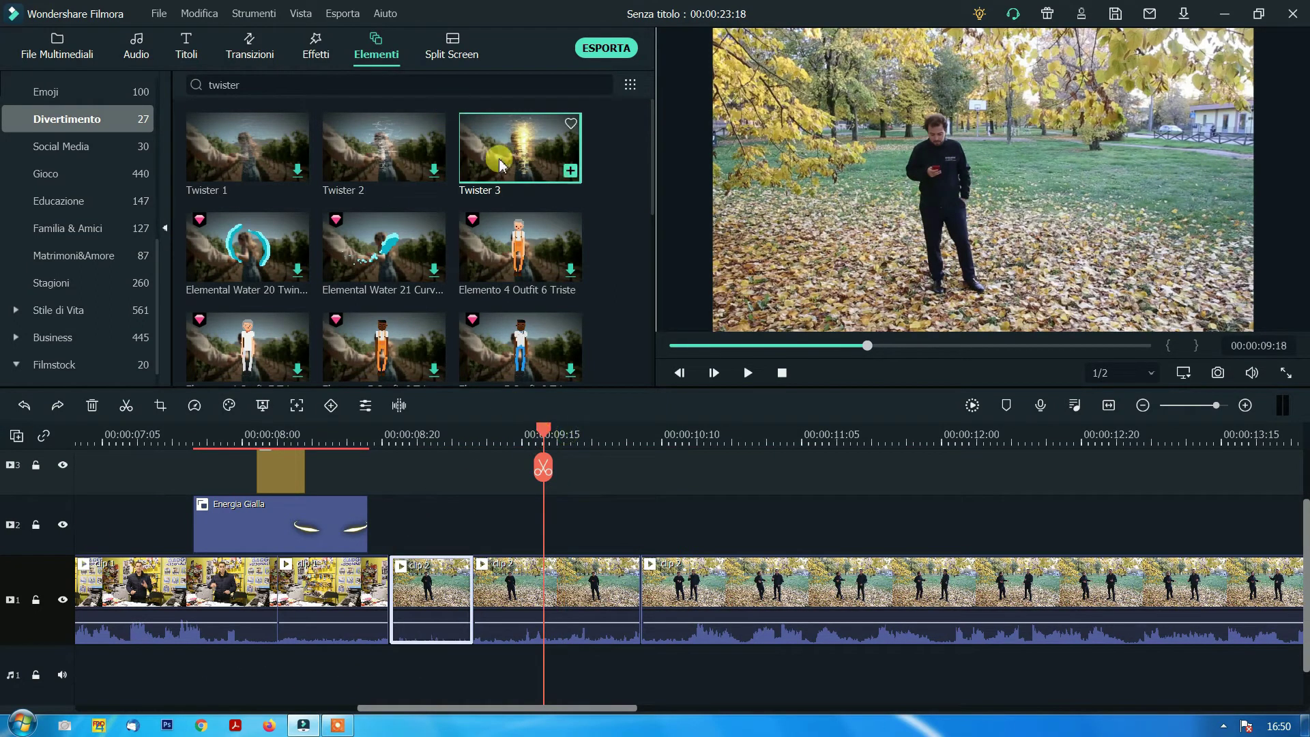
left_click_drag(498, 157, 459, 525)
left_click_drag(545, 428, 649, 448)
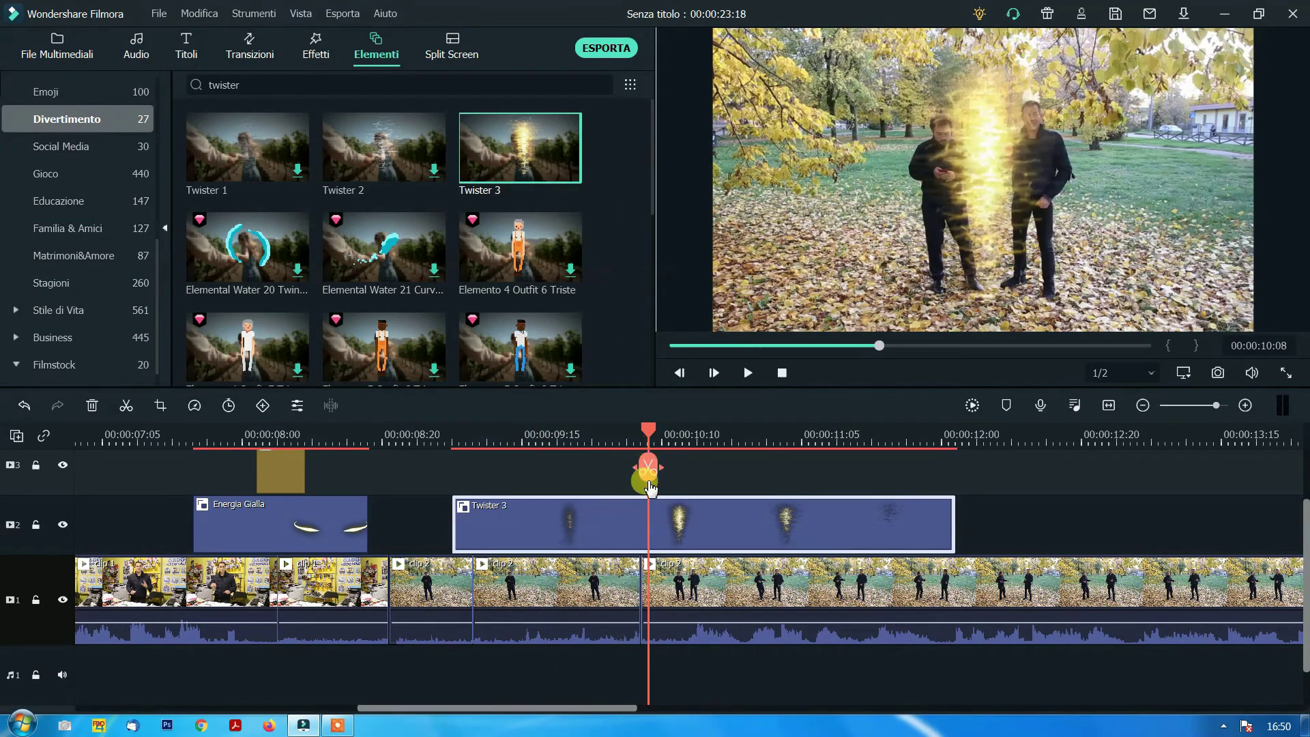
left_click_drag(583, 515, 546, 522)
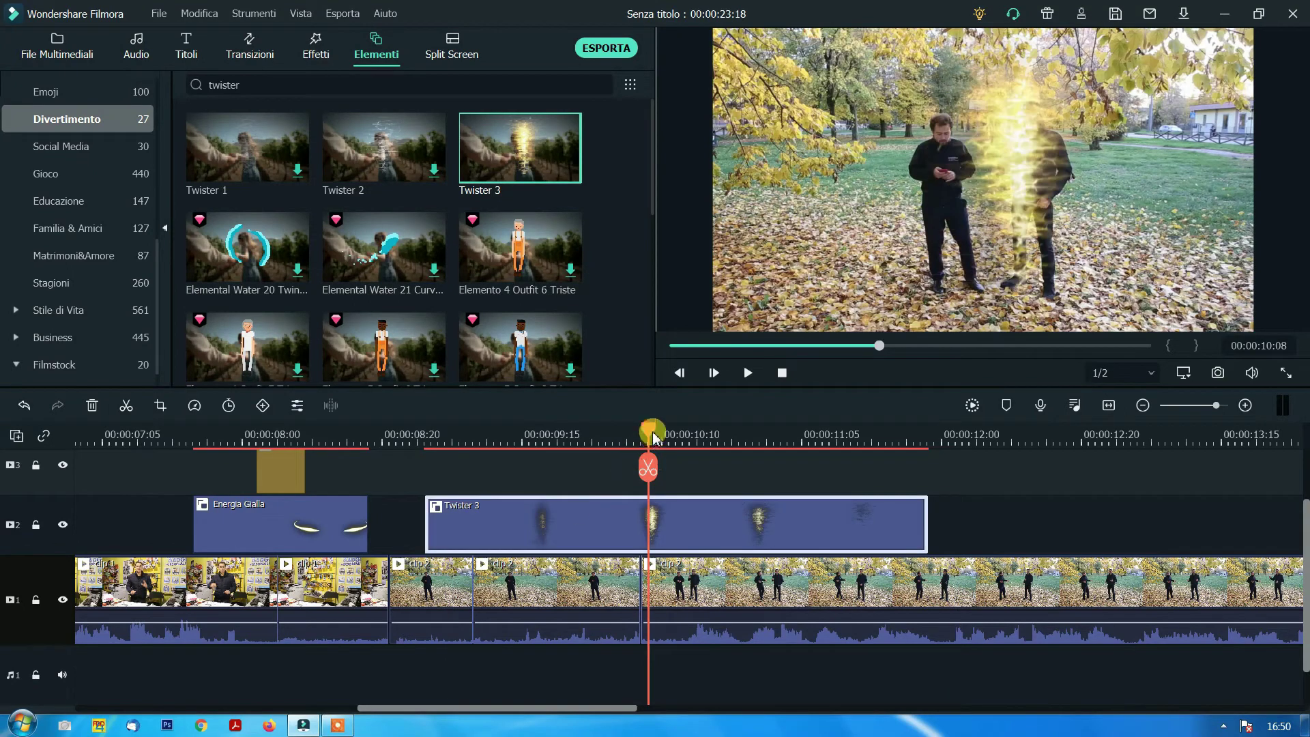
Move Twister 3 a little earlier so it begins shortly after clip 2 starts, and scrub across the join to check the timing
mouse_move(648, 432)
left_mouse_down()
mouse_move(677, 434)
mouse_move(605, 442)
mouse_move(649, 447)
left_mouse_up()
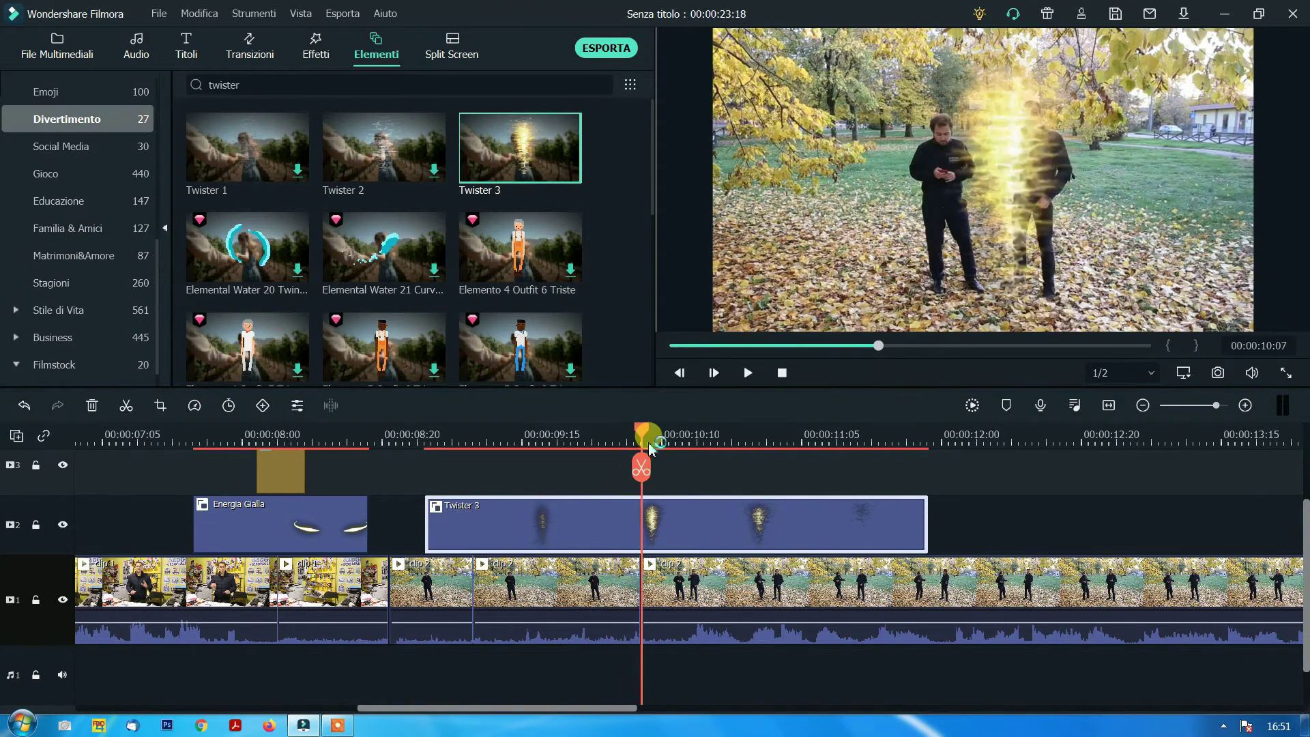
left_click_drag(566, 504, 512, 520)
left_click_drag(642, 437, 613, 437)
mouse_move(468, 503)
left_mouse_down()
mouse_move(427, 524)
mouse_move(453, 521)
left_mouse_up()
left_click_drag(611, 432, 724, 442)
Open the Twister 3 settings, then reposition and enlarge the element in the preview to cover the spot where the second man appears
left_click(746, 530)
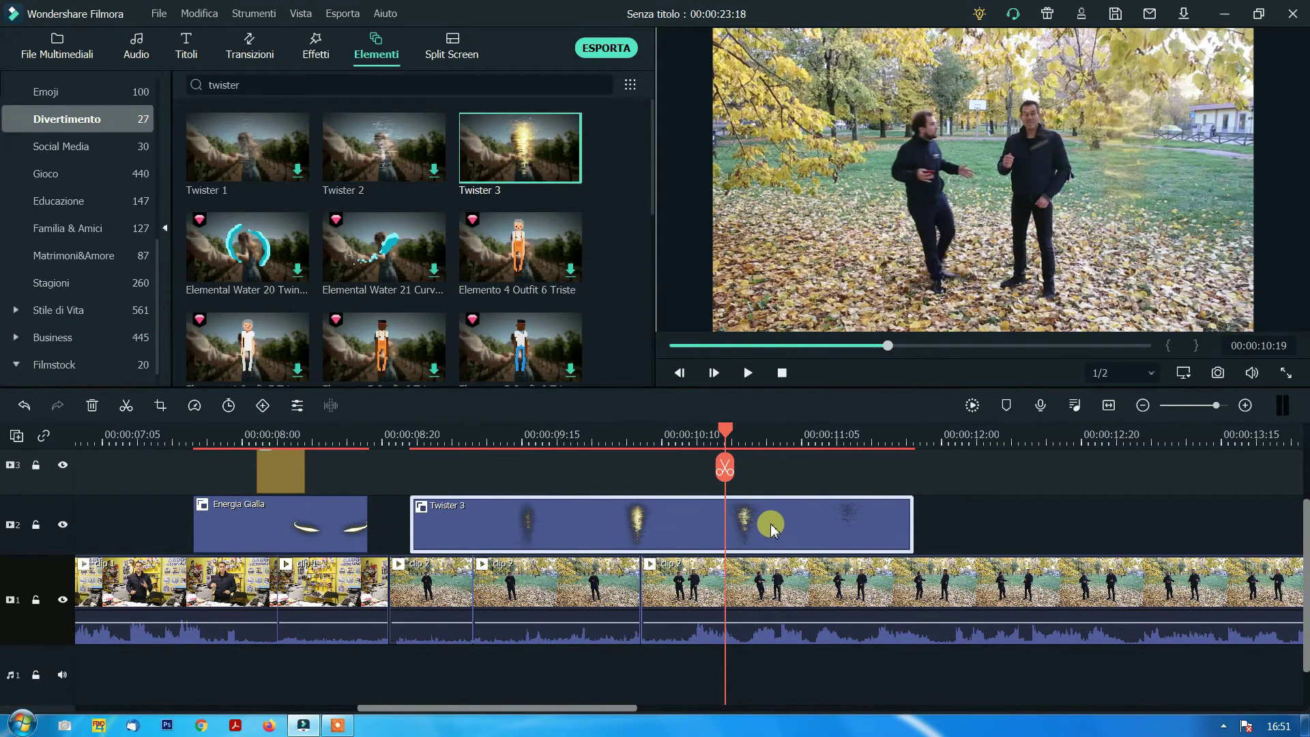
double_click(771, 526)
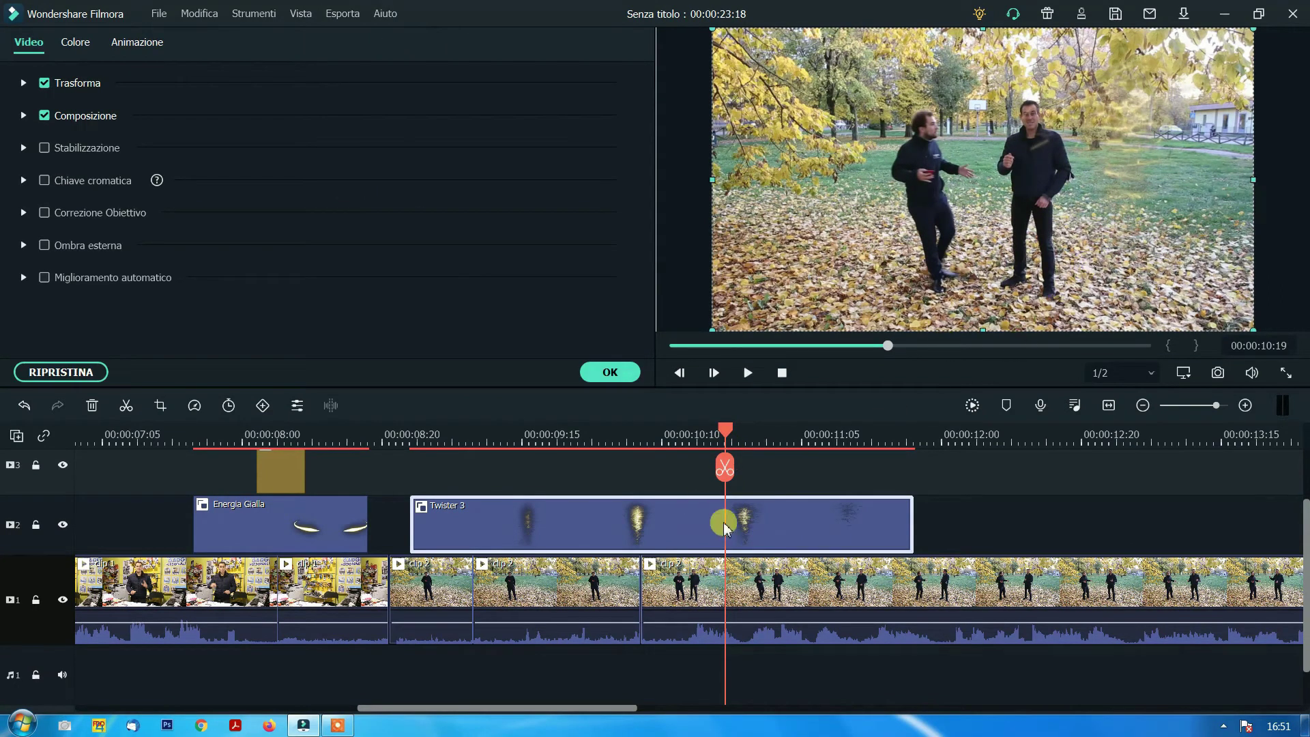
left_click_drag(724, 440, 629, 444)
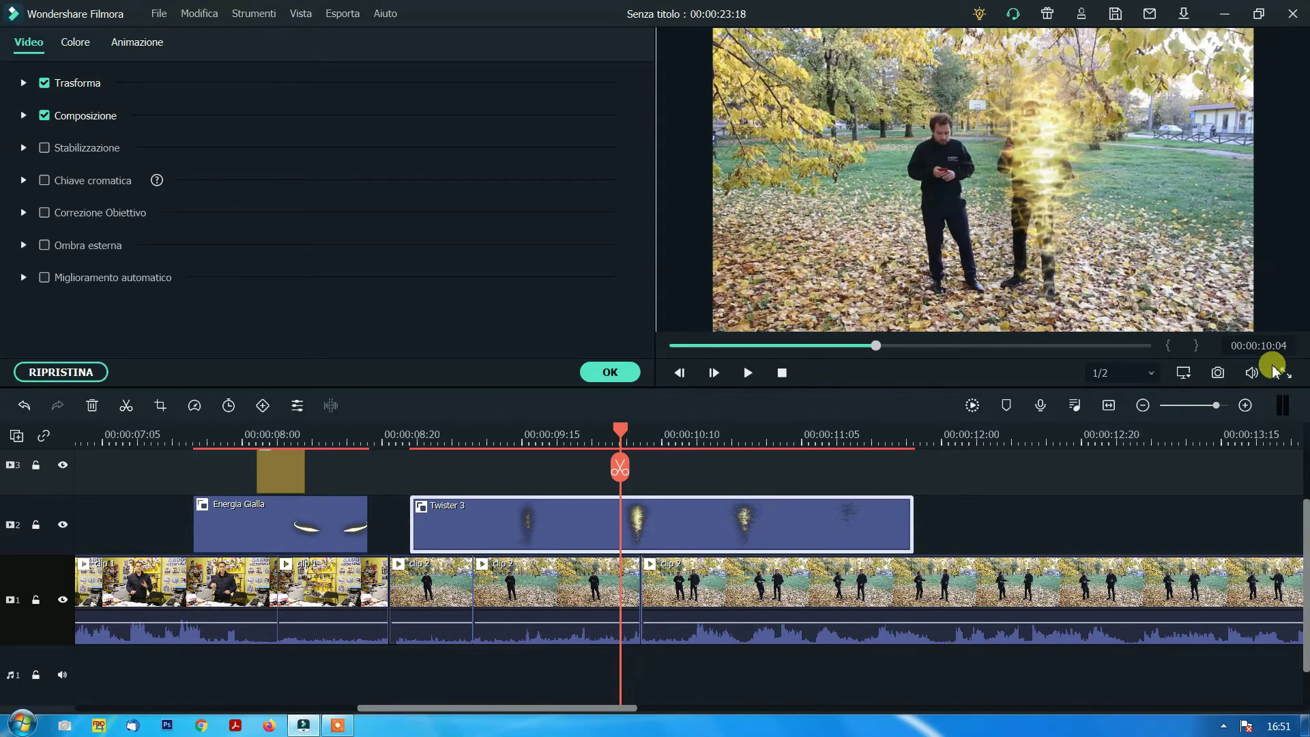
left_click(1100, 220)
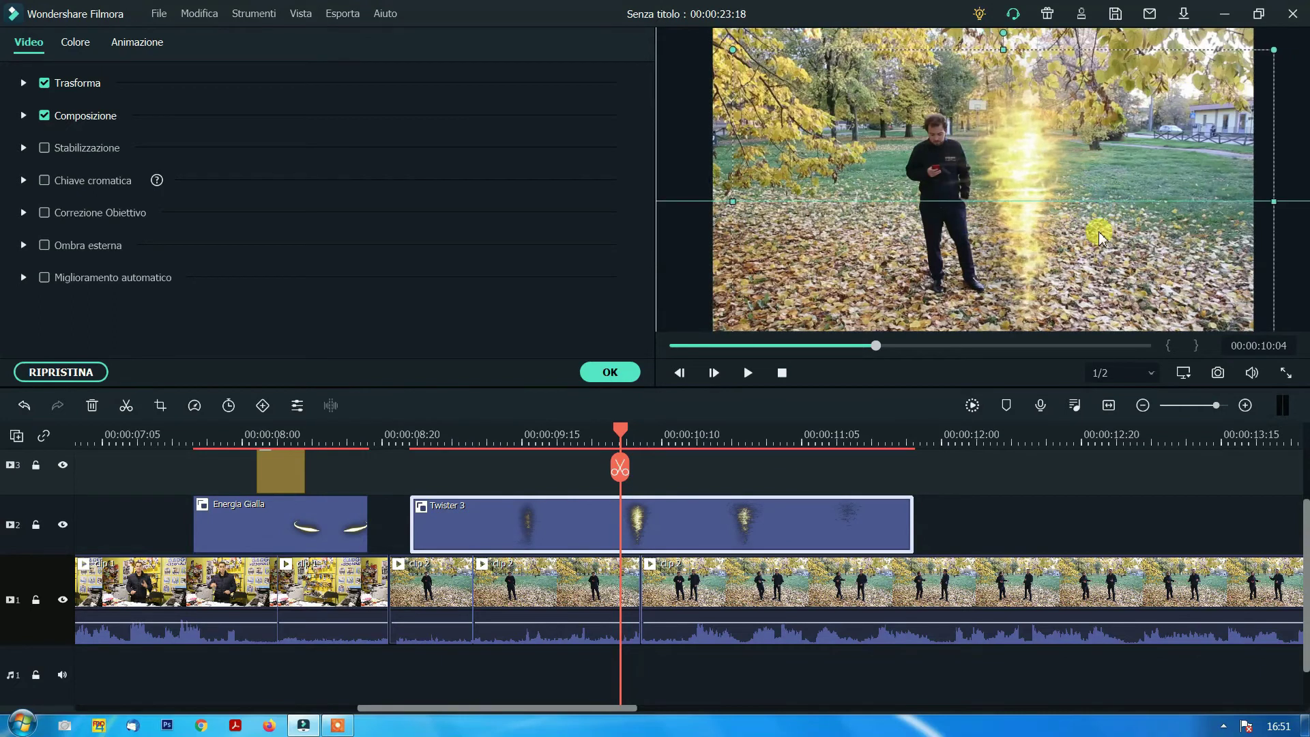
left_click_drag(1100, 235, 1088, 235)
mouse_move(1264, 45)
left_mouse_down()
mouse_move(1299, 21)
mouse_move(1269, 41)
left_mouse_up()
left_click_drag(1163, 193, 1159, 150)
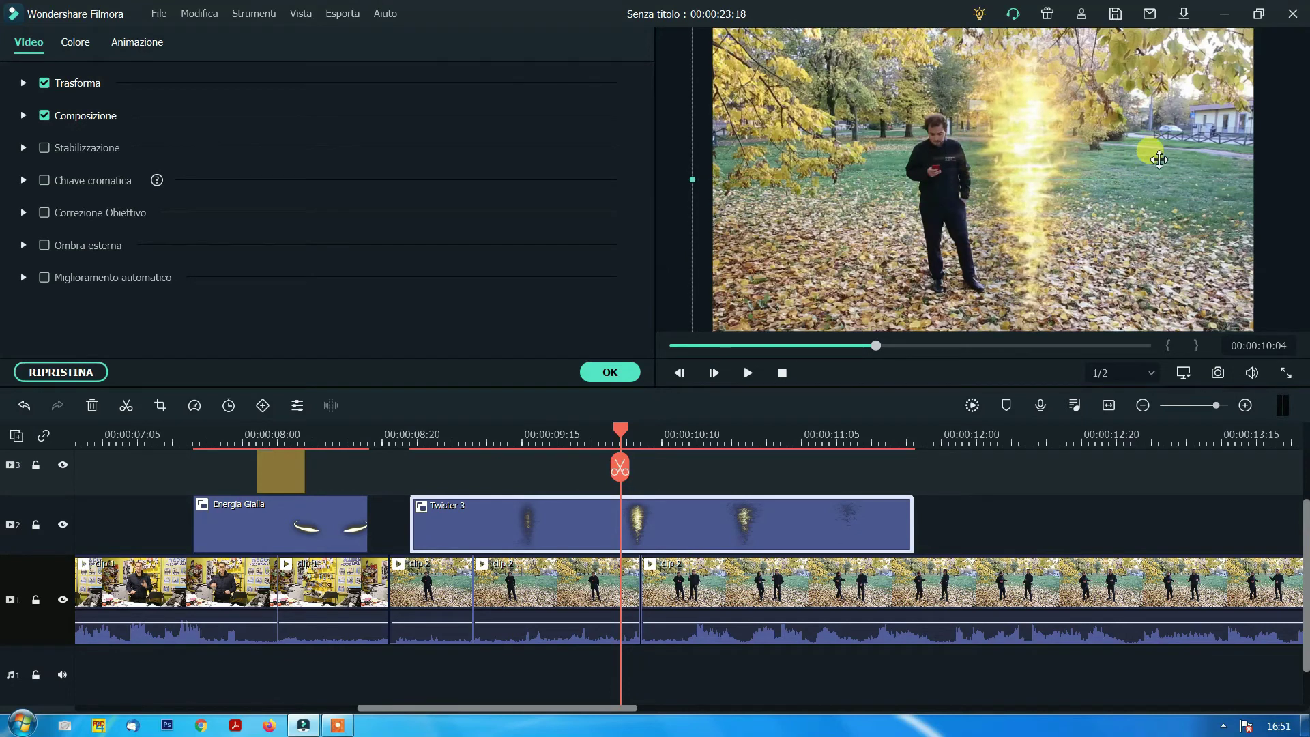
Play the arrival from the start of clip 2 to check the element, and accept the Twister 3 settings
left_click_drag(620, 430, 389, 471)
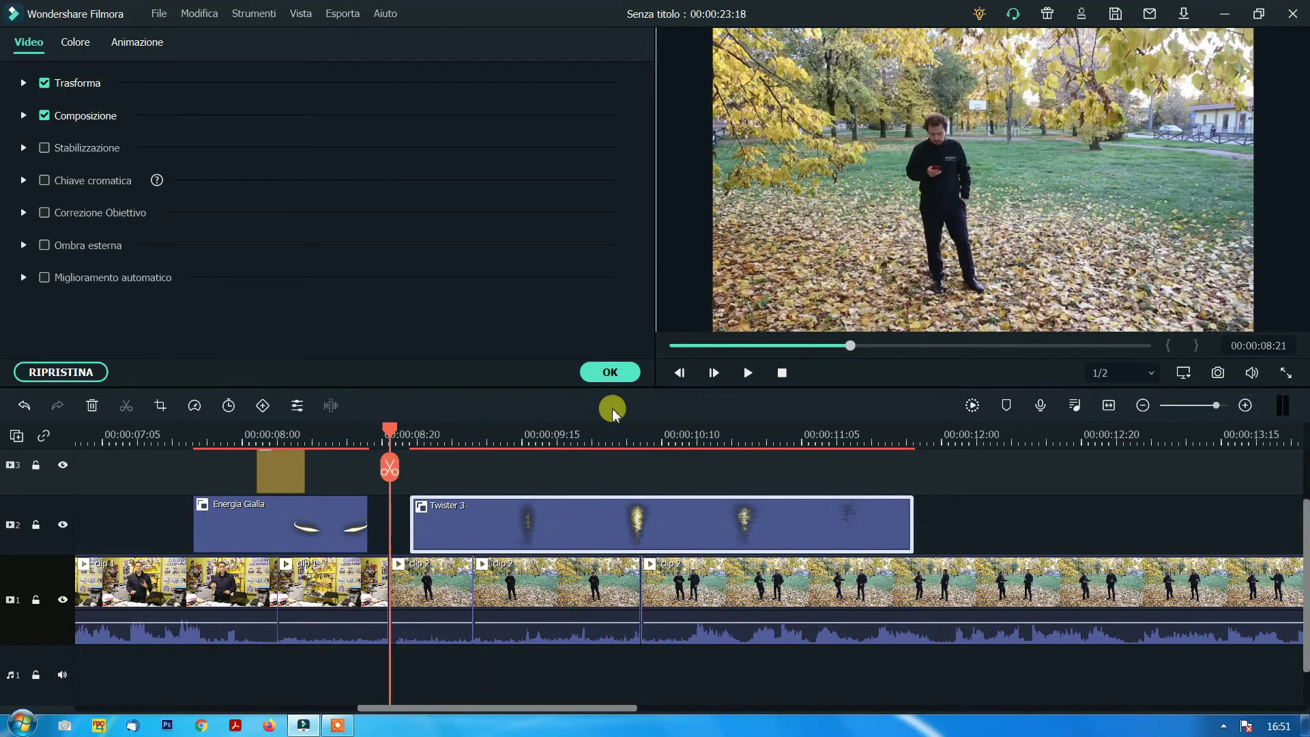
left_click(750, 372)
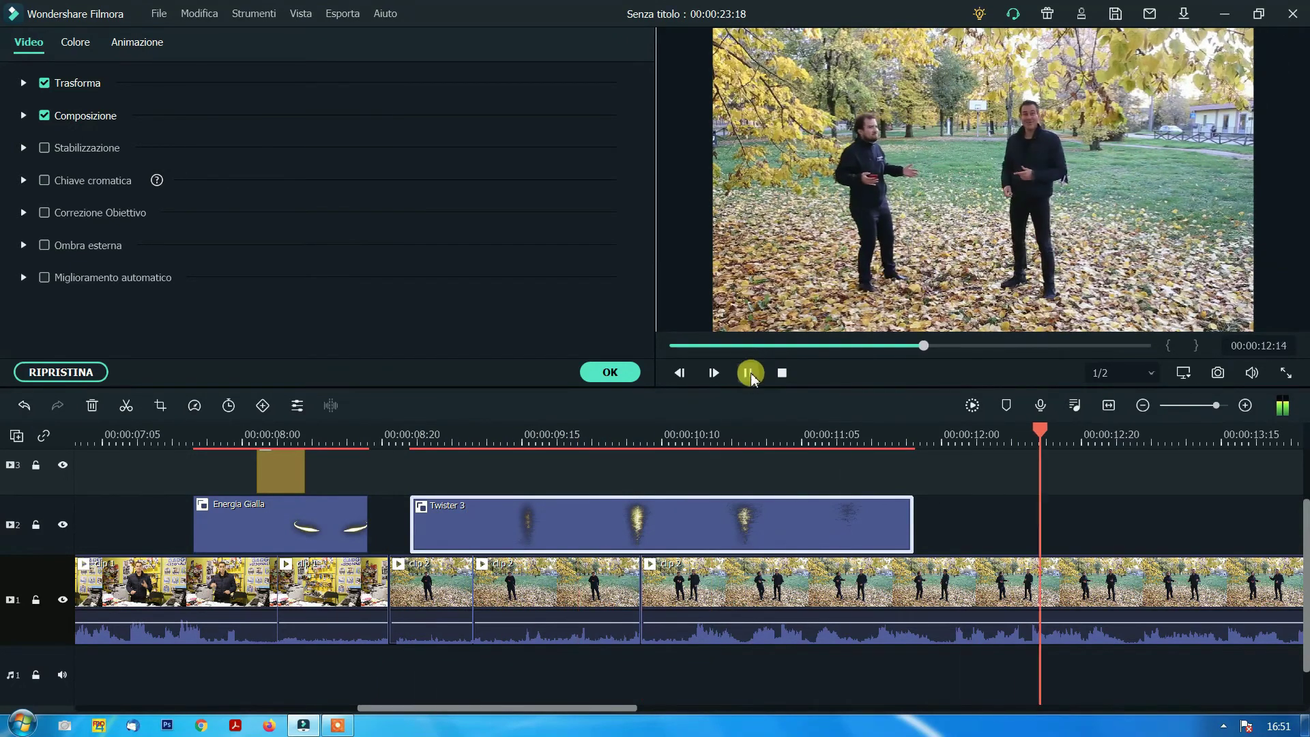
left_click(774, 374)
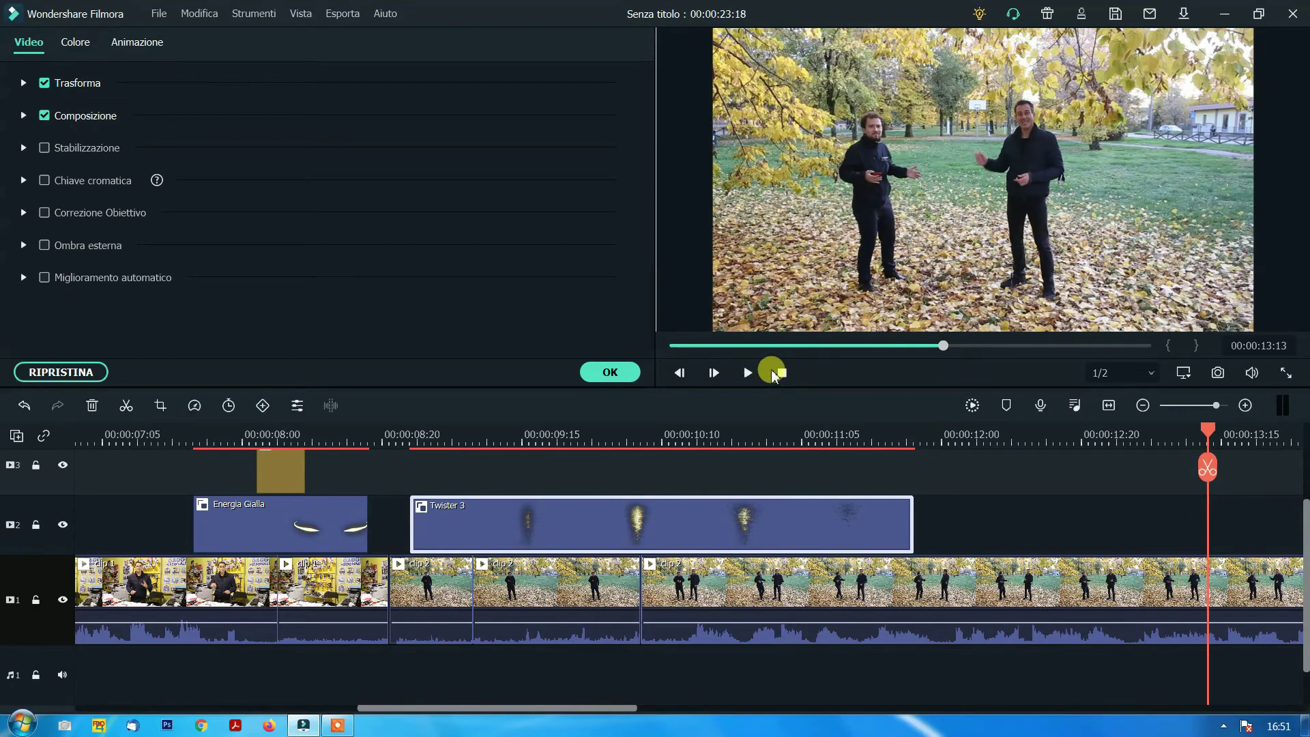
left_click(620, 372)
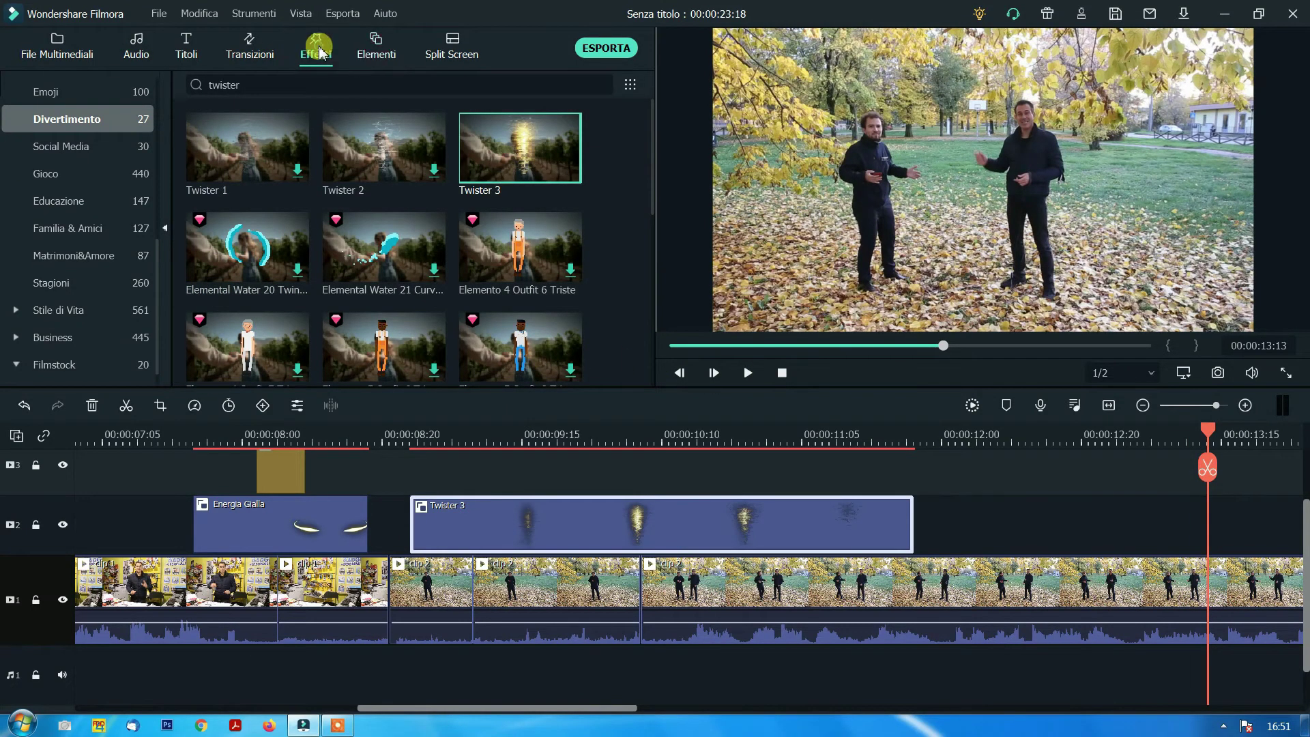
Search the effects for "giu" and place Su-Giu 2 on track 3 above Twister 3, shortly before the second man appears
left_click(334, 82)
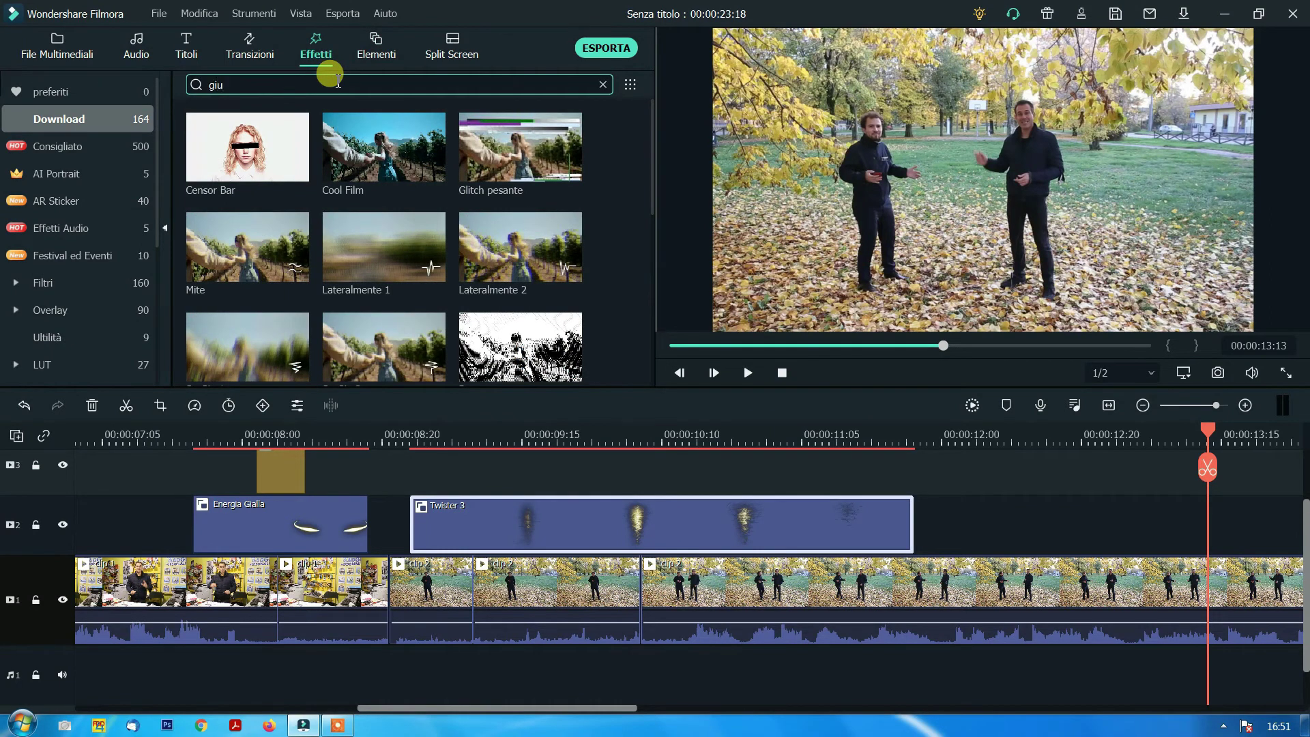
type("giu")
left_click_drag(379, 198, 595, 485)
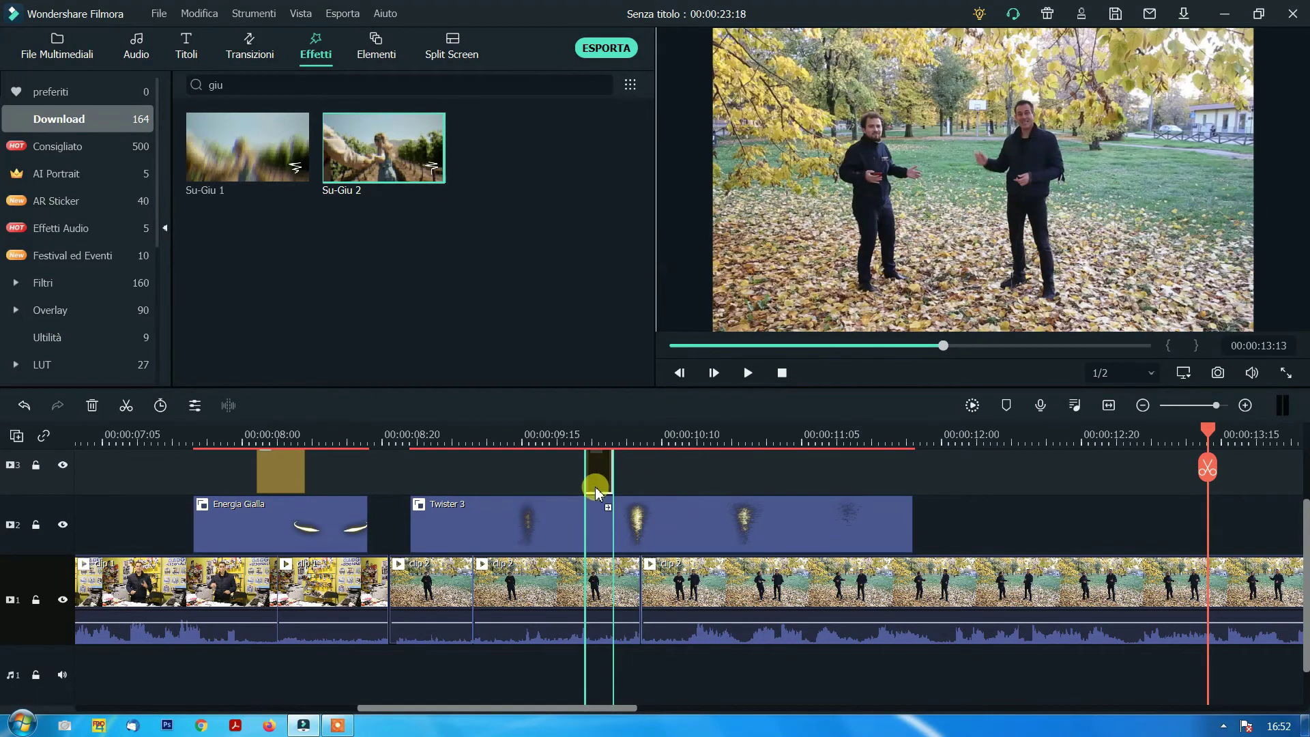
Try moving the Su-Giu 2 effect later onto the join where the second man appears, and play it back
left_click(599, 432)
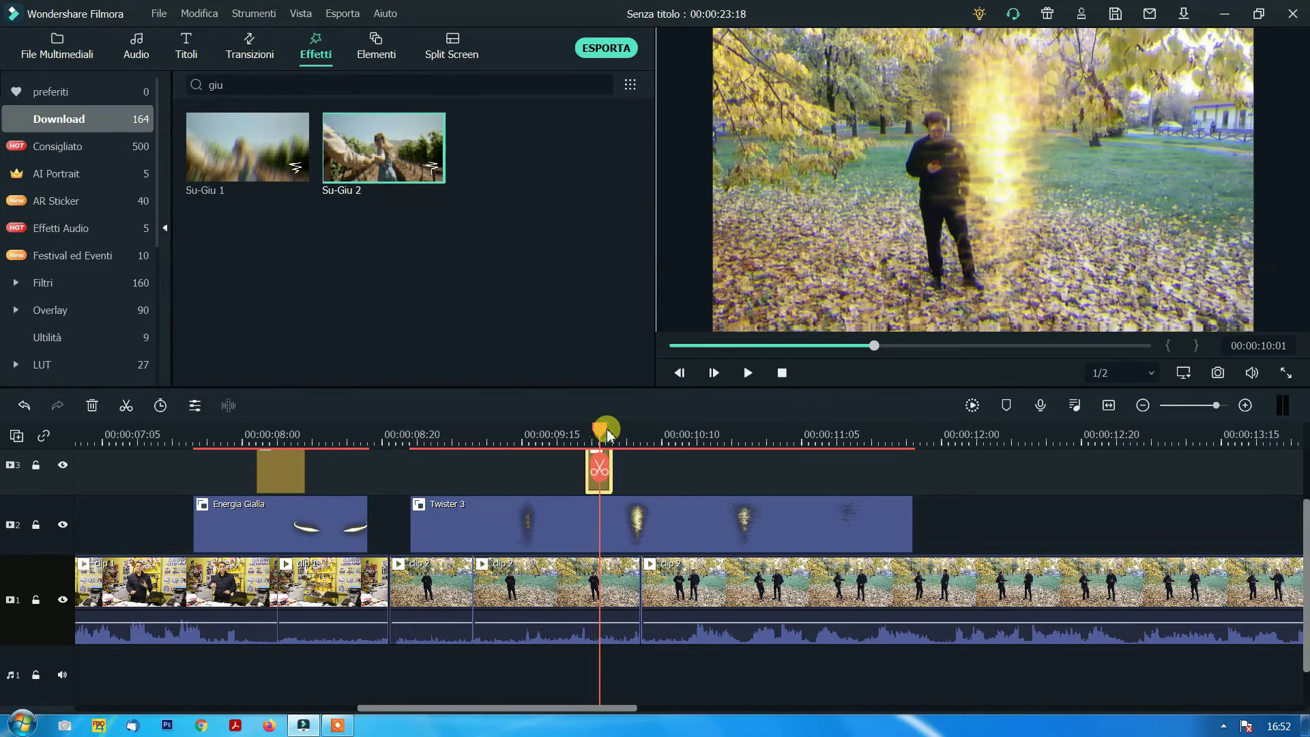
left_click_drag(600, 432, 634, 438)
left_click_drag(597, 478, 646, 470)
mouse_move(634, 433)
left_mouse_down()
mouse_move(619, 433)
mouse_move(664, 438)
mouse_move(614, 440)
left_mouse_up()
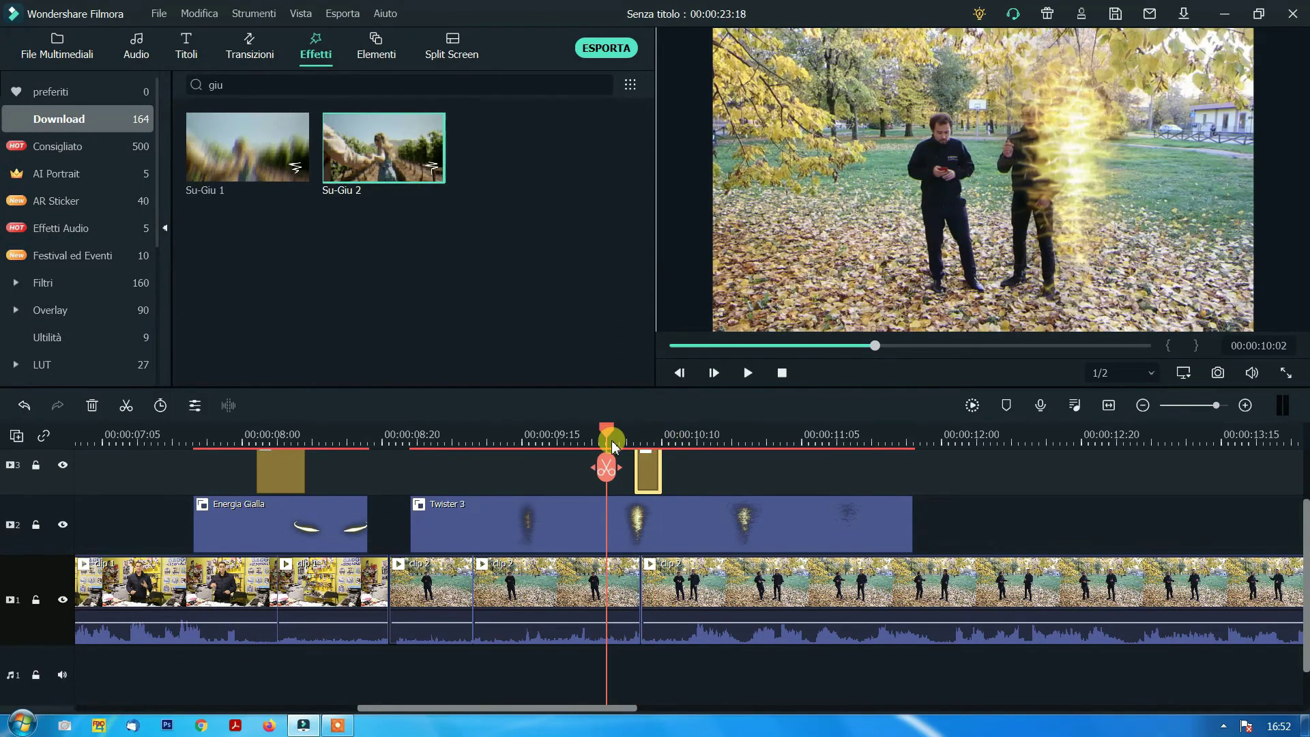
left_click(746, 372)
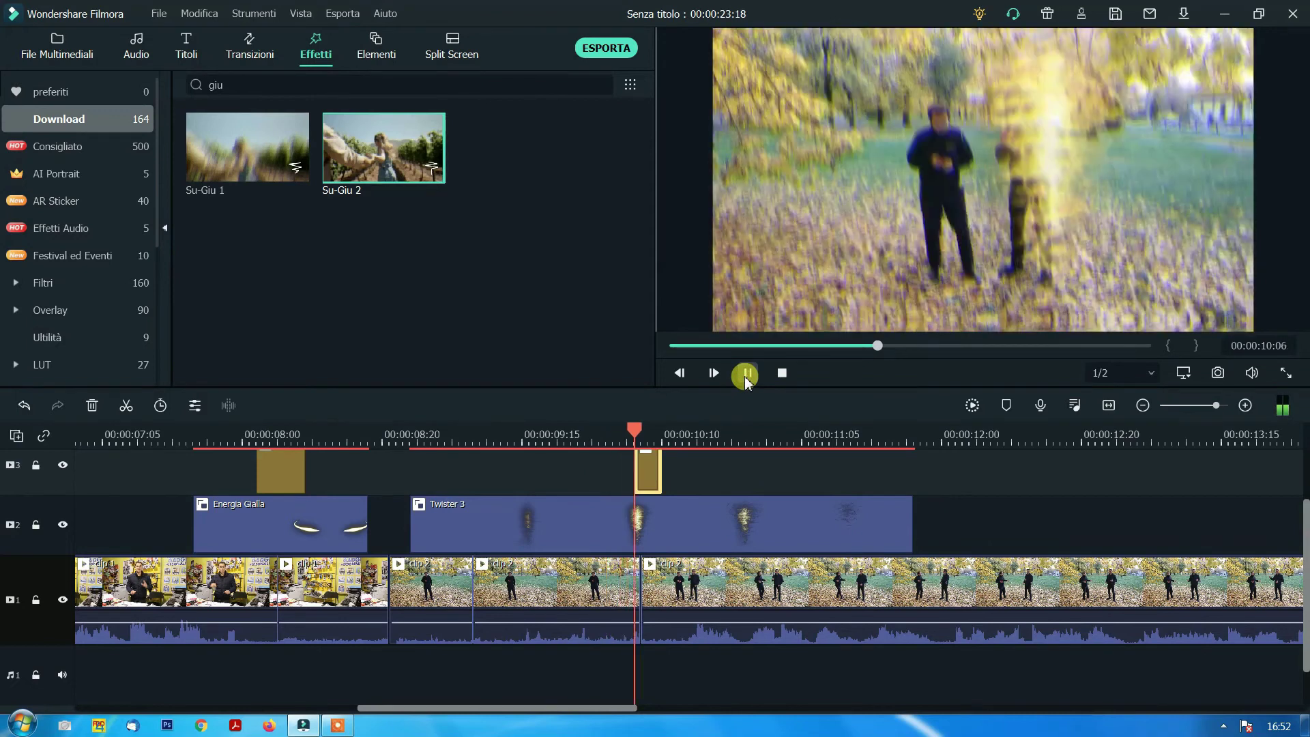
Undo the last move of the Su-Giu 2 effect and stop the playback
left_click(645, 477)
left_click_drag(645, 477, 625, 468)
left_click(34, 404)
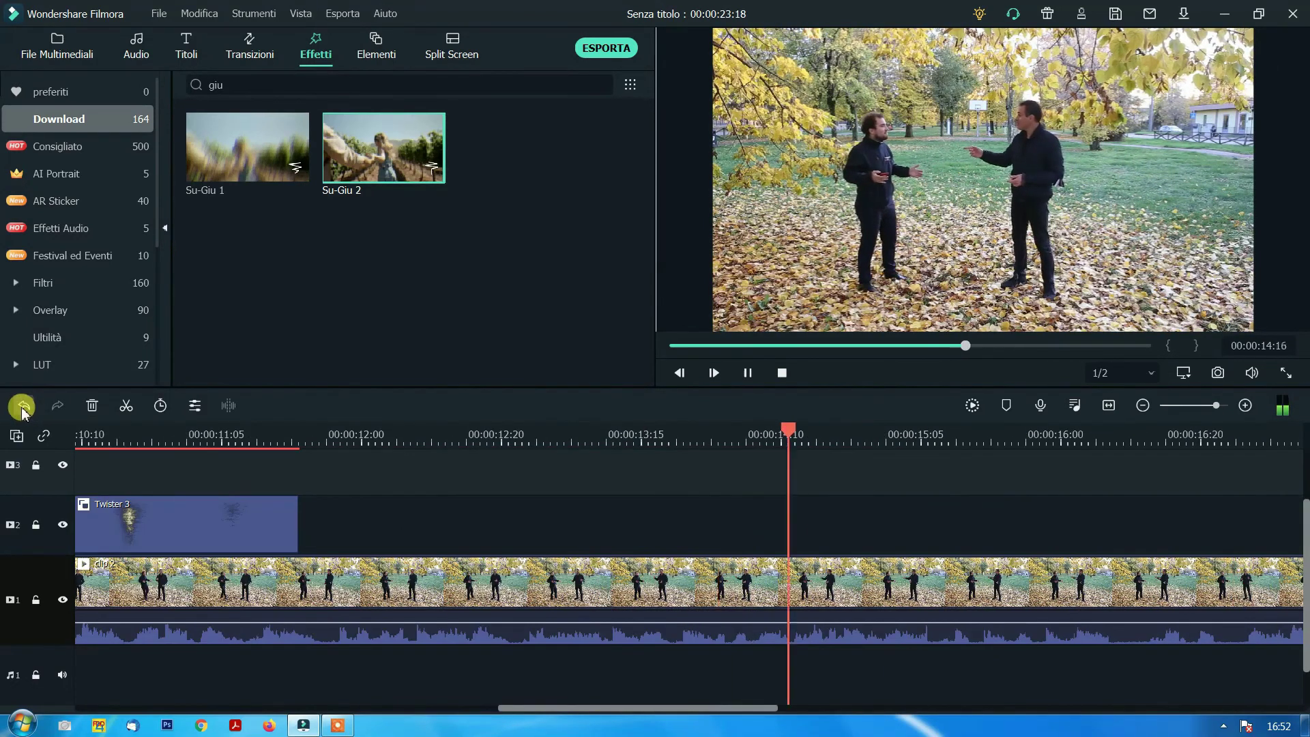
key("space")
Shift Su-Giu 2 slightly later so it ends just before the second man appears, and scrub across the join to check it
left_click_drag(648, 703, 478, 707)
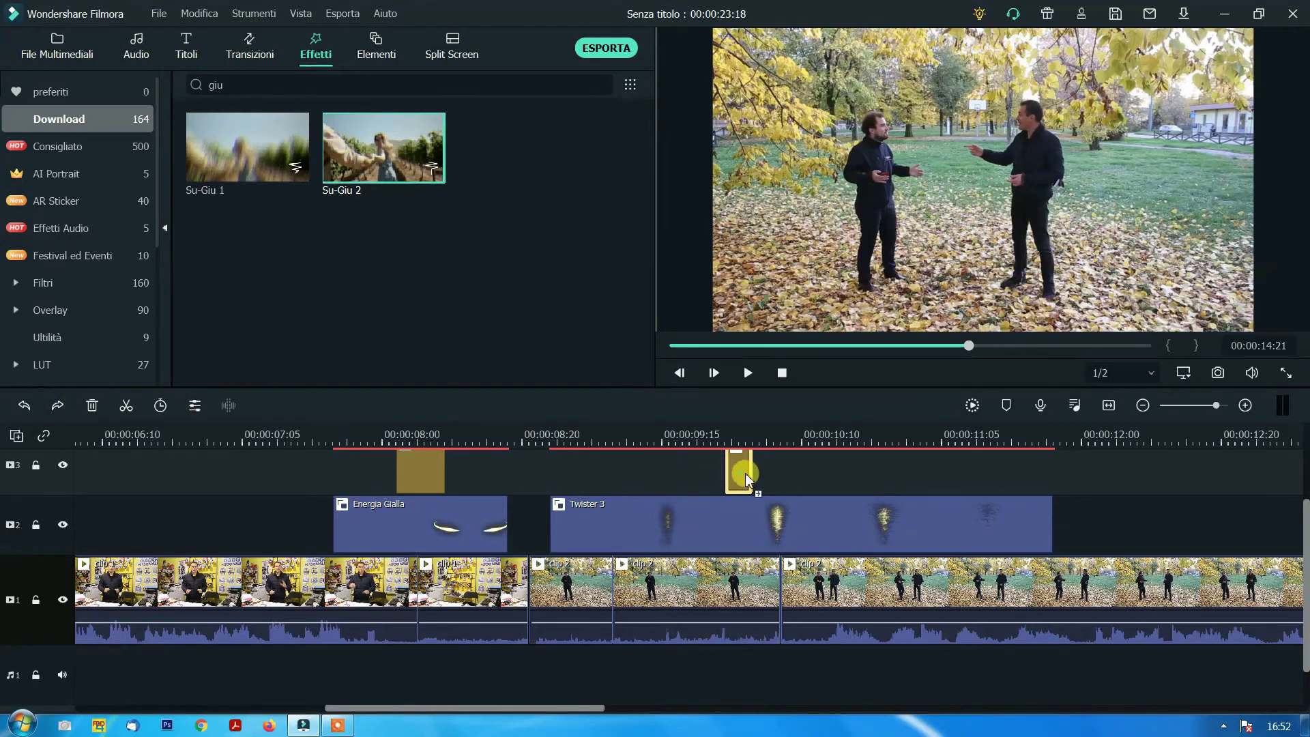
left_click_drag(747, 477, 761, 473)
left_click_drag(706, 433, 746, 443)
left_click_drag(760, 444, 878, 444)
left_click(735, 488)
left_click_drag(736, 488, 748, 437)
left_click(880, 436)
left_click_drag(884, 443, 746, 485)
left_click(729, 486)
left_click_drag(738, 431, 835, 440)
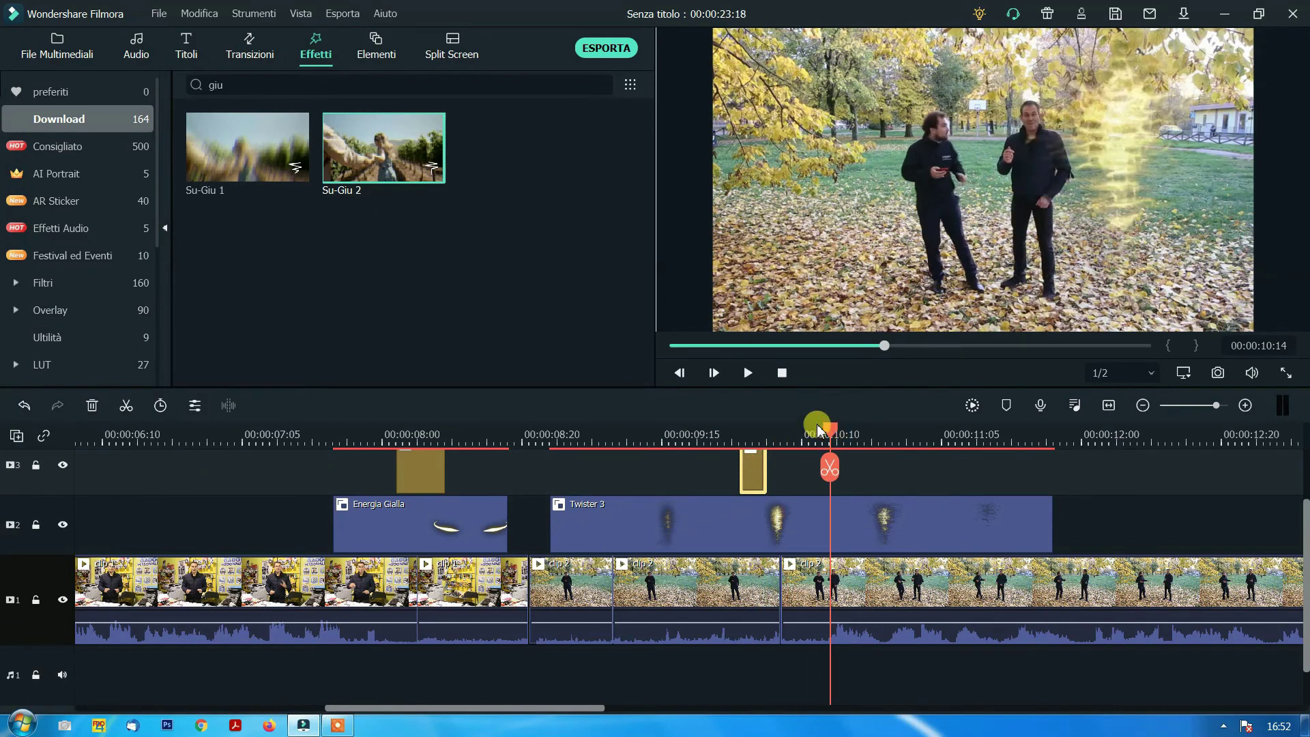
Play the sequence from the end of the shop clip into the park clip to review the complete teleportation effect
left_click_drag(819, 428, 285, 505)
left_click(748, 373)
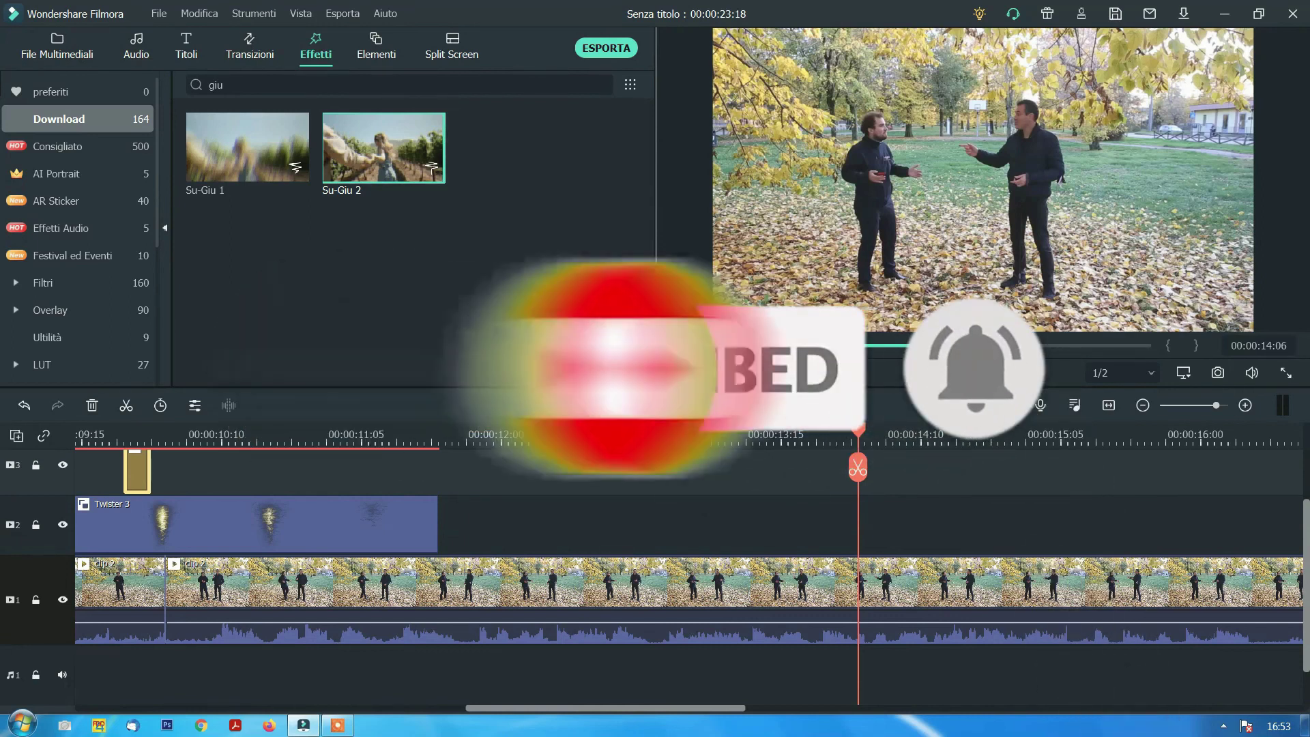
left_click(747, 373)
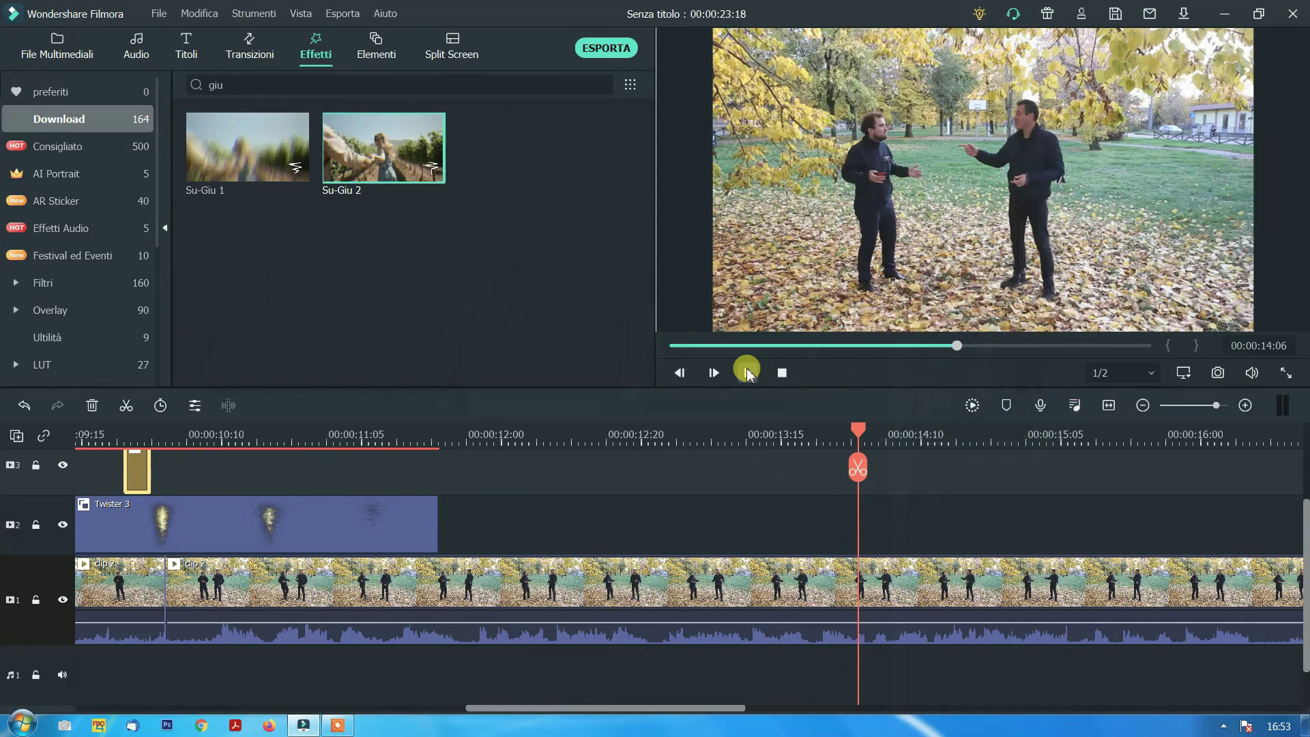